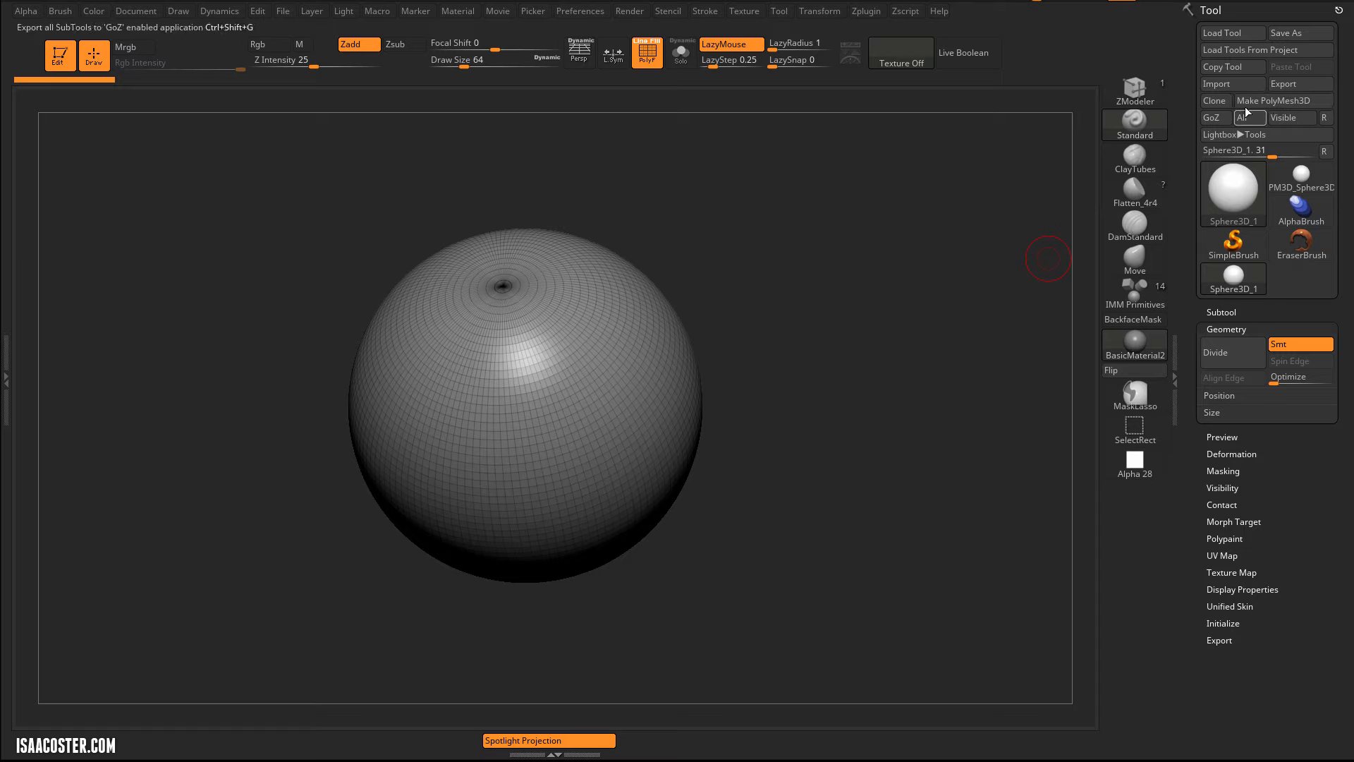
# Step: Convert the sphere primitive to a PolyMesh3D and give it a new polygroup, cycling the colour until it is brown
pyautogui.click(1280, 101)
pyautogui.moveTo(971, 281); pyautogui.dragTo(963, 320)
pyautogui.hotkey('ctrl', 'w')
pyautogui.hotkey('ctrl', 'w')
pyautogui.hotkey('ctrl', 'w')
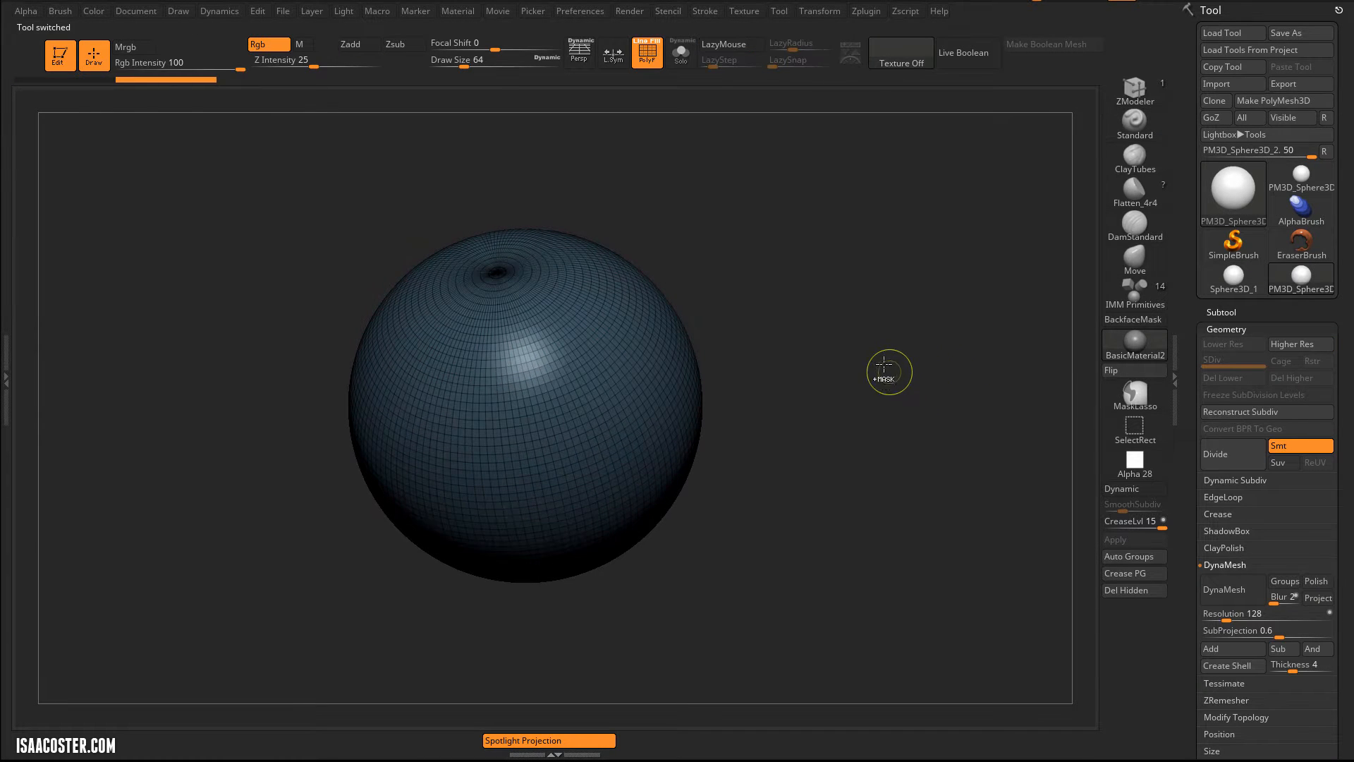
pyautogui.moveTo(859, 332)
pyautogui.keyDown('alt'); pyautogui.mouseDown()
pyautogui.moveTo(864, 384)
pyautogui.moveTo(832, 354)
pyautogui.moveTo(883, 305)
pyautogui.moveTo(900, 310)
pyautogui.mouseUp(); pyautogui.keyUp('alt')
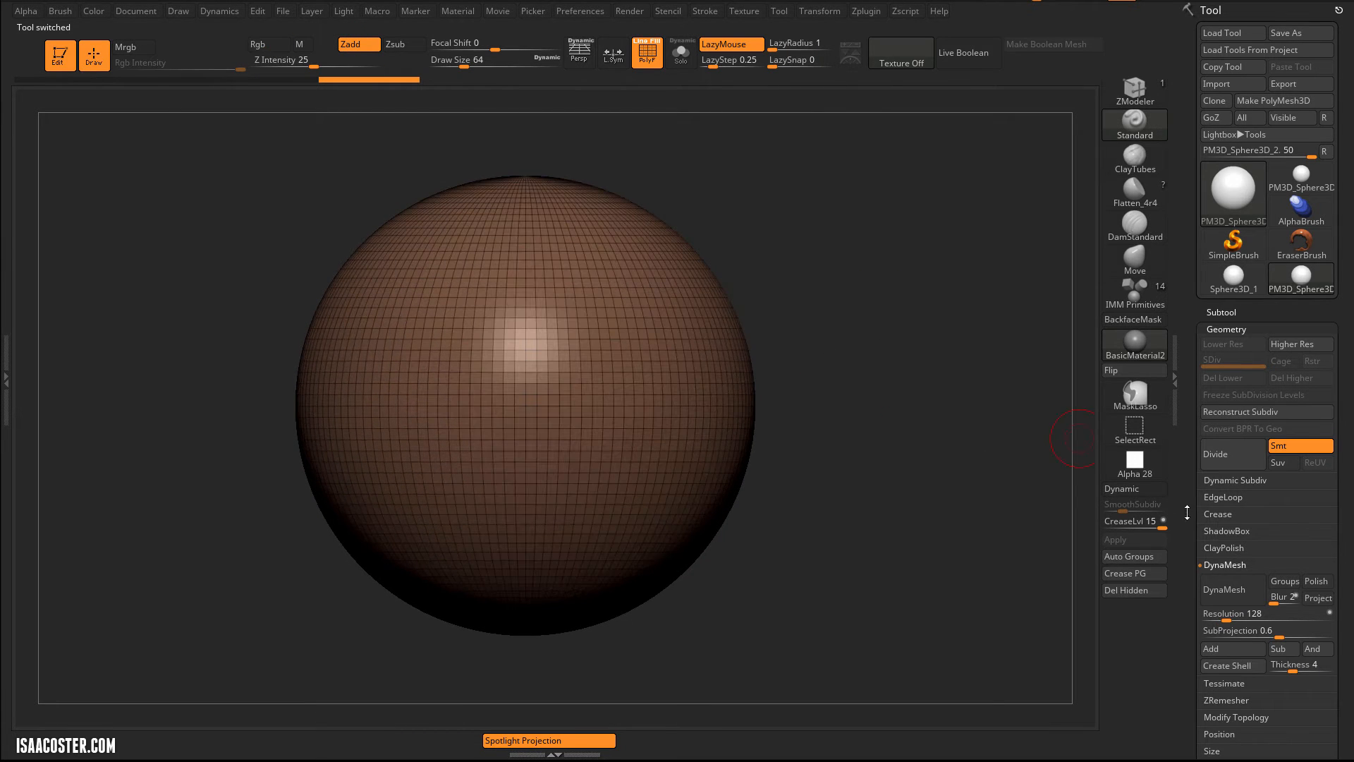
# Step: Open the DynaMesh geometry settings and examine the sphere's wireframe around its pole and sides
pyautogui.scroll(-5, 1193, 497)
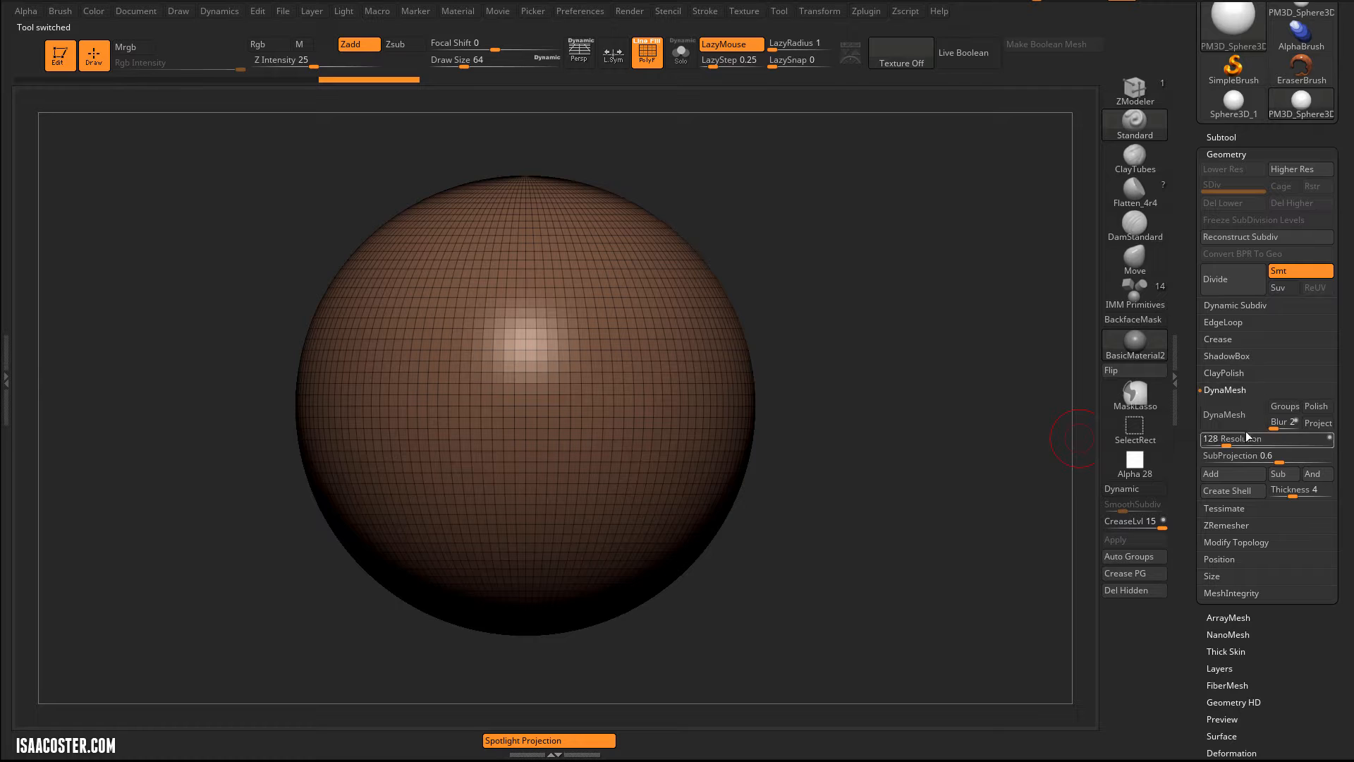
pyautogui.click(1232, 373)
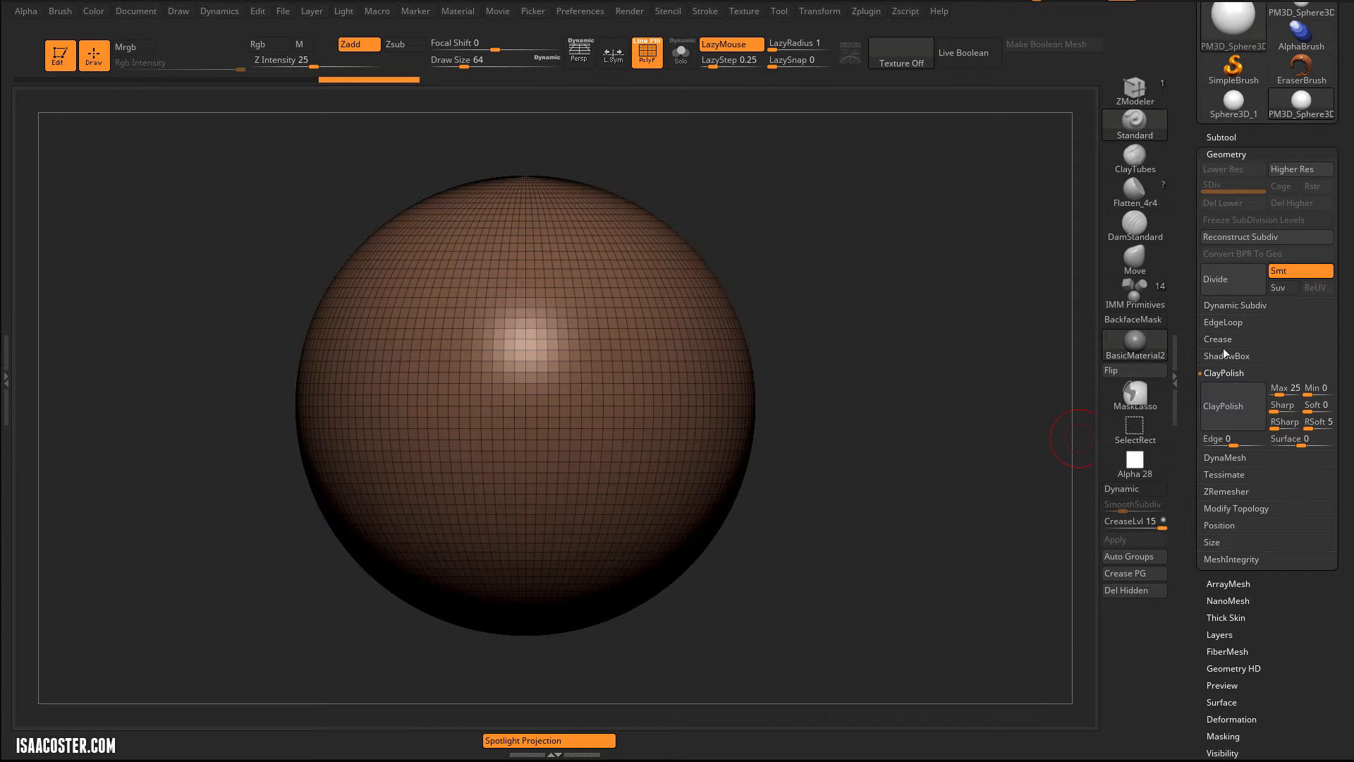
pyautogui.click(1234, 458)
pyautogui.moveTo(898, 372); pyautogui.dragTo(926, 542)
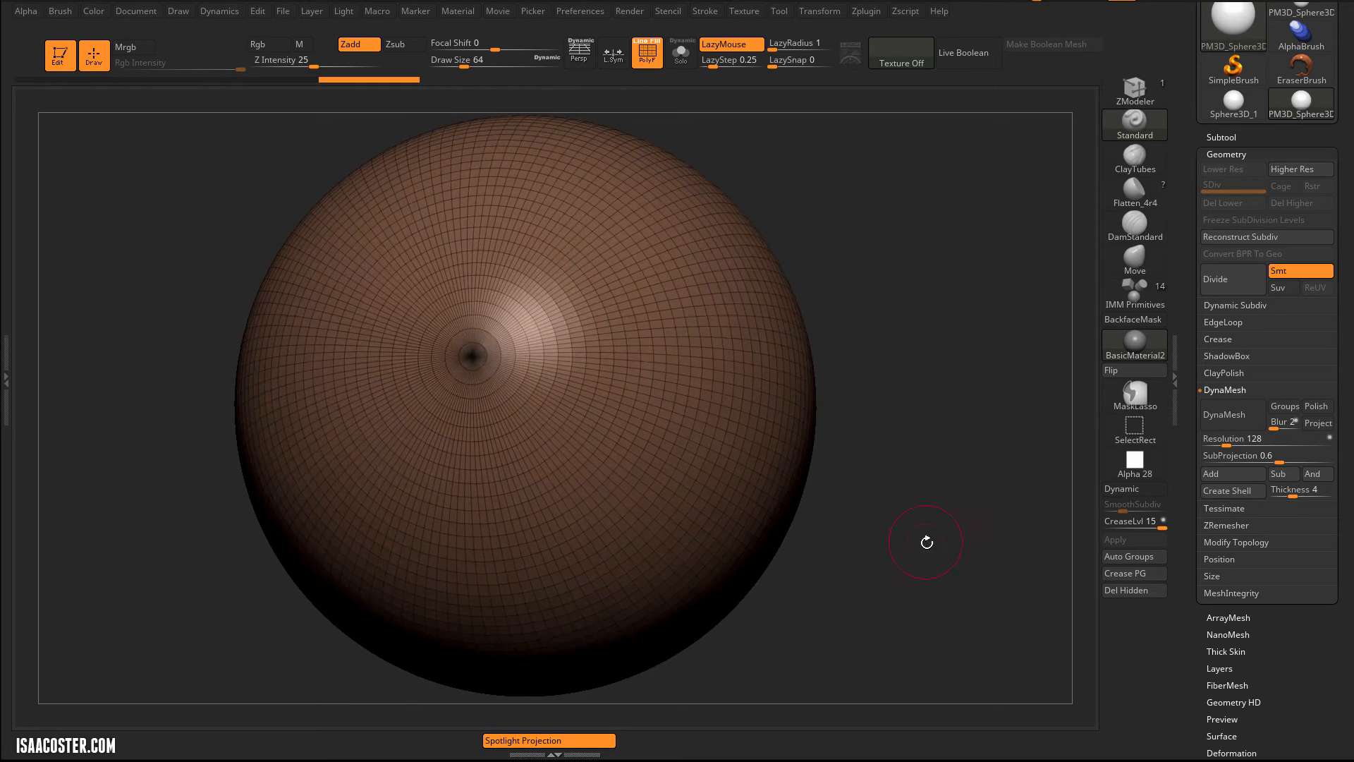
pyautogui.moveTo(947, 431); pyautogui.dragTo(670, 431)
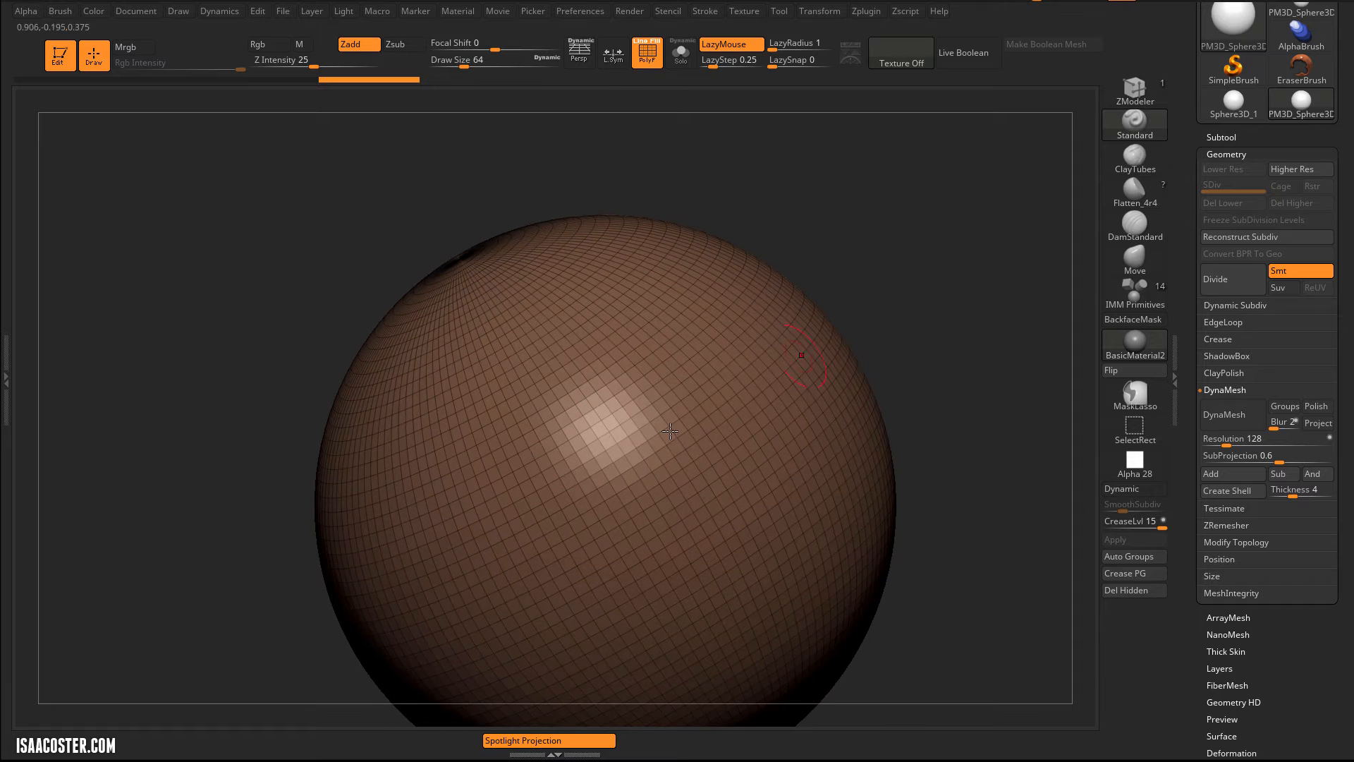
pyautogui.moveTo(910, 204); pyautogui.dragTo(879, 381)
# Step: Hide the wireframe and choose the DamStandard brush with a draw size of about 149
pyautogui.hotkey('shift', 'f')
pyautogui.moveTo(878, 332); pyautogui.dragTo(917, 423)
pyautogui.click(1131, 230)
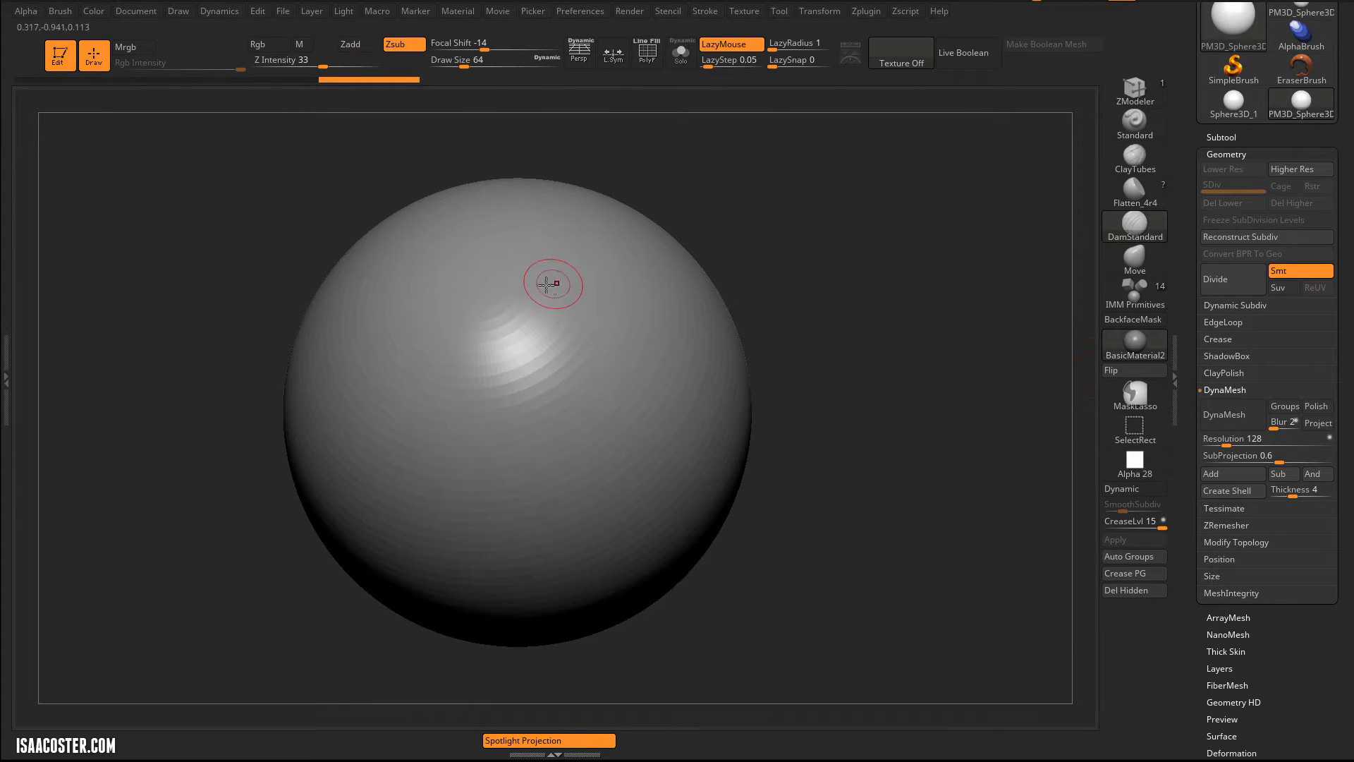
pyautogui.press(']')
pyautogui.press(']')
pyautogui.press(']')
# Step: Subdivide the sphere once
pyautogui.moveTo(553, 453)
pyautogui.mouseDown()
pyautogui.moveTo(593, 584)
pyautogui.moveTo(659, 515)
pyautogui.moveTo(586, 437)
pyautogui.mouseUp()
pyautogui.moveTo(935, 557); pyautogui.dragTo(886, 522)
pyautogui.hotkey('ctrl', 'd')
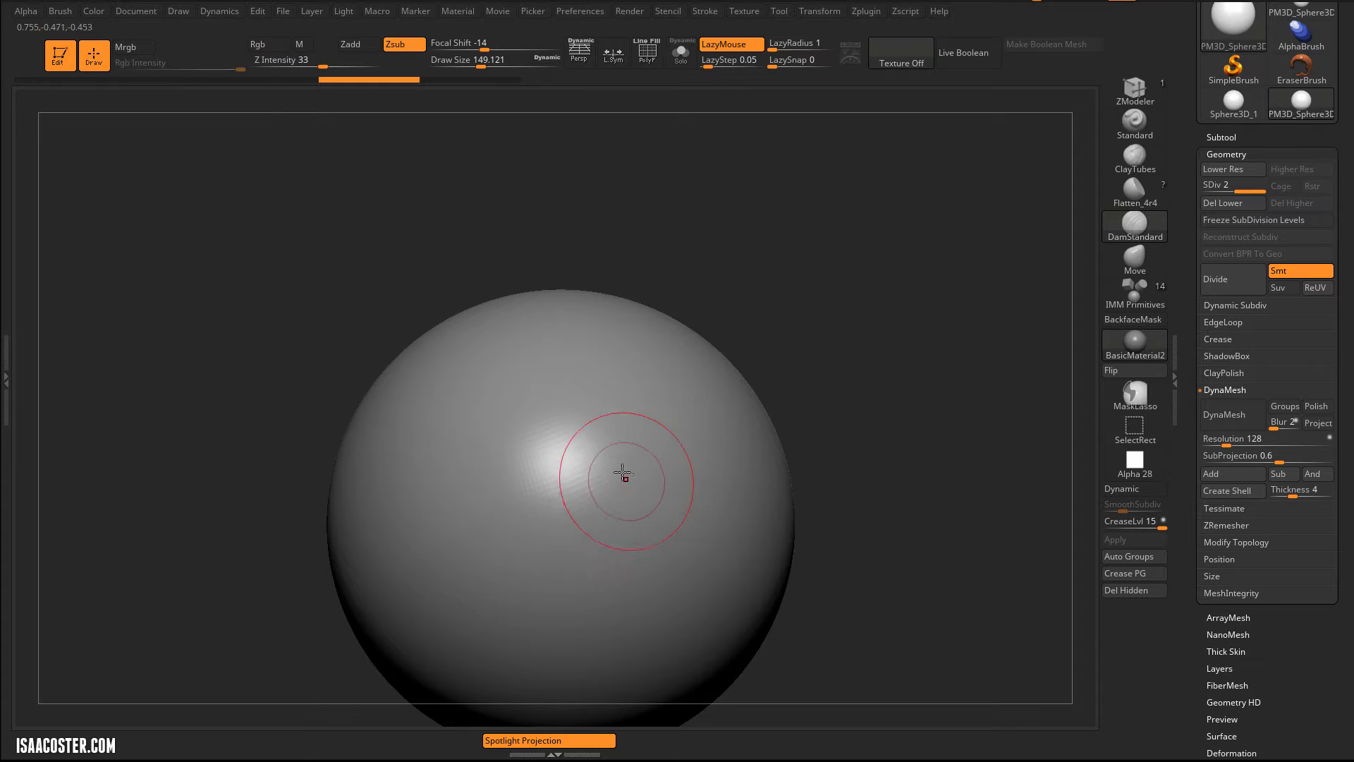
# Step: Try carving a ring-shaped groove and a long diagonal groove into the sphere with DamStandard, and undo the strokes
pyautogui.moveTo(620, 468)
pyautogui.mouseDown()
pyautogui.moveTo(665, 489)
pyautogui.moveTo(635, 480)
pyautogui.mouseUp()
pyautogui.moveTo(977, 478)
pyautogui.mouseDown()
pyautogui.moveTo(898, 433)
pyautogui.moveTo(644, 444)
pyautogui.mouseUp()
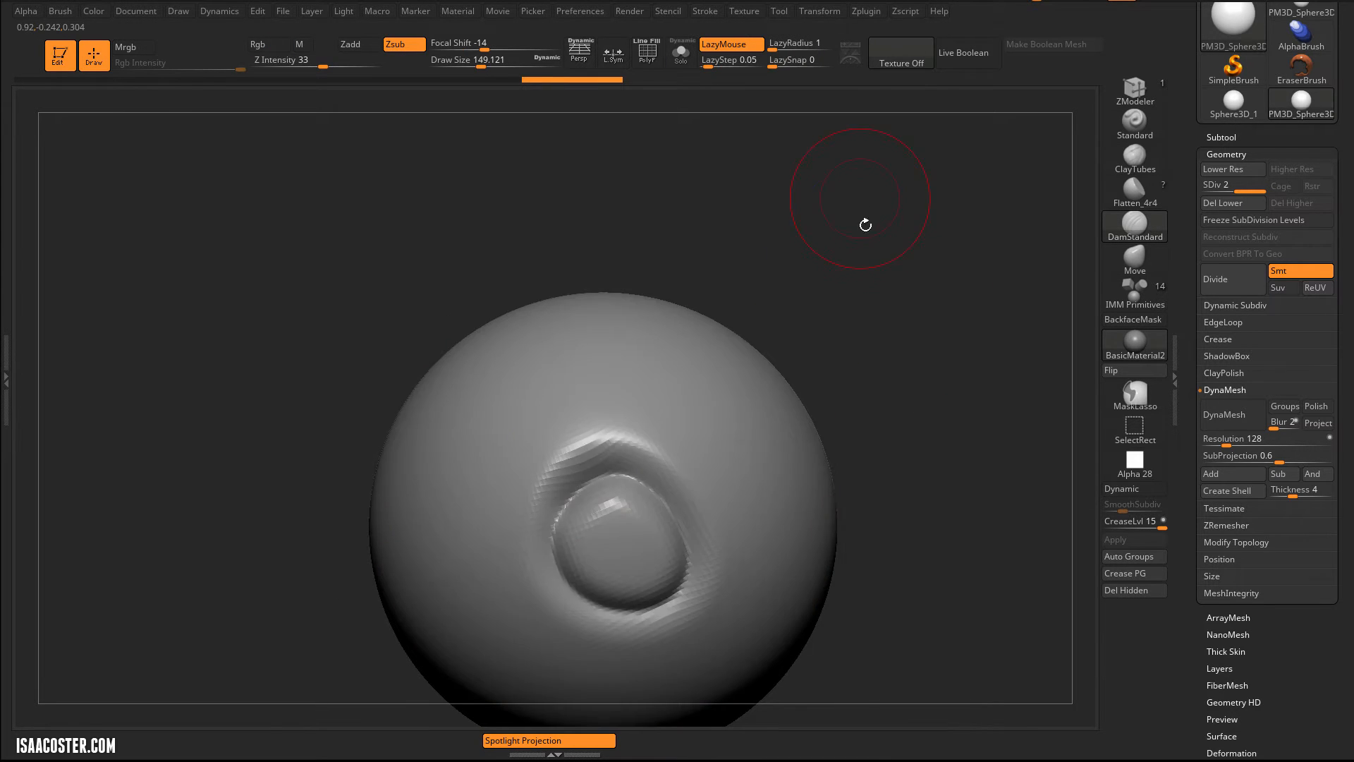
pyautogui.moveTo(868, 227); pyautogui.dragTo(614, 293)
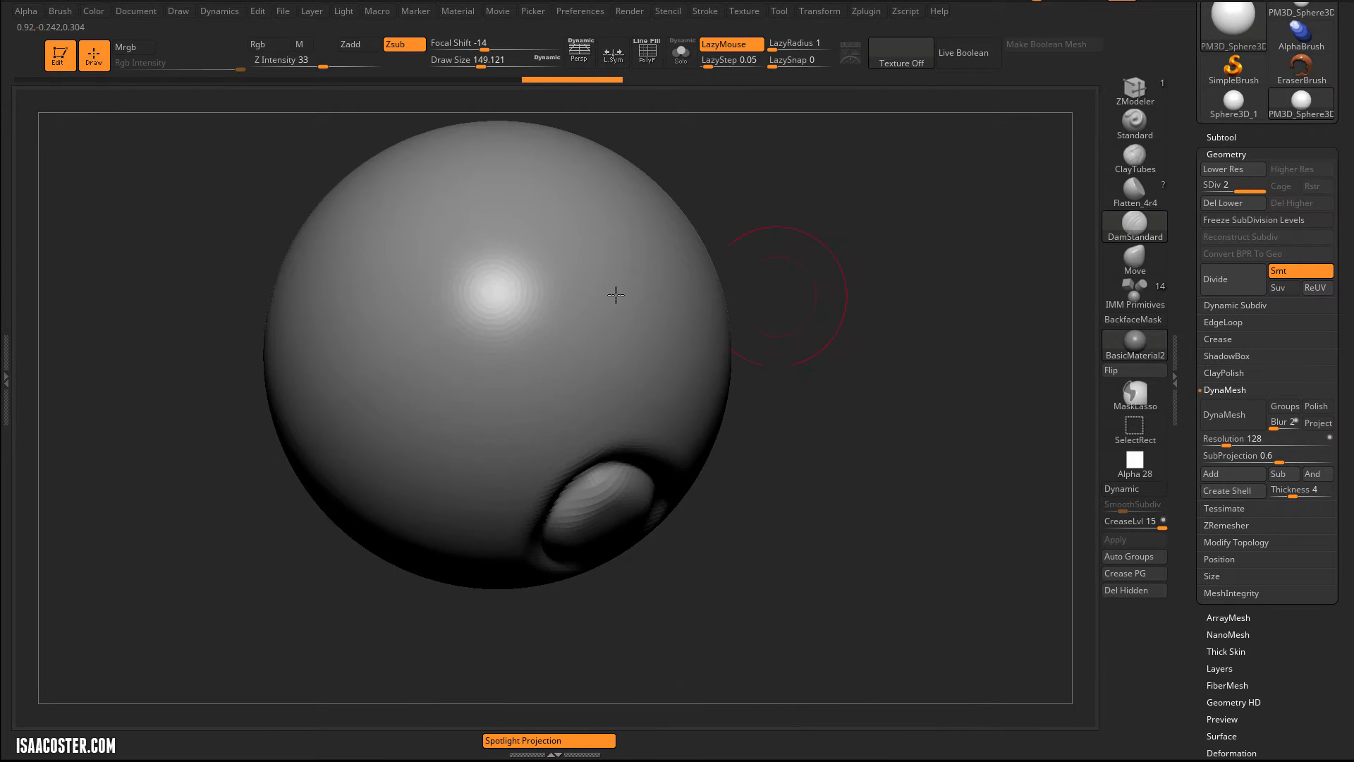
pyautogui.moveTo(531, 205); pyautogui.dragTo(446, 459)
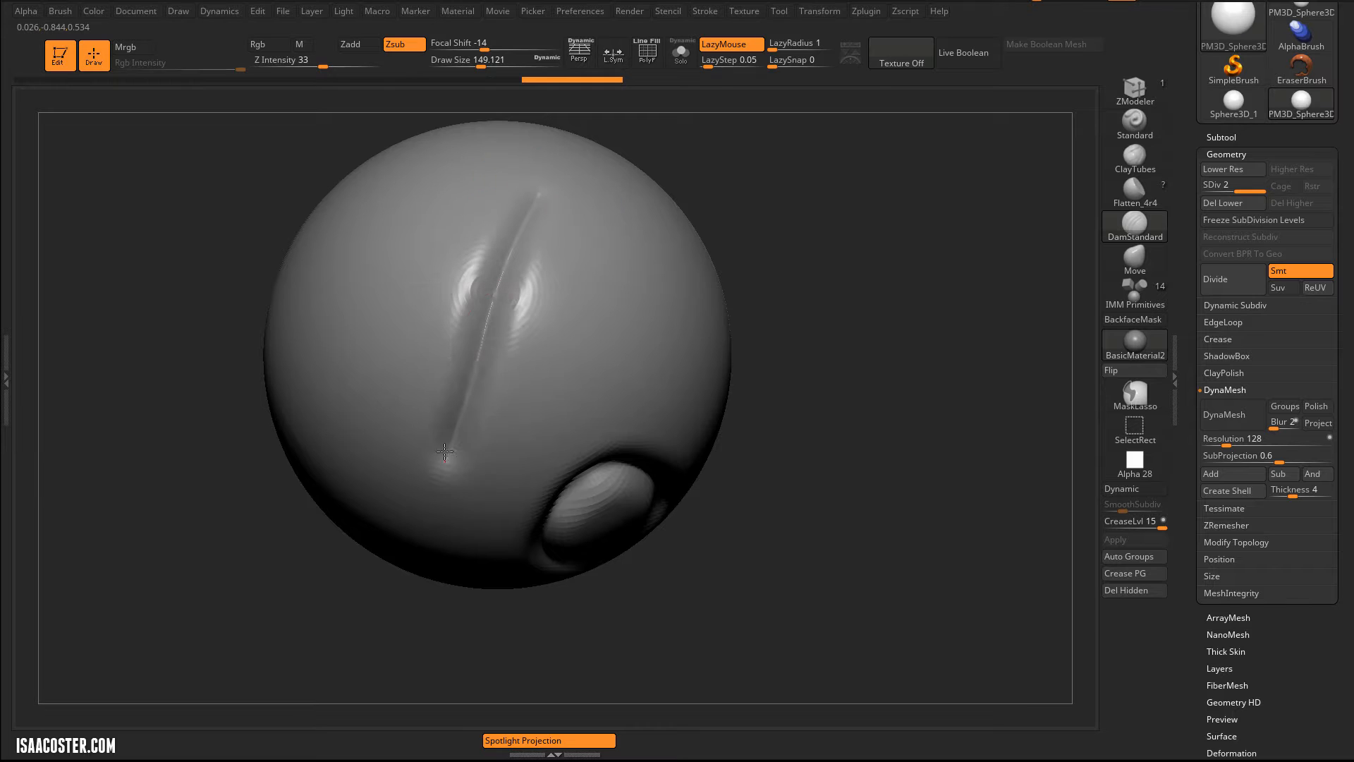
pyautogui.moveTo(809, 250); pyautogui.dragTo(783, 240)
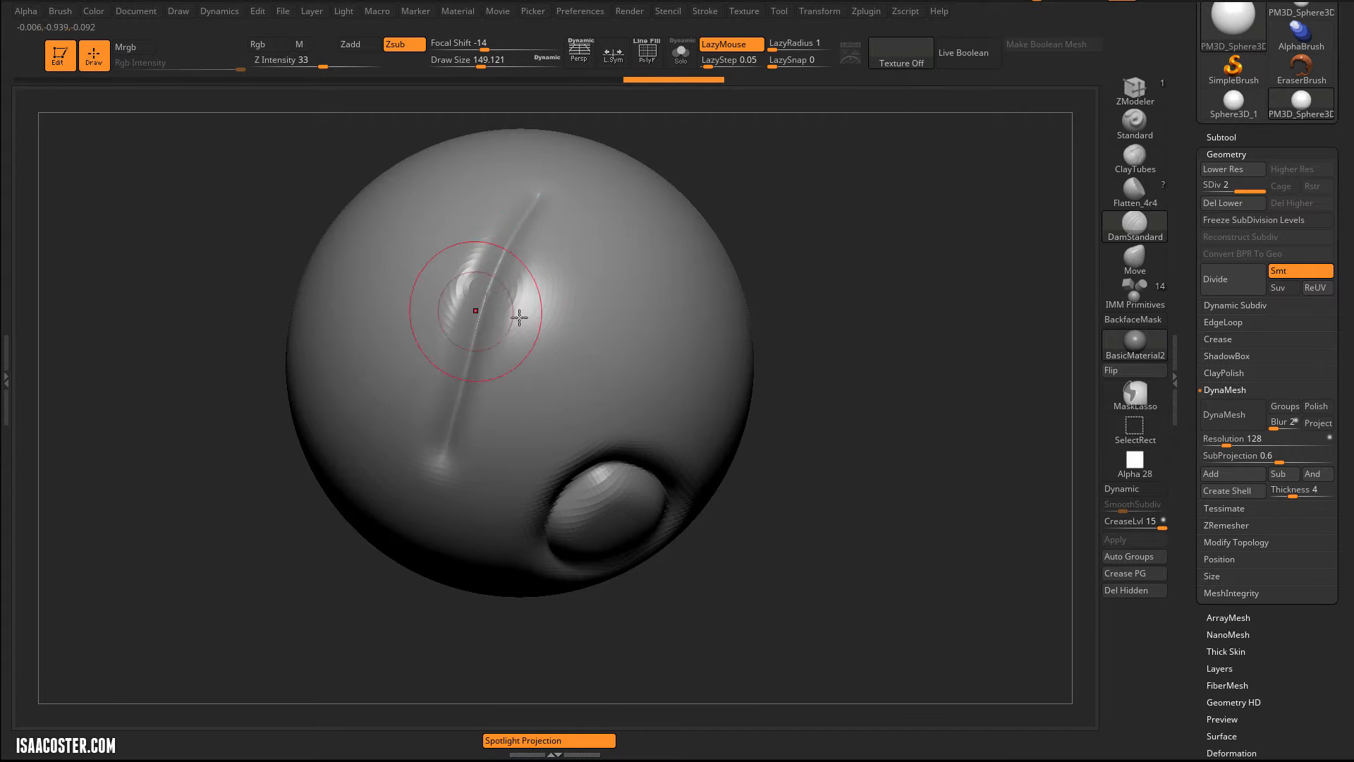
pyautogui.moveTo(871, 314)
pyautogui.mouseDown()
pyautogui.moveTo(877, 336)
pyautogui.moveTo(665, 321)
pyautogui.mouseUp()
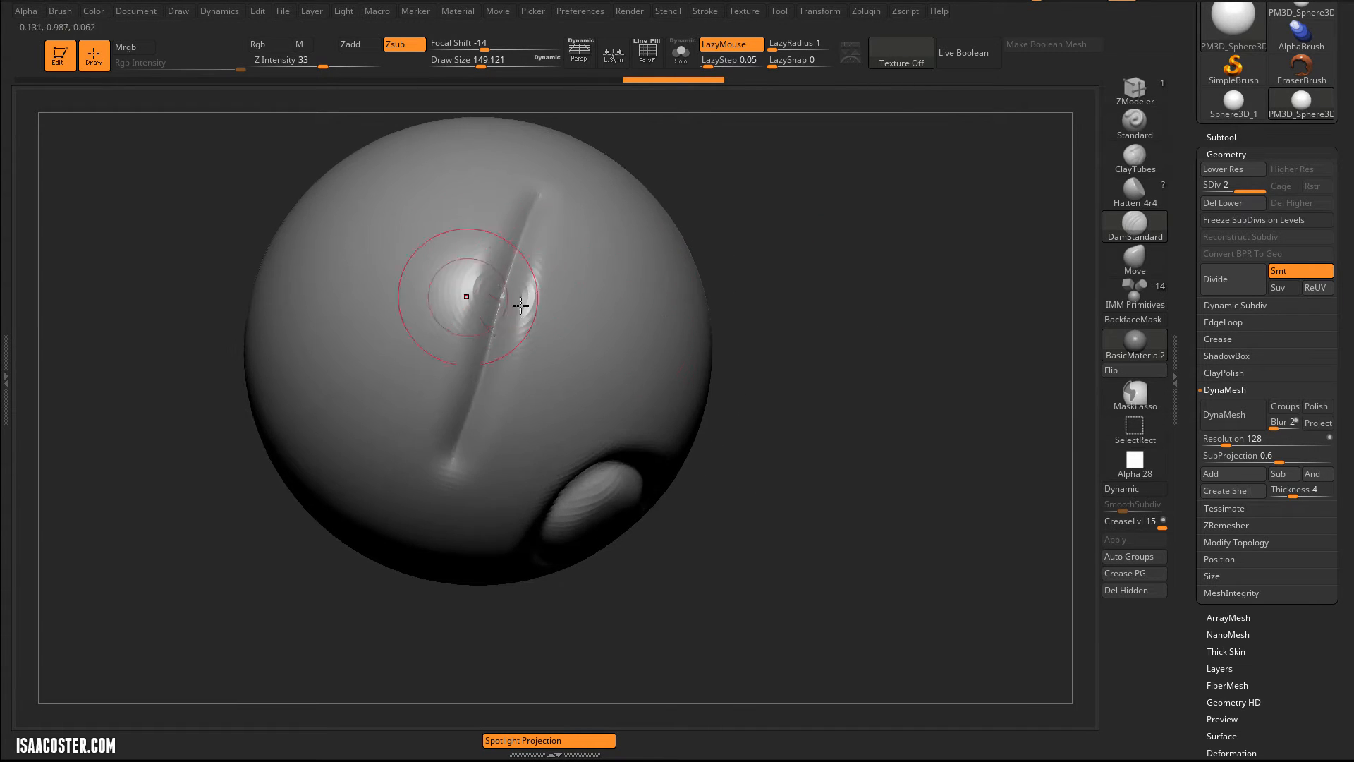
pyautogui.hotkey('ctrl', 'z')
# Step: Show the wireframe again and turn on DynaMesh at resolution 128 without freezing the subdivision levels
pyautogui.moveTo(855, 413); pyautogui.dragTo(850, 381)
pyautogui.hotkey('shift', 'f')
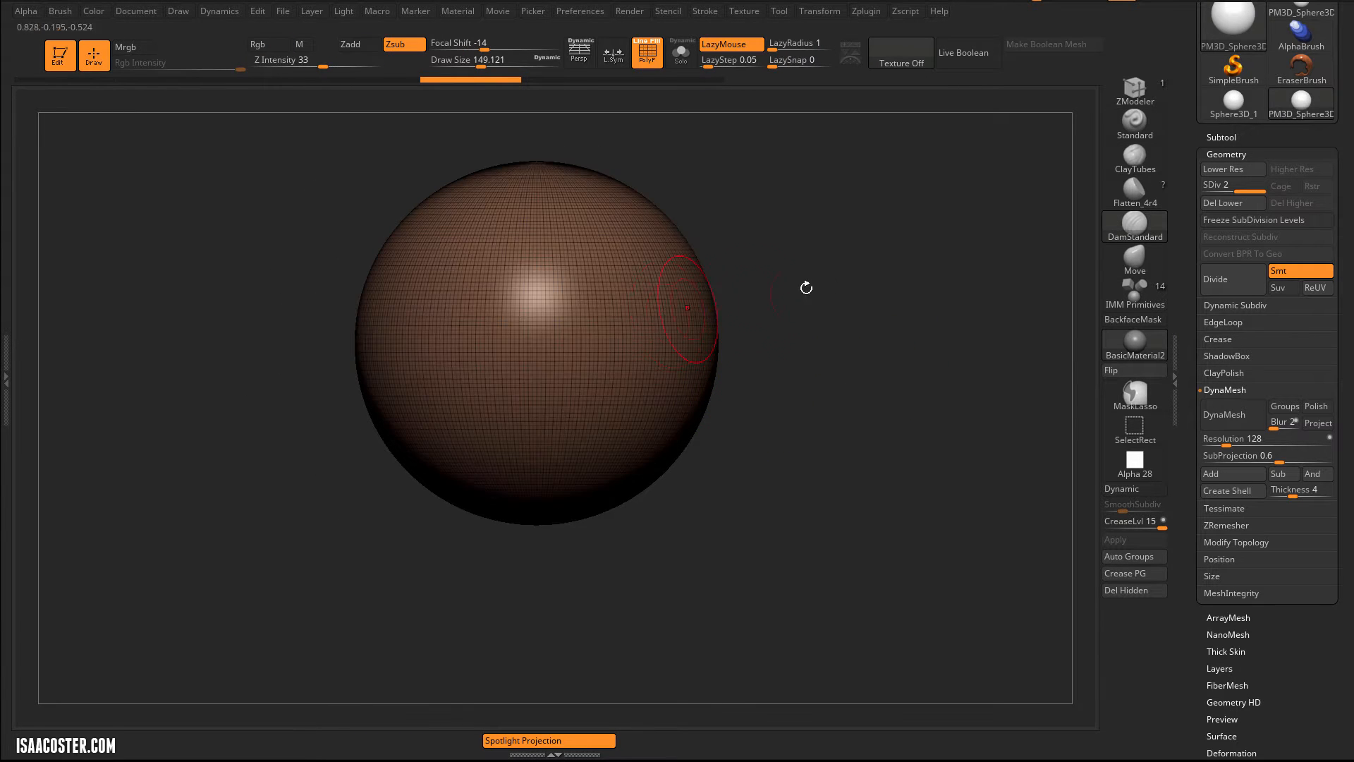
pyautogui.moveTo(804, 285); pyautogui.dragTo(773, 424)
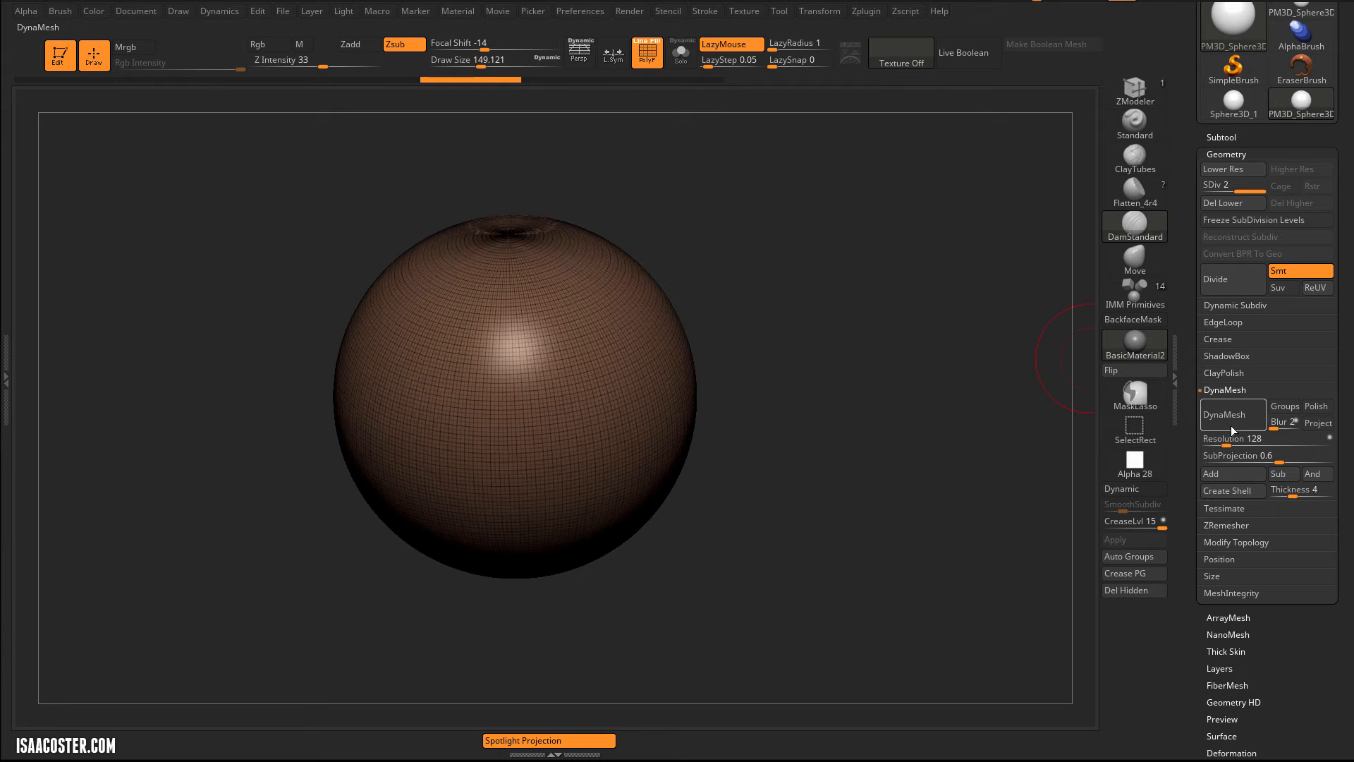
pyautogui.moveTo(919, 401)
pyautogui.mouseDown()
pyautogui.moveTo(925, 438)
pyautogui.moveTo(924, 419)
pyautogui.mouseUp()
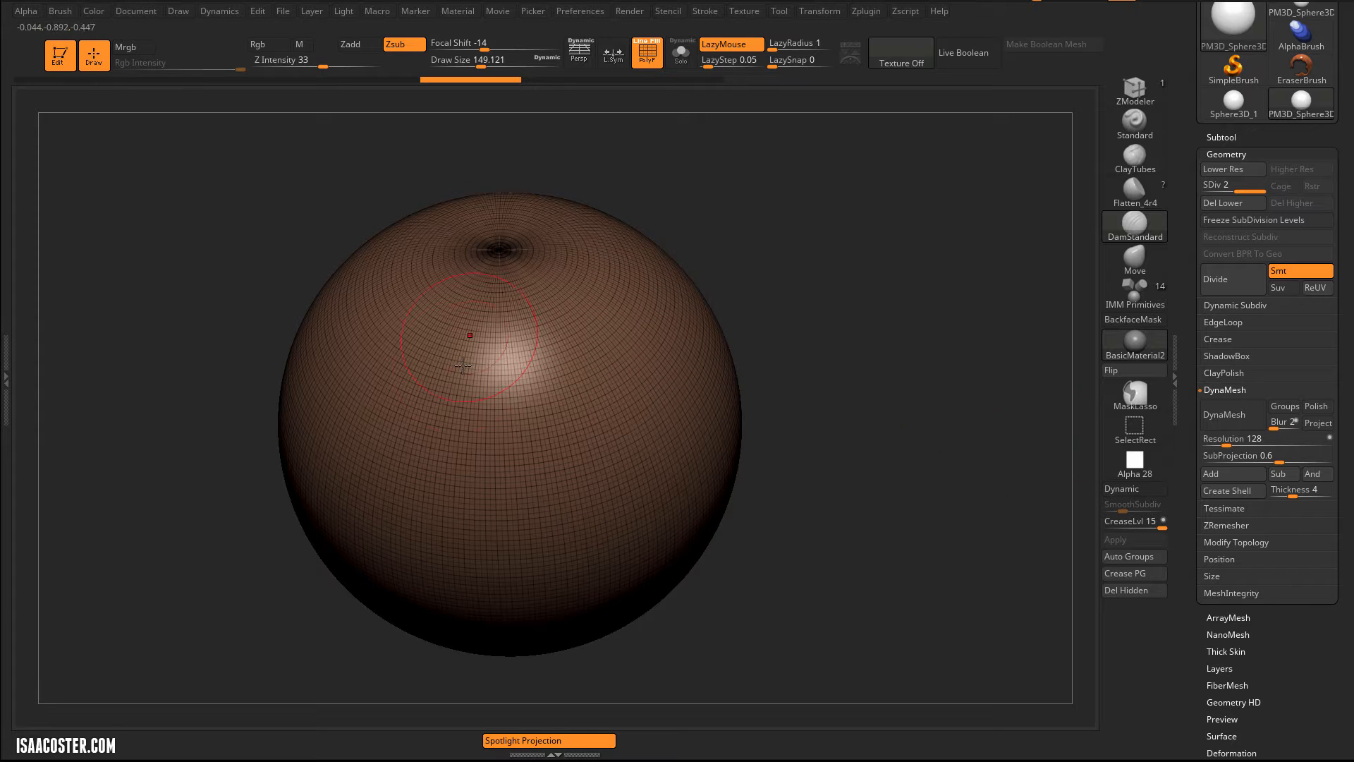
pyautogui.click(1242, 416)
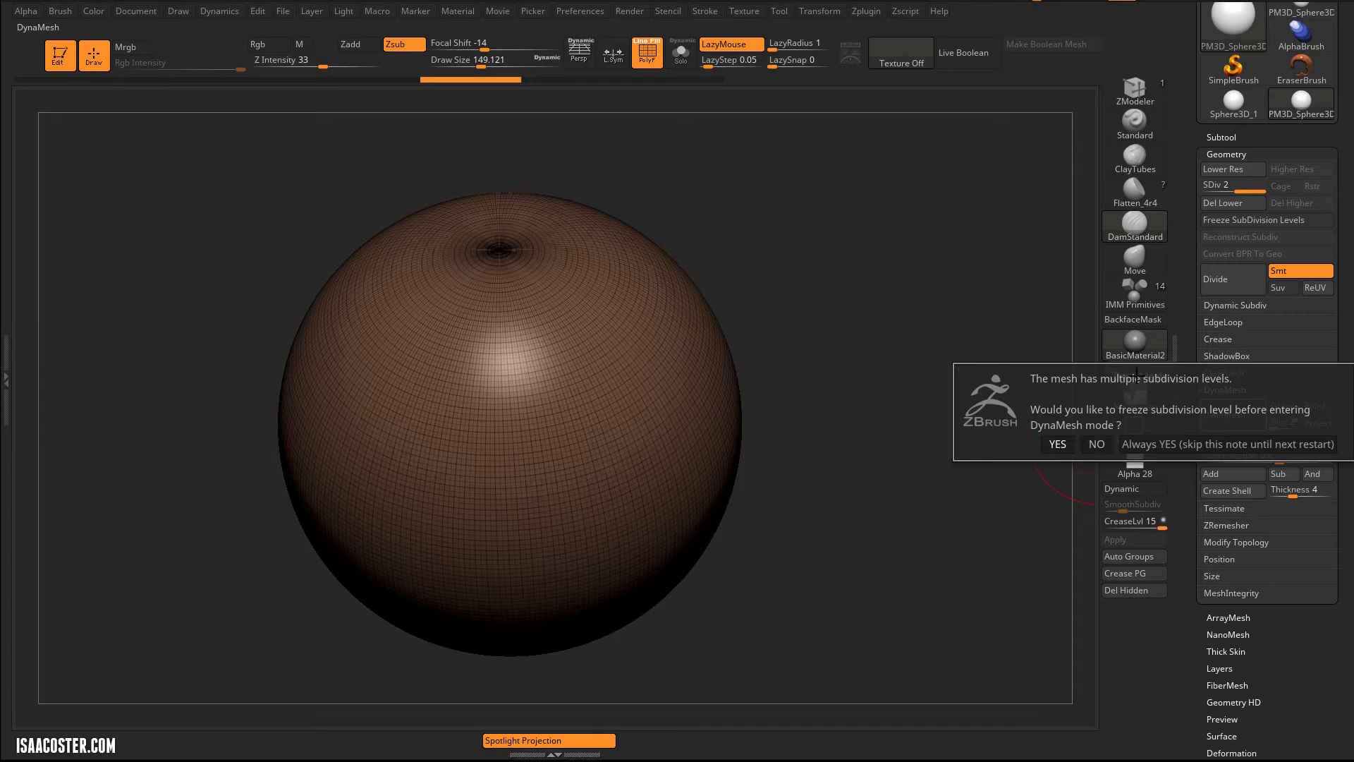
pyautogui.click(1095, 443)
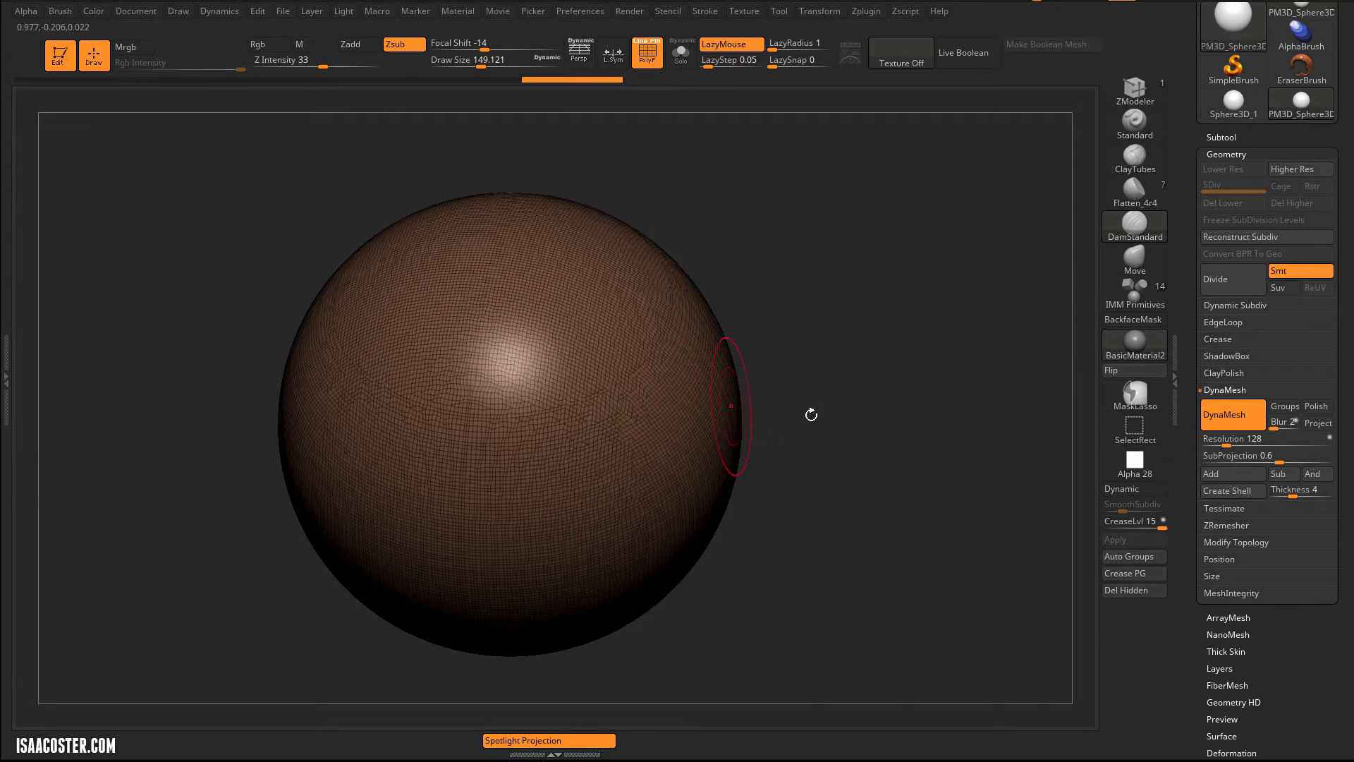
# Step: Examine the remeshed sphere's wireframe from several angles, comparing it with the wireframe hidden and shown
pyautogui.moveTo(812, 414)
pyautogui.mouseDown()
pyautogui.moveTo(823, 444)
pyautogui.moveTo(717, 370)
pyautogui.mouseUp()
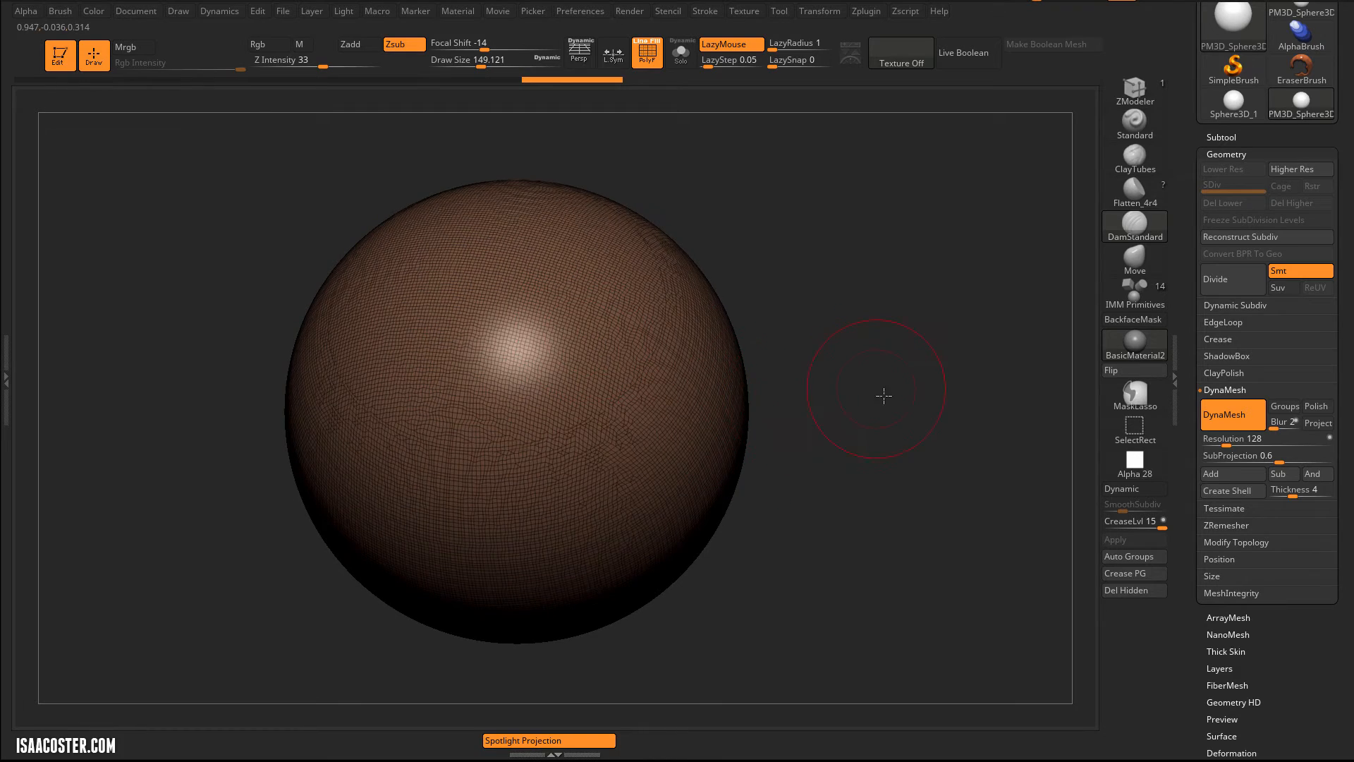
pyautogui.moveTo(884, 395)
pyautogui.mouseDown()
pyautogui.moveTo(880, 438)
pyautogui.moveTo(884, 344)
pyautogui.moveTo(861, 354)
pyautogui.moveTo(881, 387)
pyautogui.mouseUp()
pyautogui.moveTo(874, 330)
pyautogui.mouseDown()
pyautogui.moveTo(907, 423)
pyautogui.moveTo(933, 414)
pyautogui.moveTo(931, 353)
pyautogui.moveTo(906, 382)
pyautogui.moveTo(867, 353)
pyautogui.moveTo(874, 396)
pyautogui.moveTo(868, 366)
pyautogui.moveTo(853, 400)
pyautogui.moveTo(828, 399)
pyautogui.moveTo(840, 444)
pyautogui.moveTo(855, 445)
pyautogui.moveTo(852, 396)
pyautogui.moveTo(868, 426)
pyautogui.mouseUp()
pyautogui.press('s')
pyautogui.hotkey('shift', 'f')
pyautogui.hotkey('shift', 'f')
pyautogui.moveTo(913, 351); pyautogui.dragTo(879, 356)
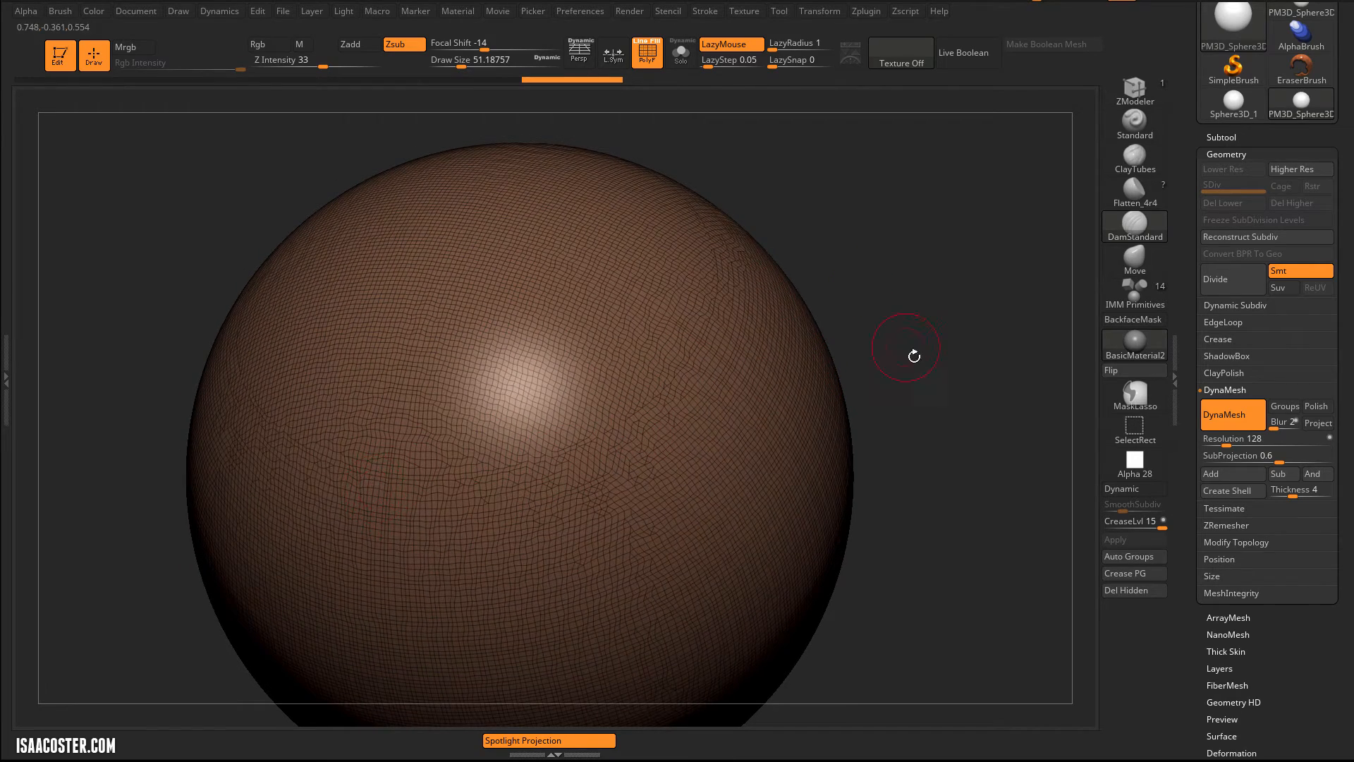
pyautogui.moveTo(915, 356); pyautogui.dragTo(732, 345)
pyautogui.moveTo(995, 381); pyautogui.dragTo(869, 419)
pyautogui.press('f')
pyautogui.moveTo(826, 335)
pyautogui.keyDown('shift'); pyautogui.mouseDown()
pyautogui.moveTo(813, 366)
pyautogui.moveTo(857, 304)
pyautogui.moveTo(924, 308)
pyautogui.mouseUp(); pyautogui.keyUp('shift')
# Step: Pull two symmetrical, upward-curving horns out of the sphere's upper sides with the Move brush at a draw size of about 400
pyautogui.click(1134, 259)
pyautogui.press('s')
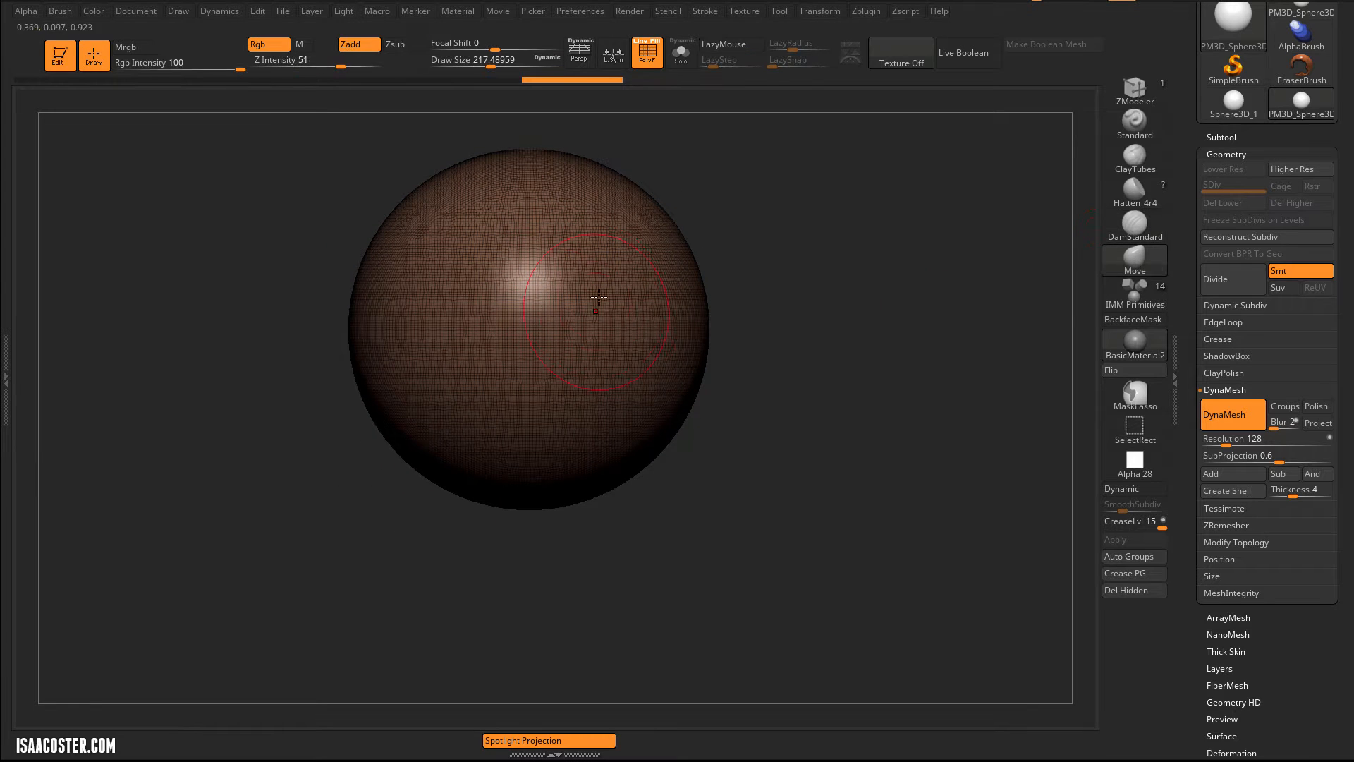
pyautogui.moveTo(839, 256); pyautogui.dragTo(622, 418)
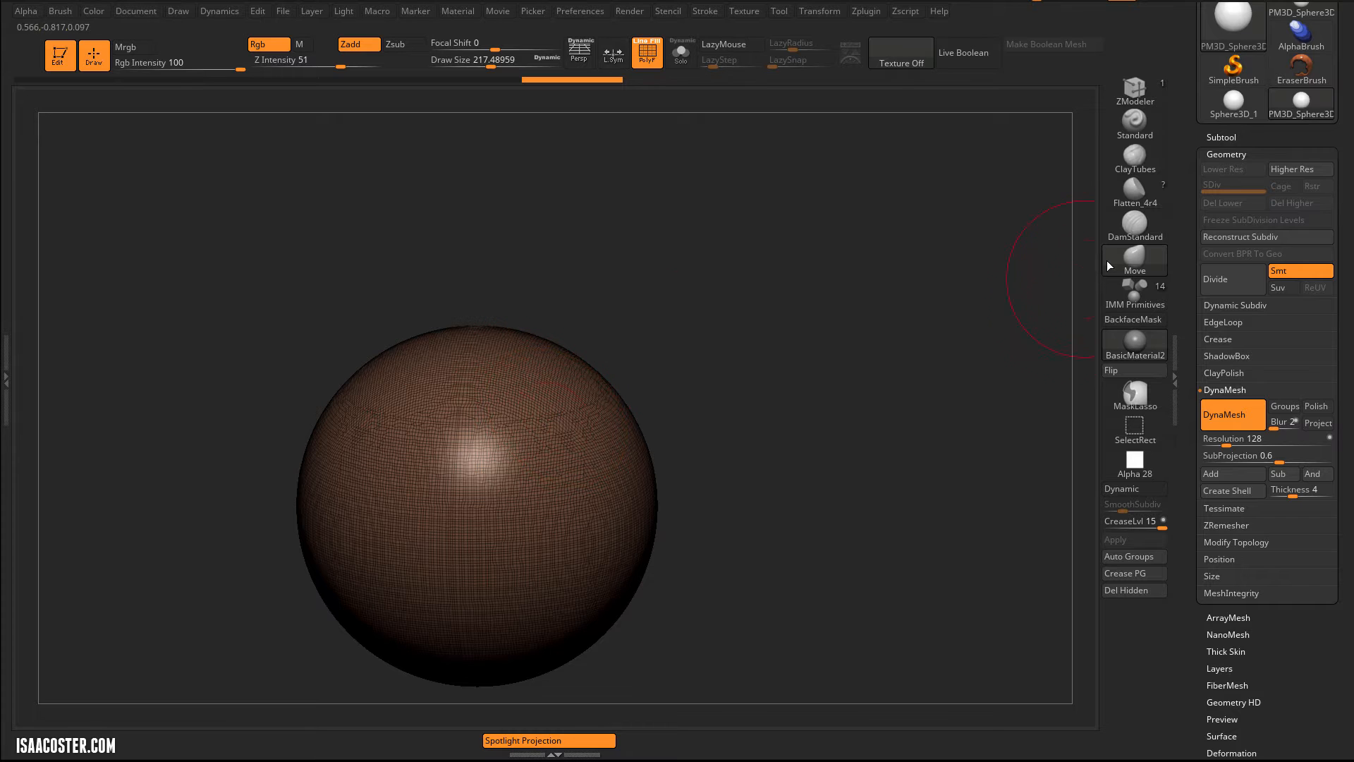
pyautogui.moveTo(878, 295)
pyautogui.mouseDown()
pyautogui.moveTo(622, 376)
pyautogui.moveTo(670, 361)
pyautogui.moveTo(769, 238)
pyautogui.mouseUp()
pyautogui.moveTo(629, 307); pyautogui.dragTo(663, 347)
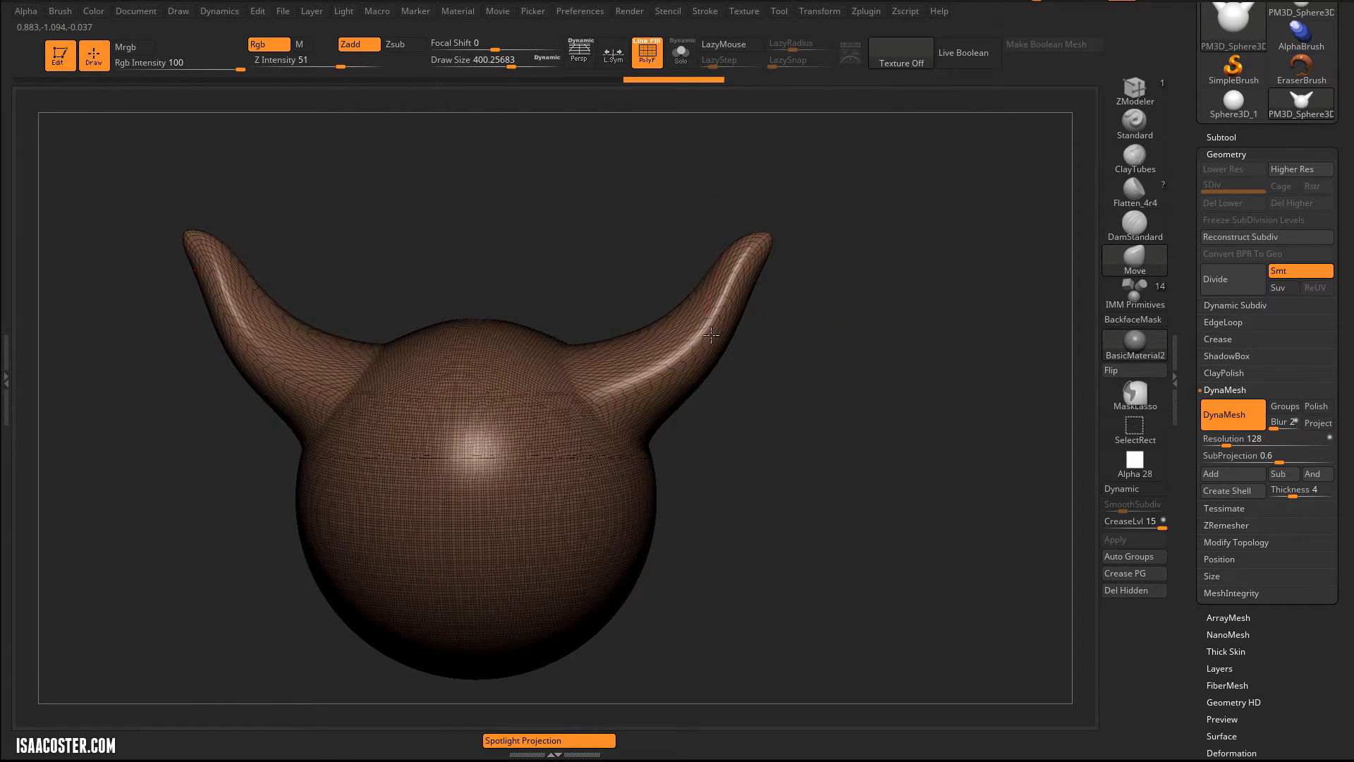
pyautogui.moveTo(756, 229); pyautogui.dragTo(775, 181)
# Step: Reduce the draw size to about 83 and examine the wireframe along the horns and where they meet the sphere
pyautogui.moveTo(828, 303)
pyautogui.mouseDown()
pyautogui.moveTo(556, 374)
pyautogui.moveTo(838, 318)
pyautogui.moveTo(855, 343)
pyautogui.moveTo(843, 393)
pyautogui.moveTo(862, 411)
pyautogui.moveTo(836, 411)
pyautogui.mouseUp()
pyautogui.press('s')
pyautogui.press('s')
pyautogui.keyDown('alt'); pyautogui.moveTo(791, 369); pyautogui.dragTo(841, 433); pyautogui.keyUp('alt')
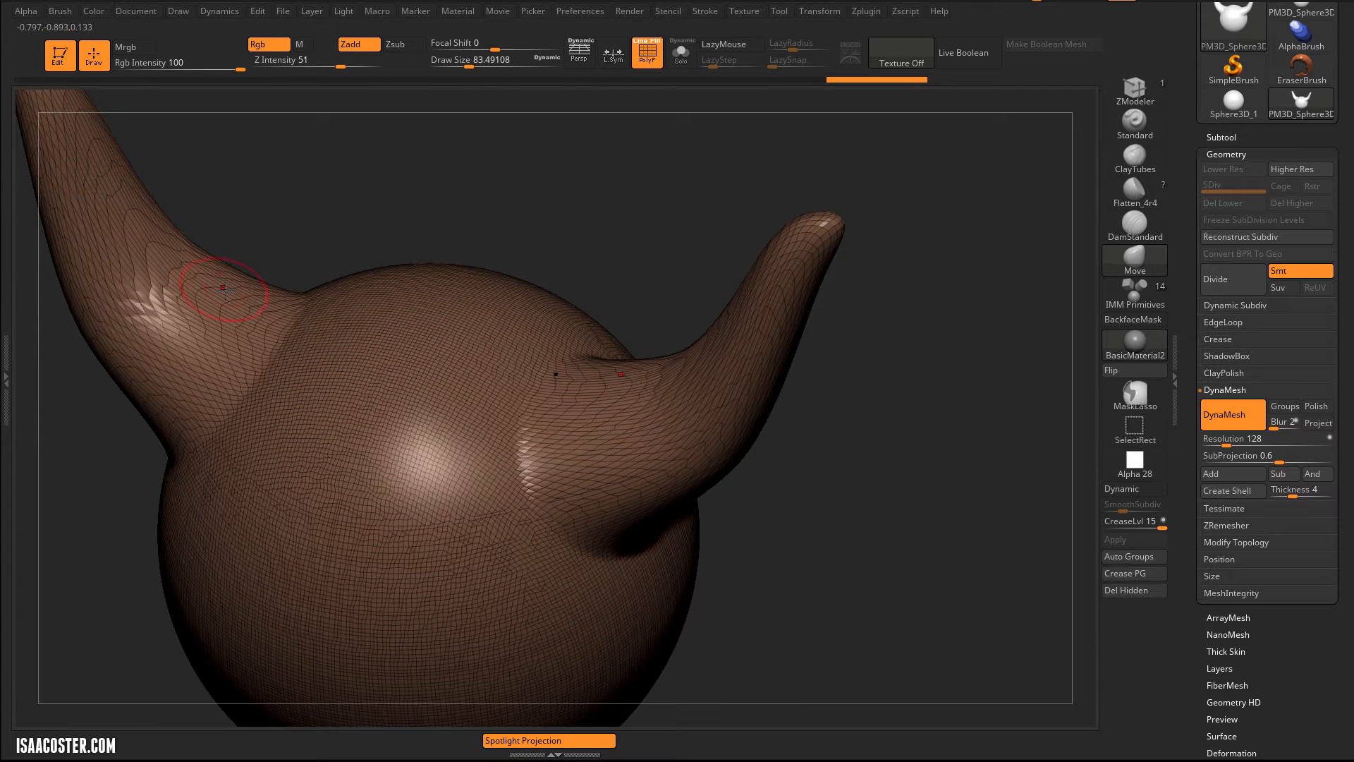
pyautogui.moveTo(244, 159); pyautogui.dragTo(437, 128)
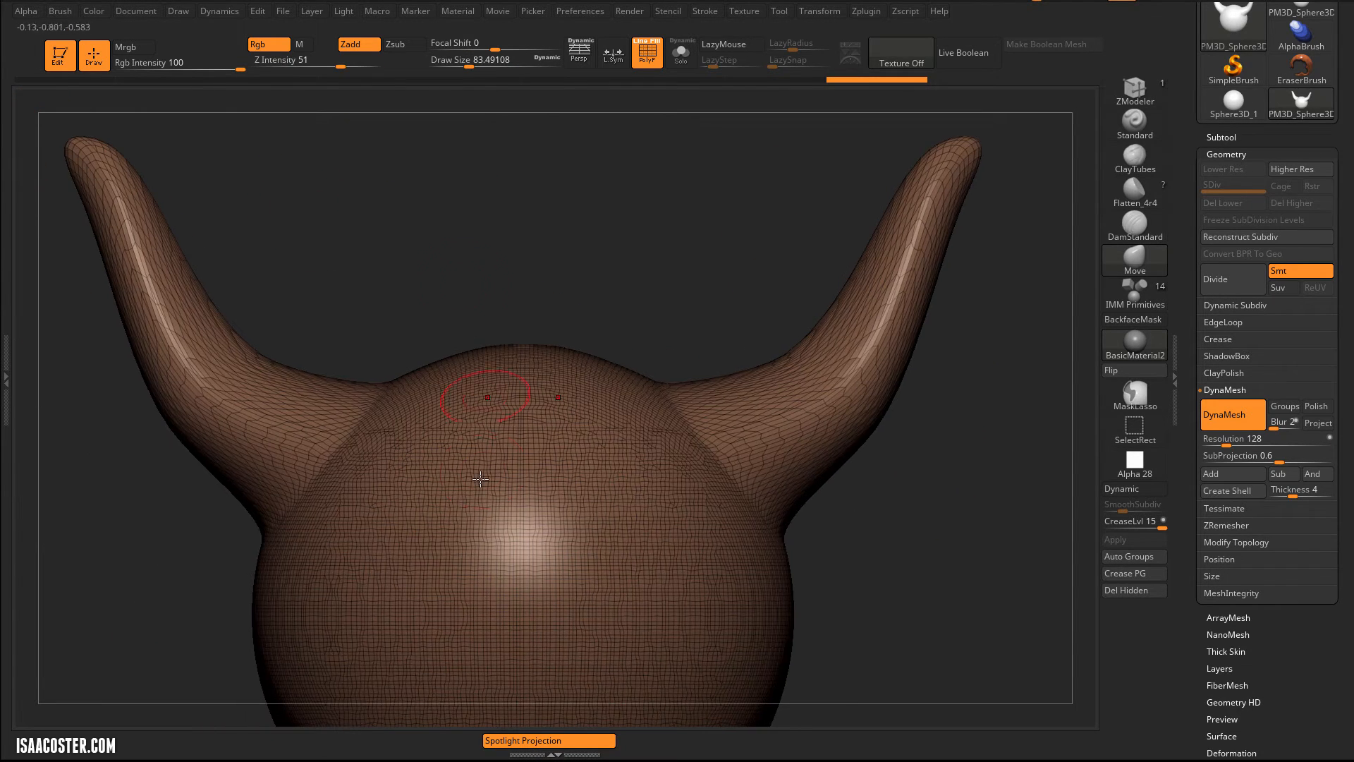
pyautogui.moveTo(484, 516); pyautogui.dragTo(345, 307, button='right')
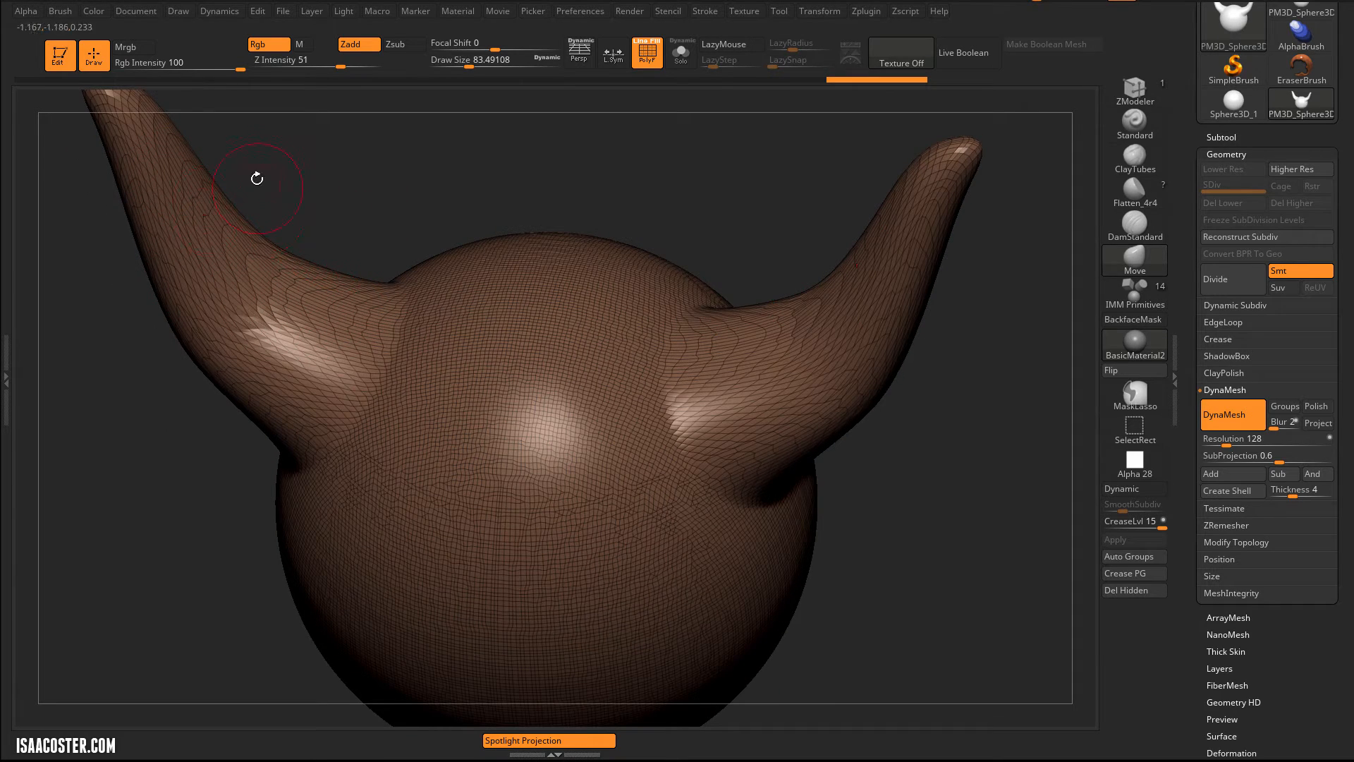
pyautogui.moveTo(371, 217); pyautogui.dragTo(359, 328, button='right')
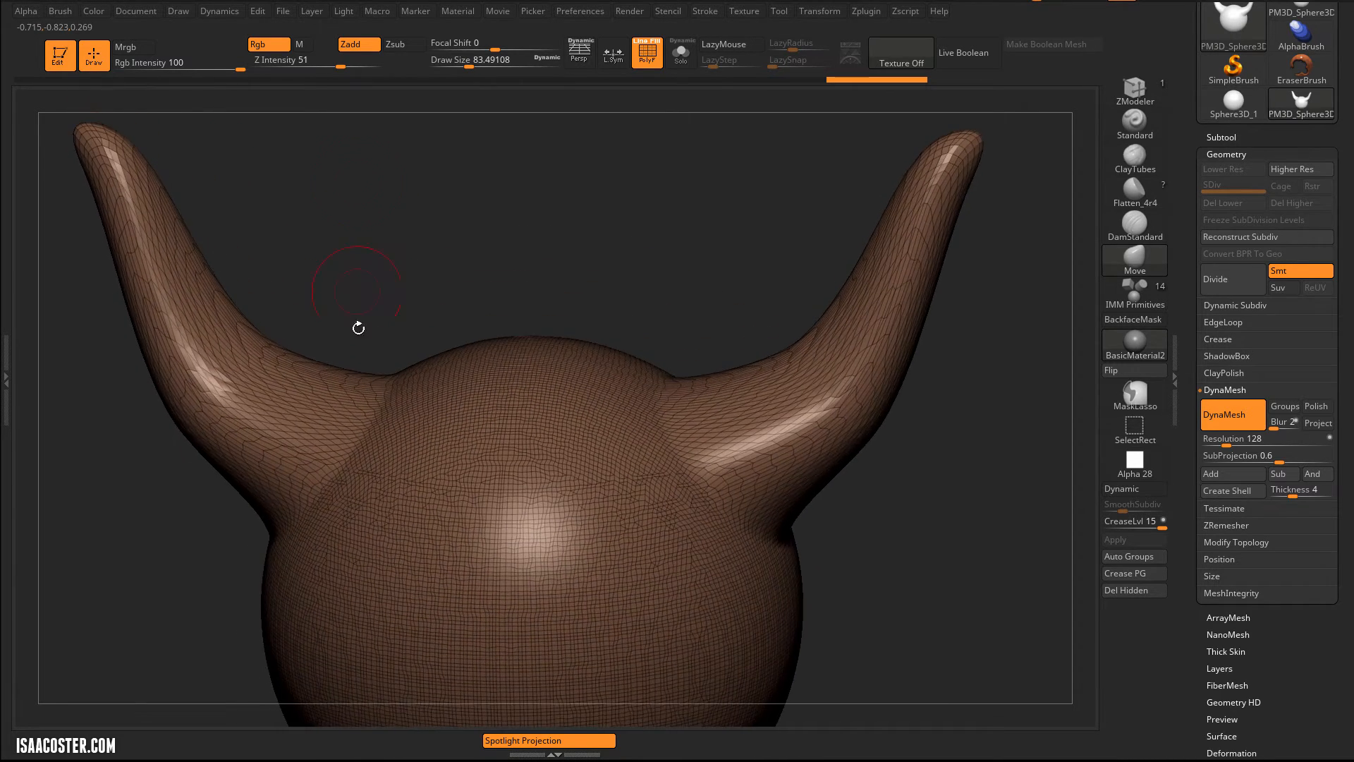
pyautogui.moveTo(346, 215); pyautogui.dragTo(441, 333, button='right')
pyautogui.moveTo(607, 265); pyautogui.dragTo(855, 443, button='right')
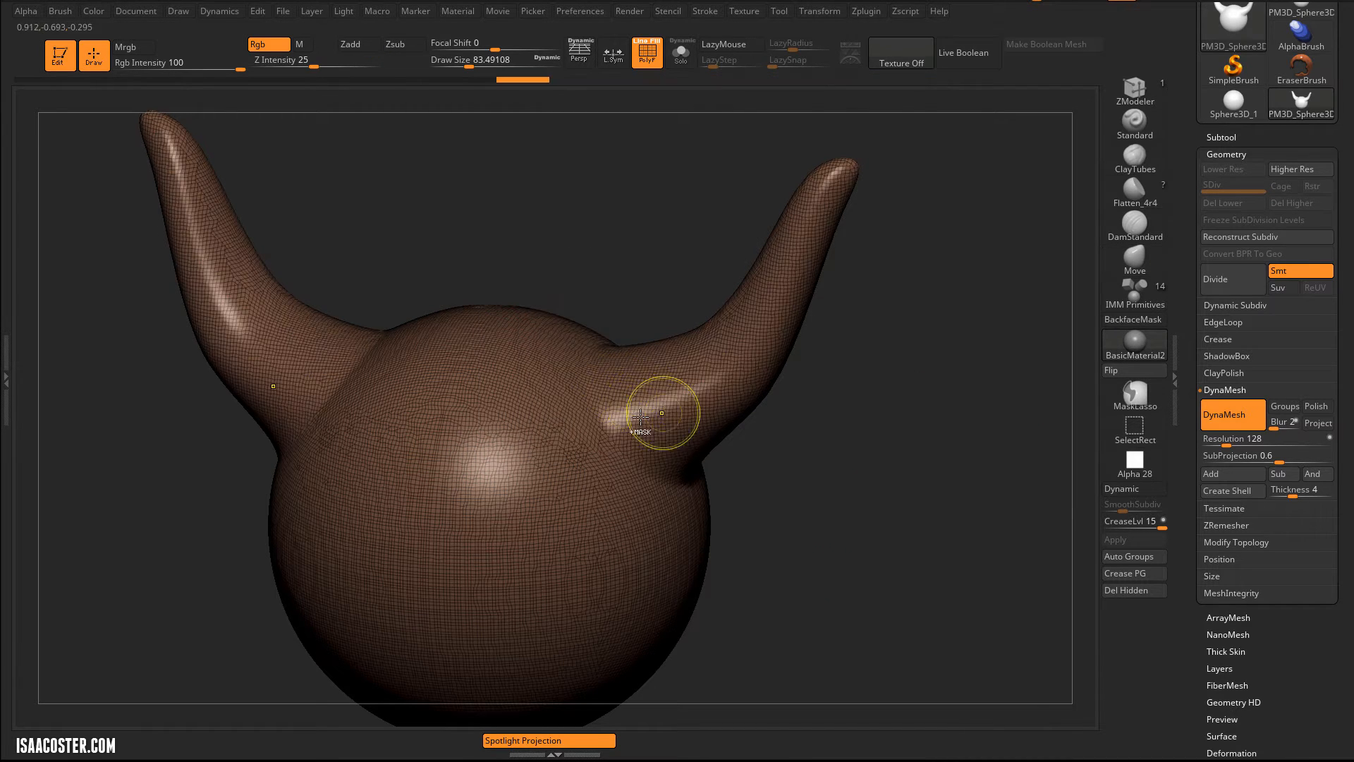
# Step: Undo the last DynaMesh remesh, mask a rectangular patch on top of the head and invert the mask
pyautogui.hotkey('ctrl', 'z')
pyautogui.keyDown('ctrl'); pyautogui.moveTo(415, 258); pyautogui.dragTo(539, 479); pyautogui.keyUp('ctrl')
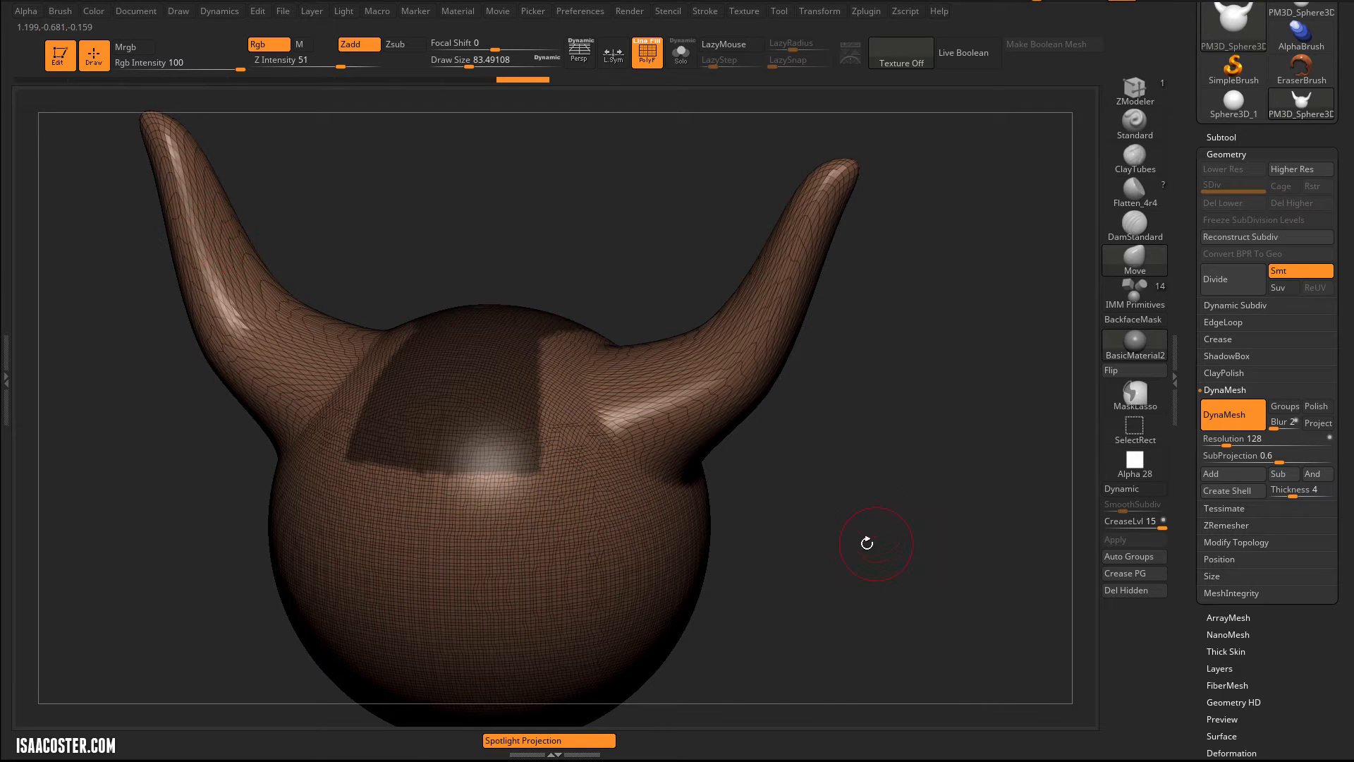
pyautogui.keyDown('ctrl'); pyautogui.click(867, 536); pyautogui.keyUp('ctrl')
# Step: Clear the mask, remesh the horned sphere with DynaMesh at resolution 128 and check the horns' wireframe
pyautogui.keyDown('ctrl'); pyautogui.moveTo(880, 478); pyautogui.dragTo(874, 538); pyautogui.keyUp('ctrl')
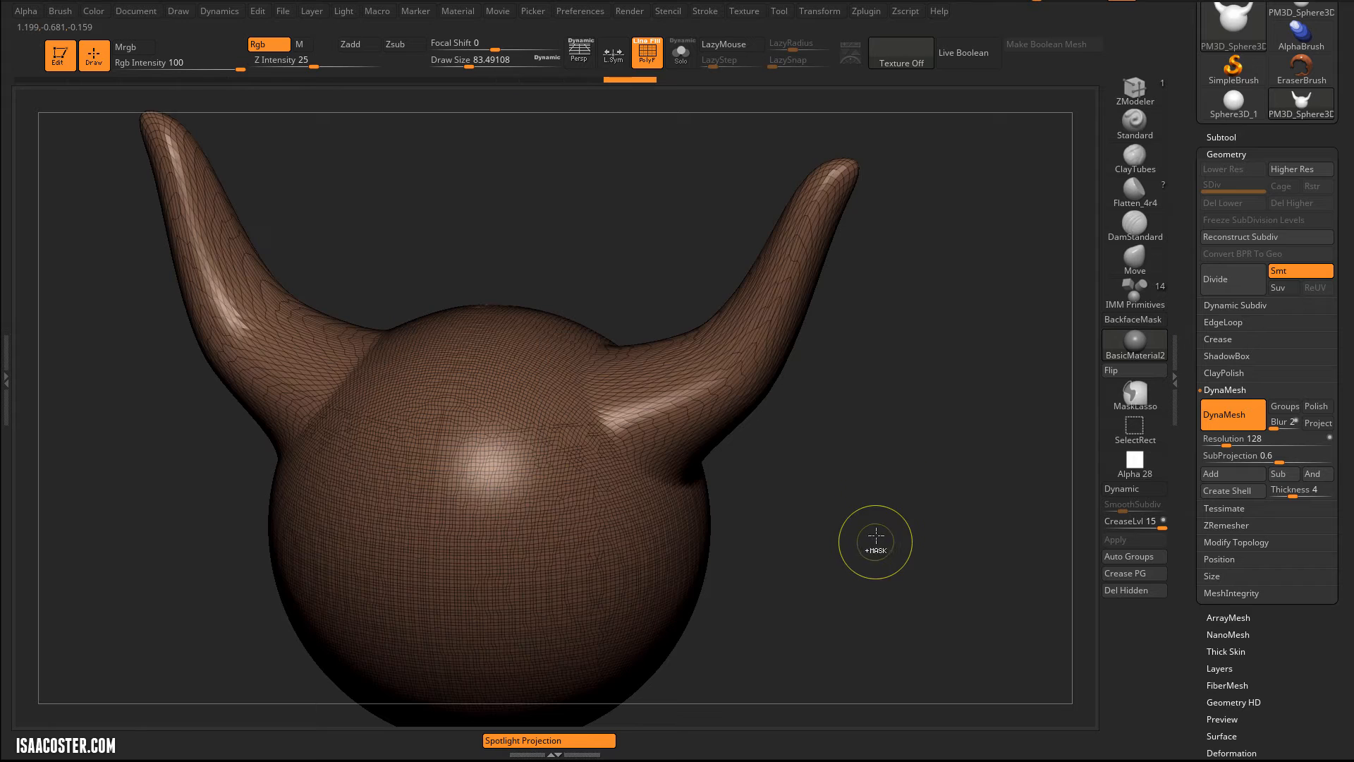
pyautogui.keyDown('ctrl'); pyautogui.moveTo(937, 475); pyautogui.dragTo(663, 517); pyautogui.keyUp('ctrl')
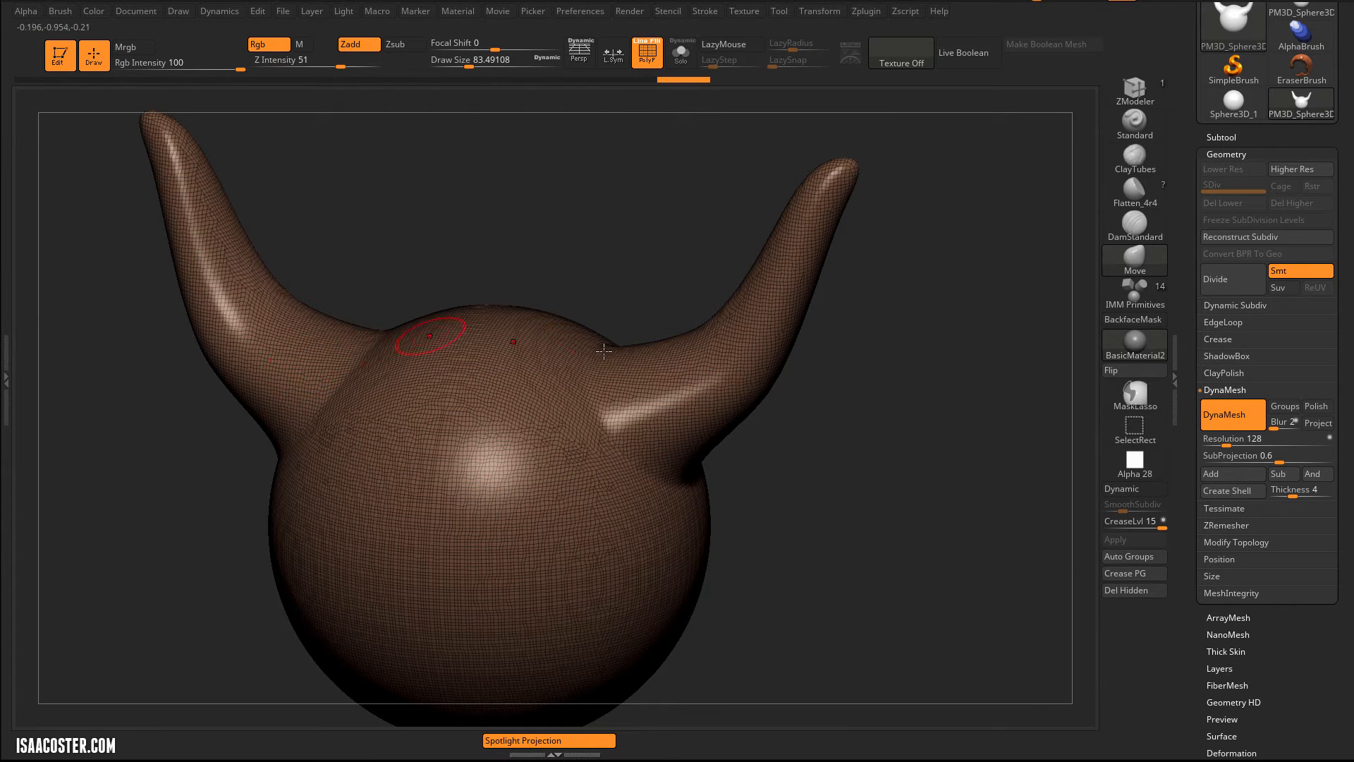
pyautogui.moveTo(902, 477); pyautogui.dragTo(677, 459)
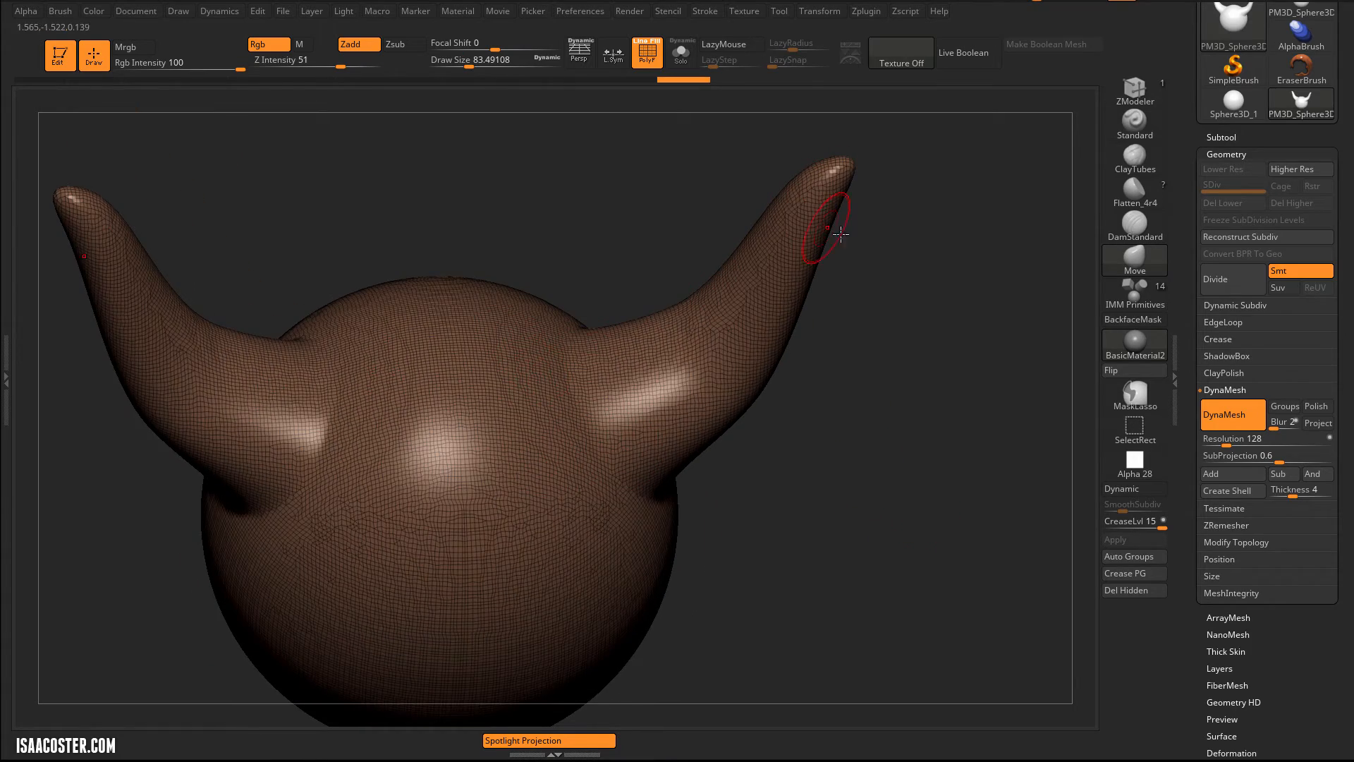
pyautogui.moveTo(870, 436); pyautogui.dragTo(900, 541)
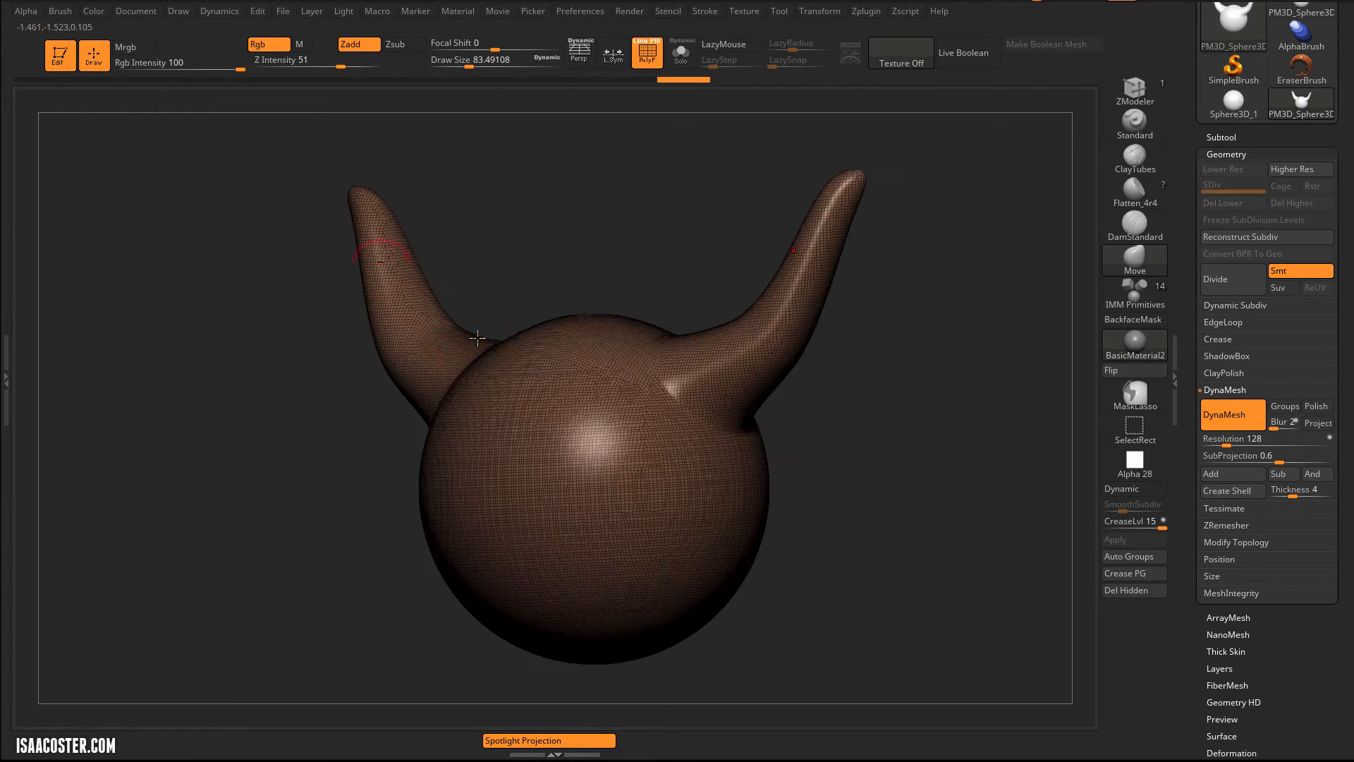
pyautogui.moveTo(423, 232); pyautogui.dragTo(816, 583)
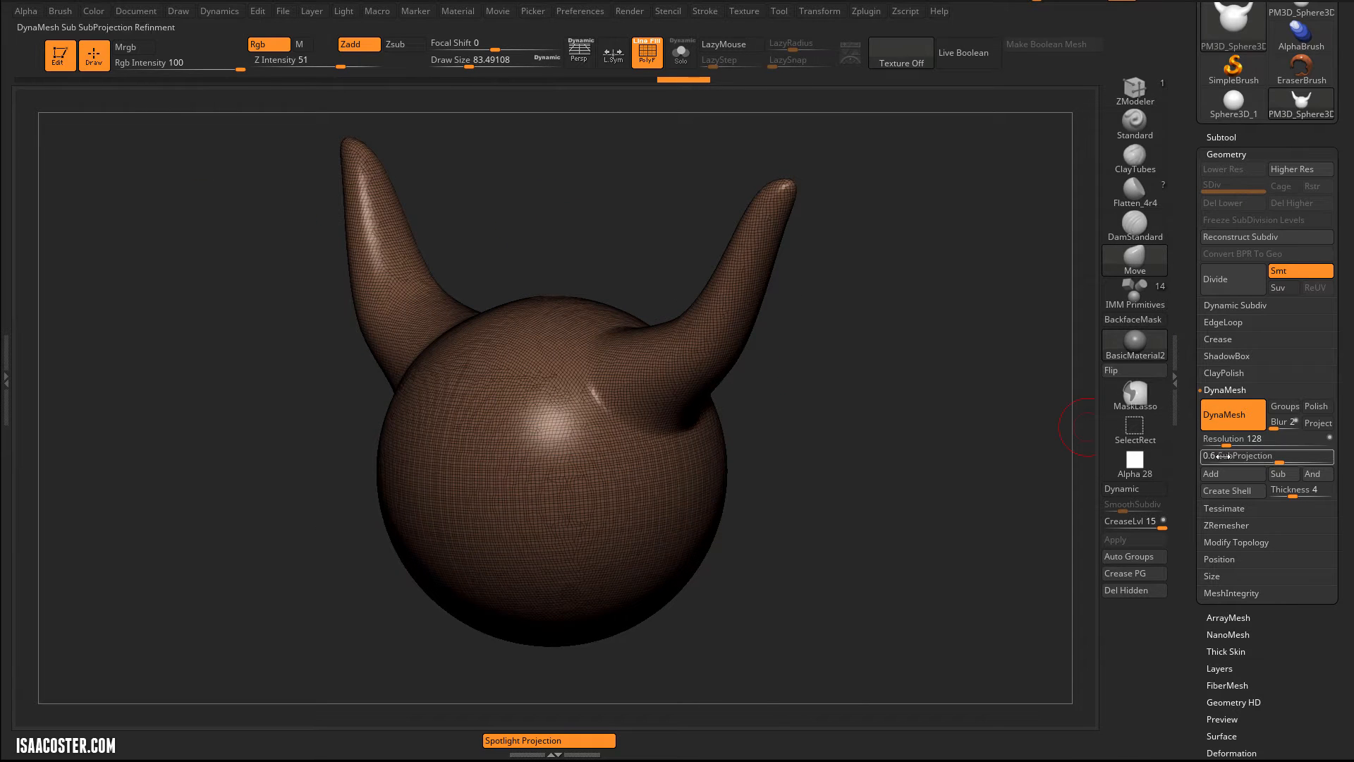
# Step: Undo the DynaMesh remesh and the clearing of the mask
pyautogui.keyDown('alt'); pyautogui.moveTo(905, 469); pyautogui.dragTo(822, 477); pyautogui.keyUp('alt')
pyautogui.hotkey('ctrl', 'z')
pyautogui.hotkey('ctrl', 'z')
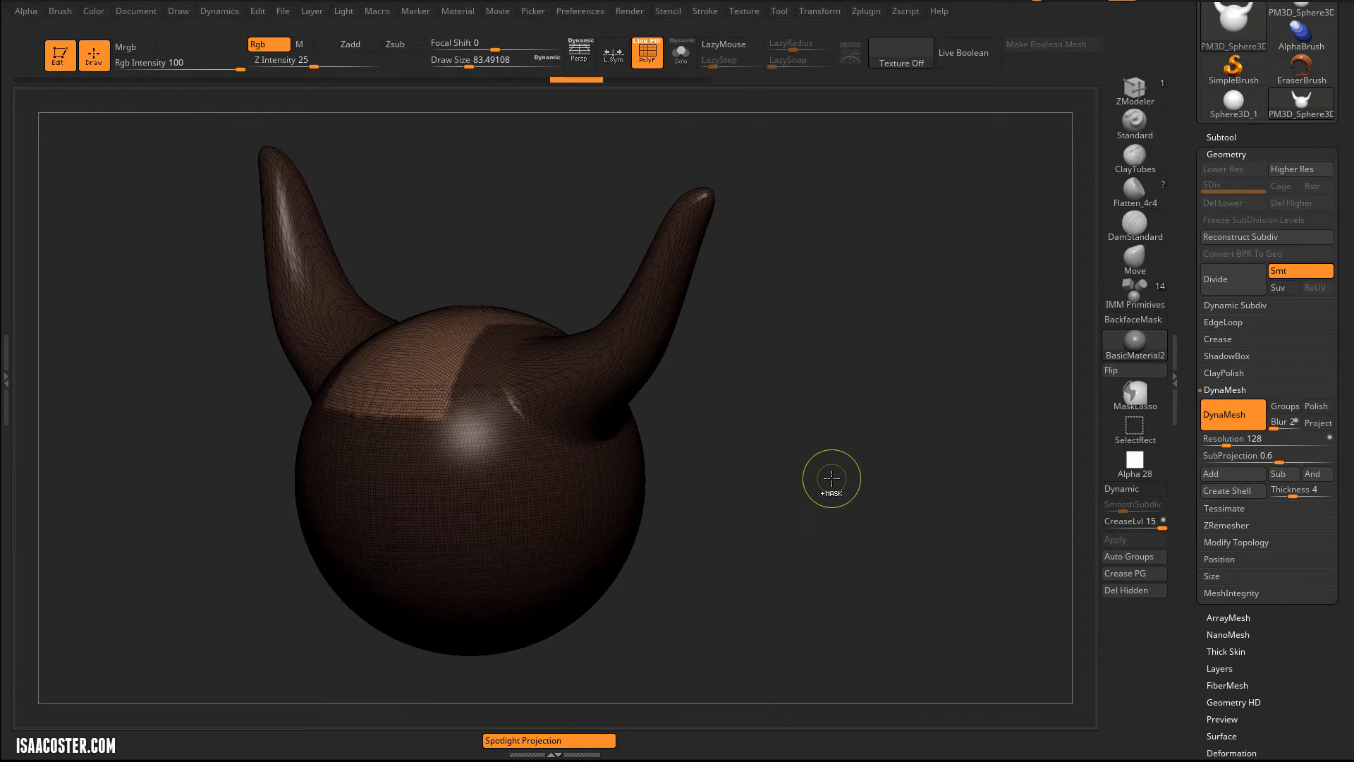
# Step: Undo the remaining mask and horn edits back to the plain sphere
pyautogui.hotkey('ctrl', 'z')
pyautogui.hotkey('ctrl', 'z')
pyautogui.hotkey('ctrl', 'z')
pyautogui.hotkey('ctrl', 'z')
pyautogui.hotkey('ctrl', 'z')
pyautogui.hotkey('ctrl', 'z')
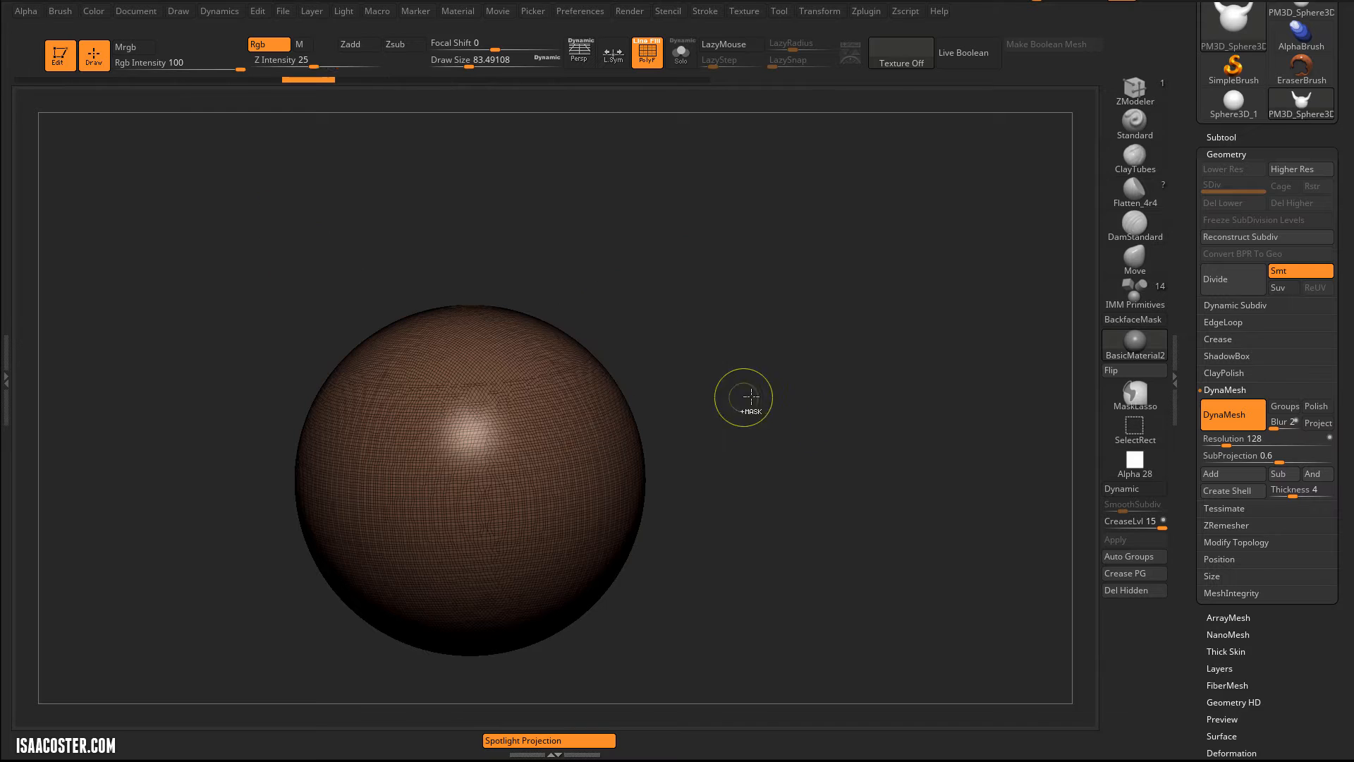
# Step: Examine the plain sphere's wireframe at DynaMesh resolution 128 from several angles
pyautogui.moveTo(751, 396)
pyautogui.mouseDown()
pyautogui.moveTo(732, 456)
pyautogui.moveTo(710, 426)
pyautogui.mouseUp()
pyautogui.keyDown('alt'); pyautogui.moveTo(707, 365); pyautogui.dragTo(713, 447); pyautogui.keyUp('alt')
pyautogui.keyDown('alt'); pyautogui.moveTo(796, 427); pyautogui.dragTo(739, 454); pyautogui.keyUp('alt')
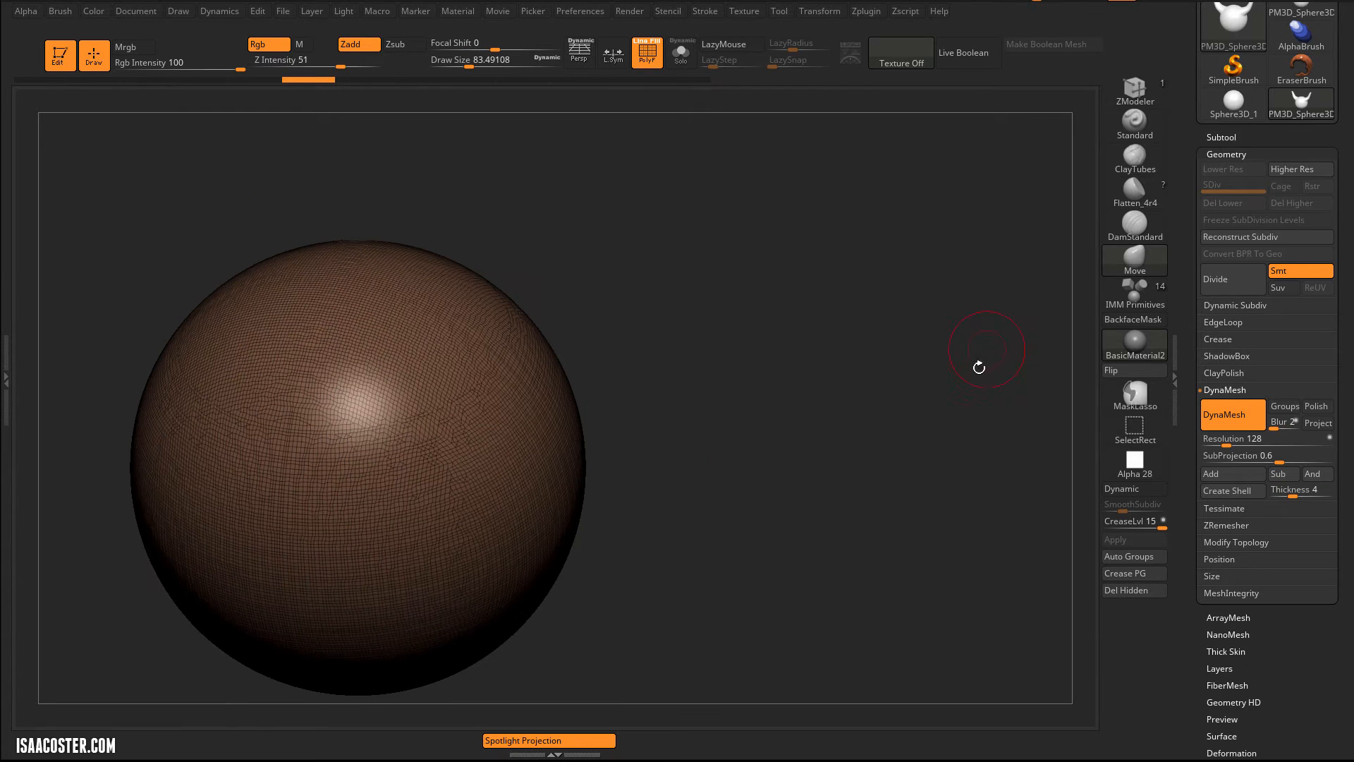
pyautogui.click(1222, 441)
pyautogui.keyDown('shift'); pyautogui.moveTo(750, 336); pyautogui.dragTo(794, 311); pyautogui.keyUp('shift')
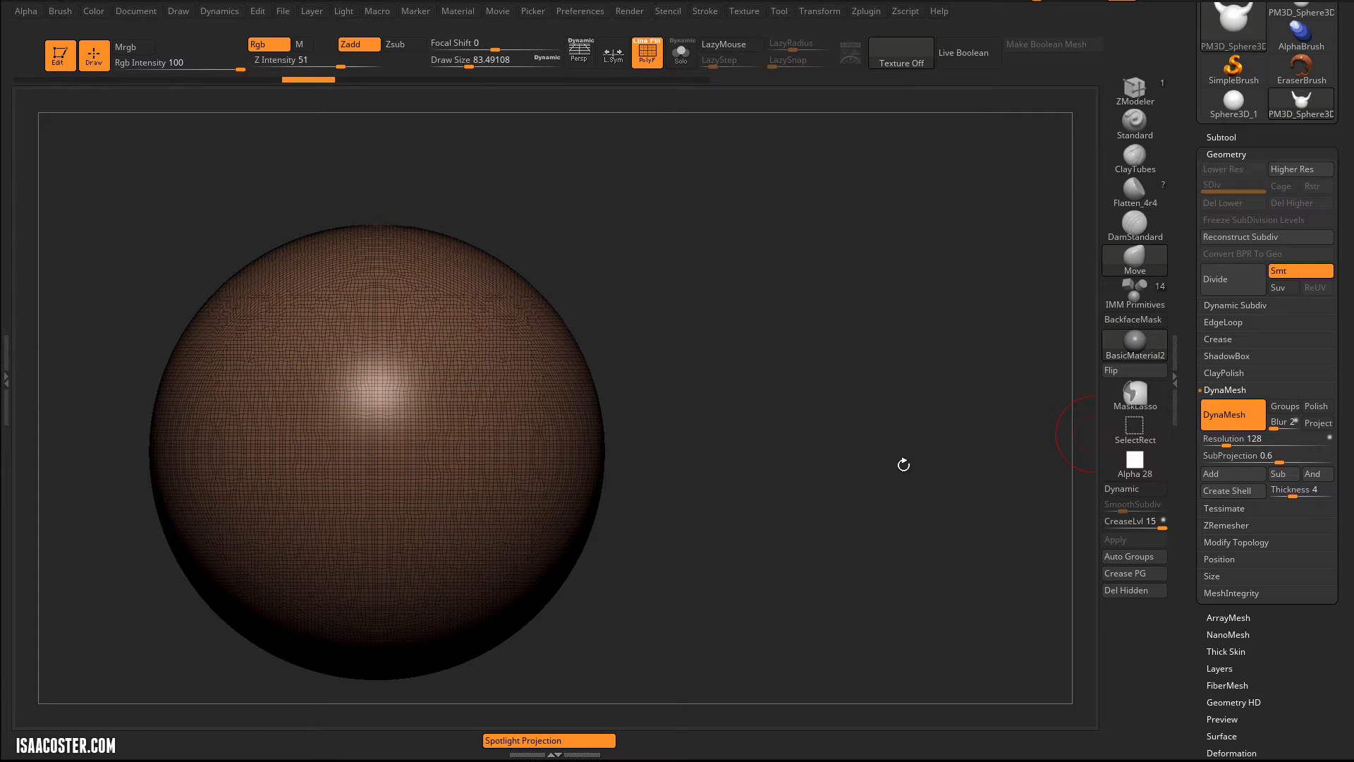
pyautogui.moveTo(713, 341); pyautogui.dragTo(816, 402)
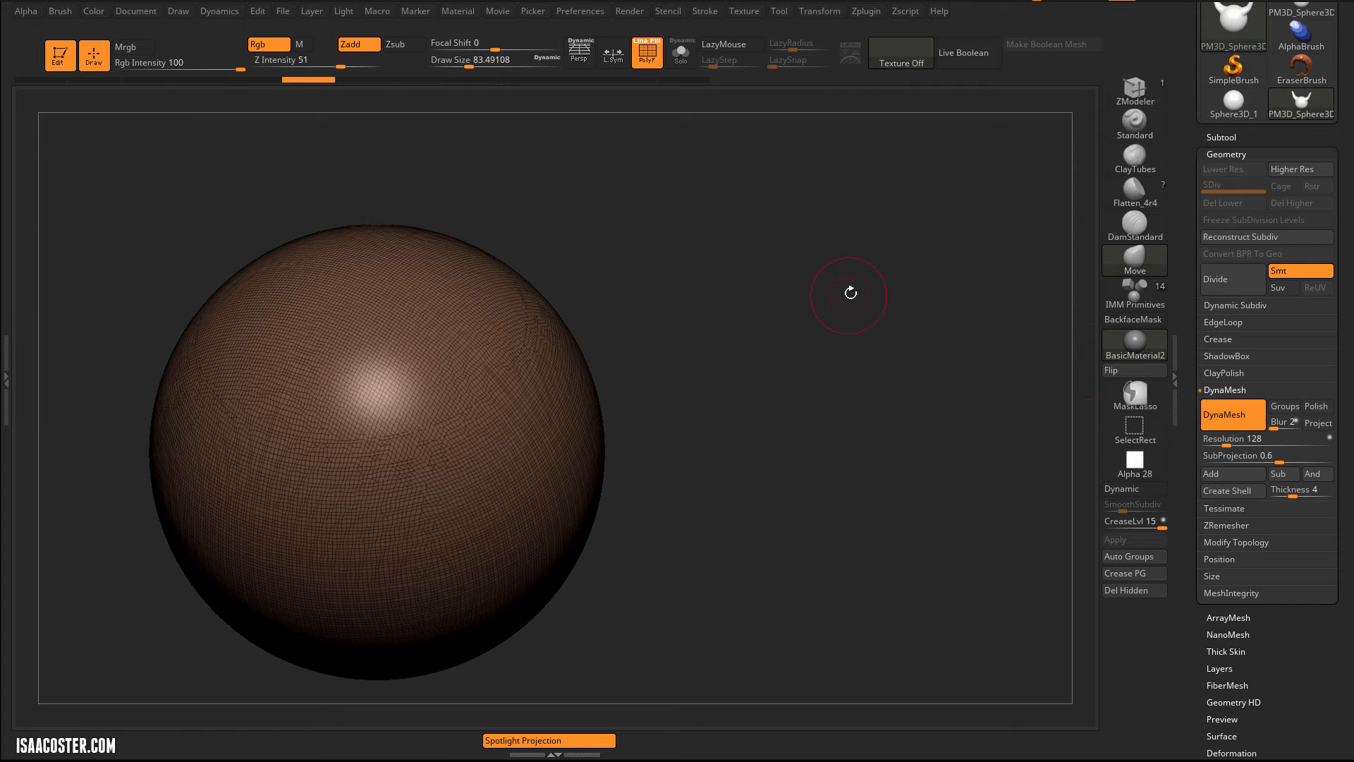
pyautogui.moveTo(851, 293); pyautogui.dragTo(840, 233)
# Step: Duplicate the sphere subtool and move the copy along the X axis until it sits beside the original
pyautogui.press('w')
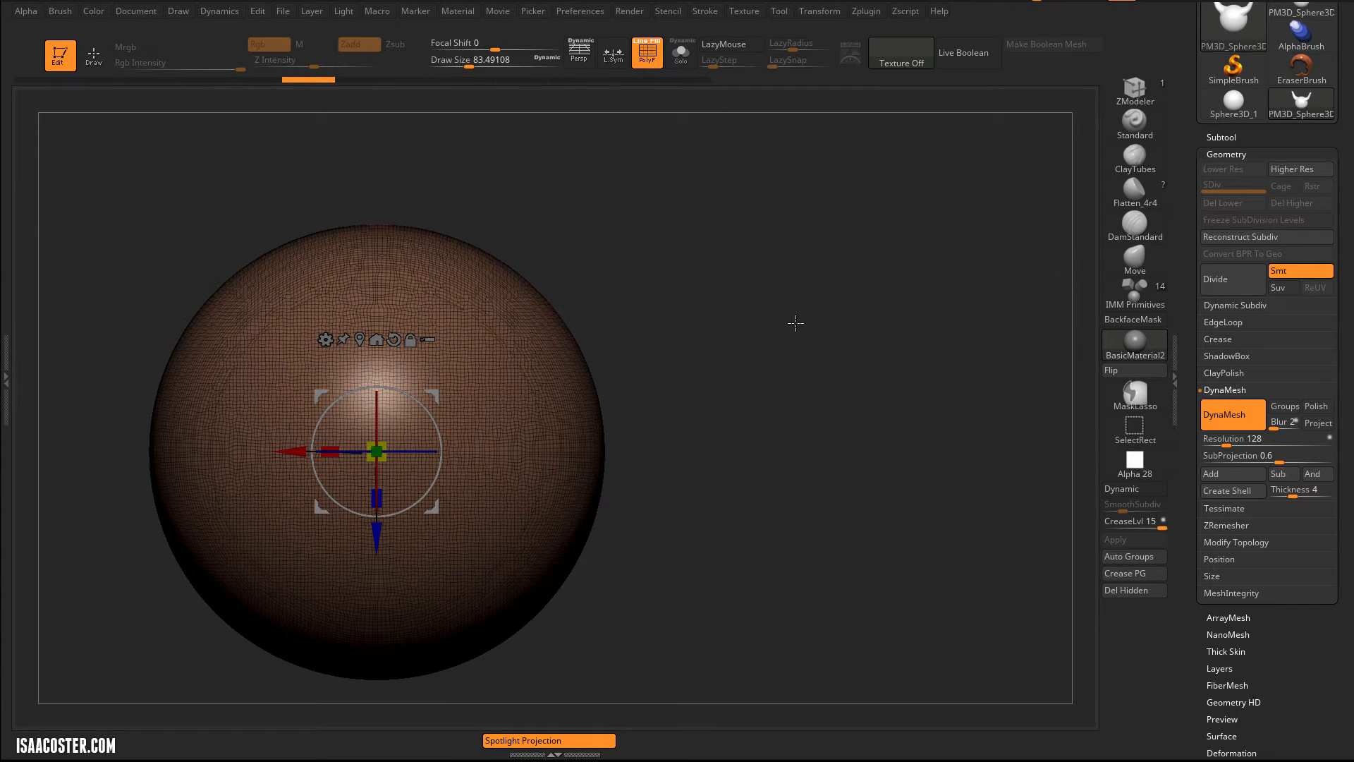
pyautogui.click(1221, 137)
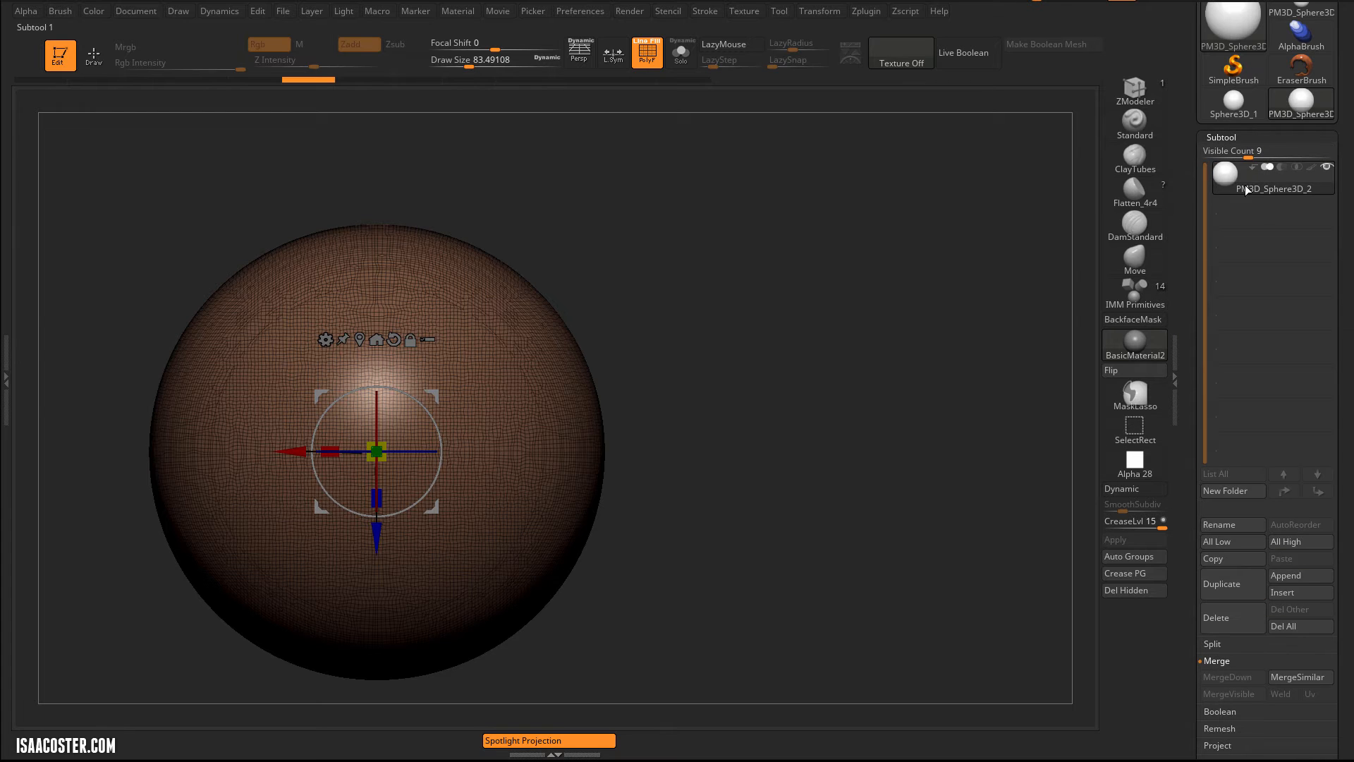
pyautogui.click(1227, 584)
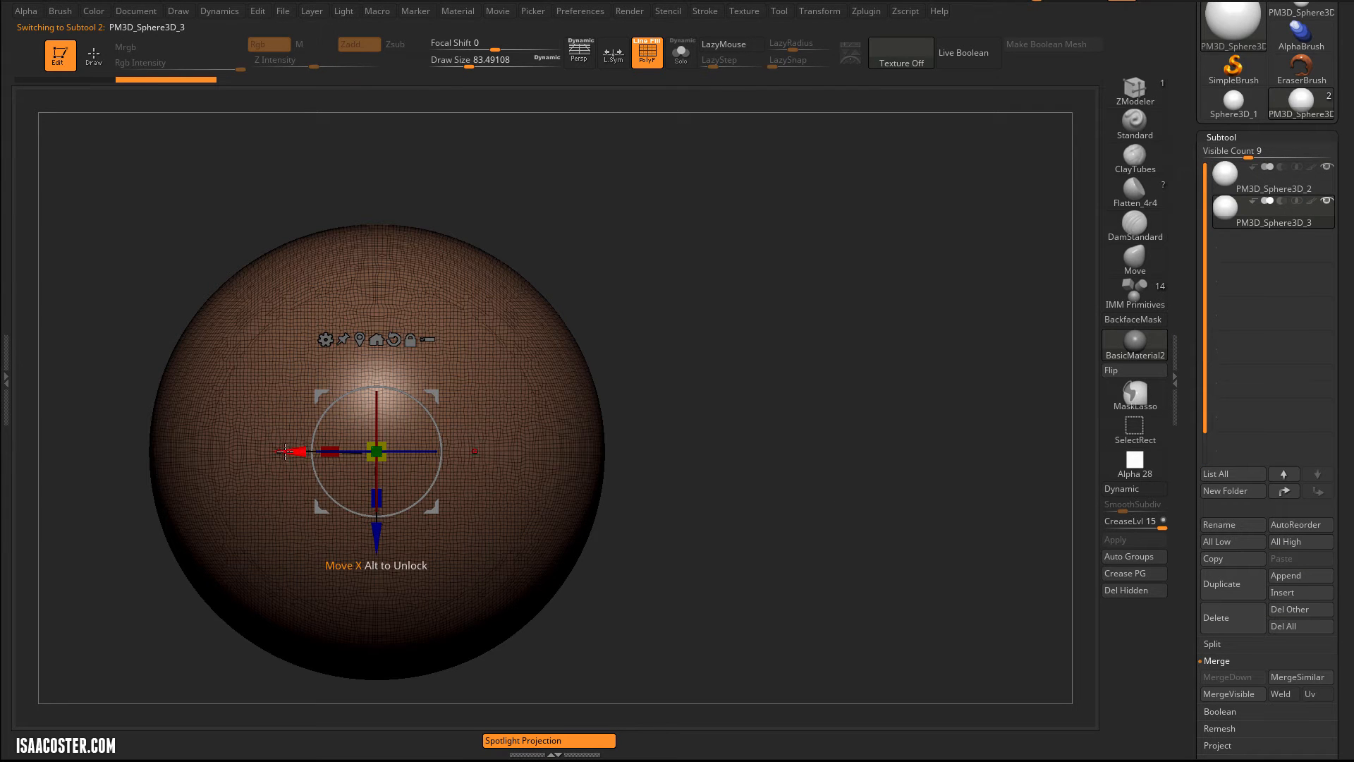
pyautogui.moveTo(583, 498); pyautogui.dragTo(576, 381)
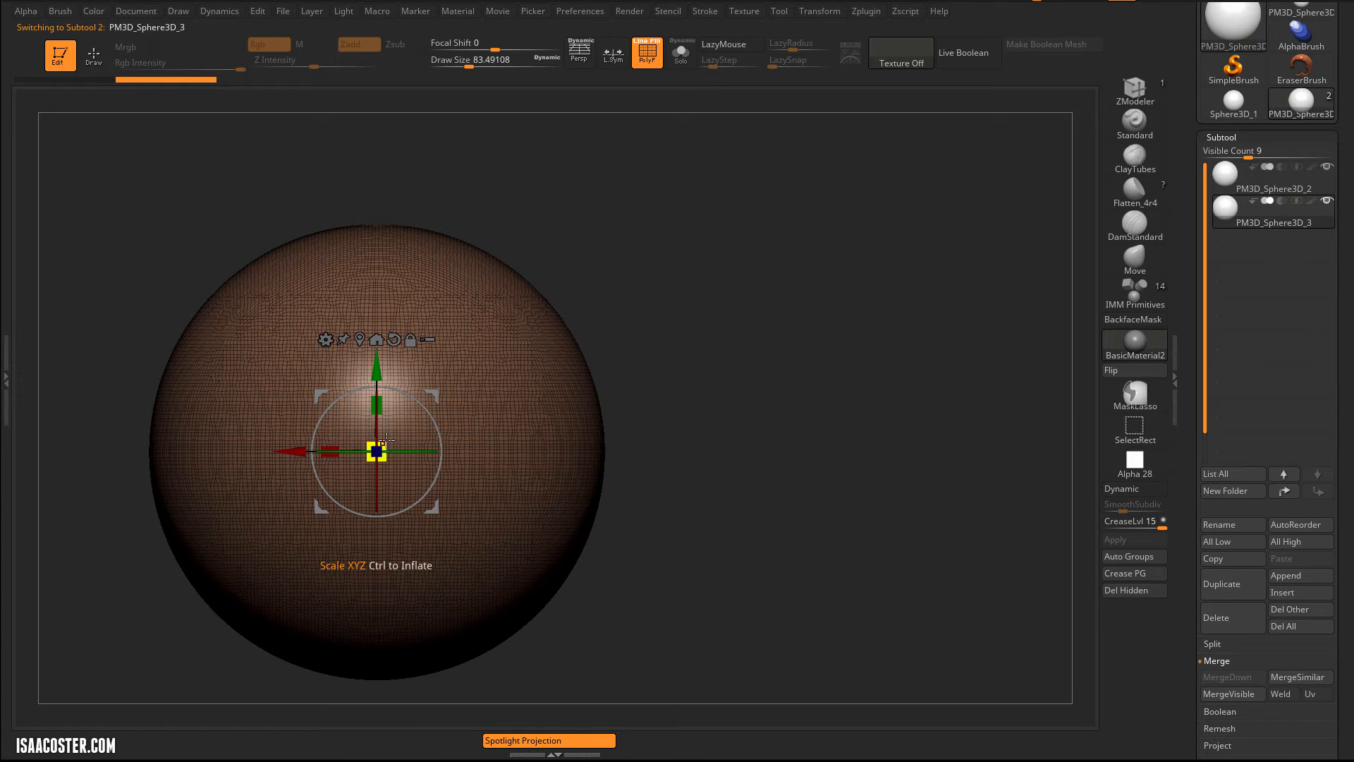
pyautogui.moveTo(305, 452); pyautogui.dragTo(850, 449)
pyautogui.keyDown('alt'); pyautogui.moveTo(682, 151); pyautogui.dragTo(657, 270); pyautogui.keyUp('alt')
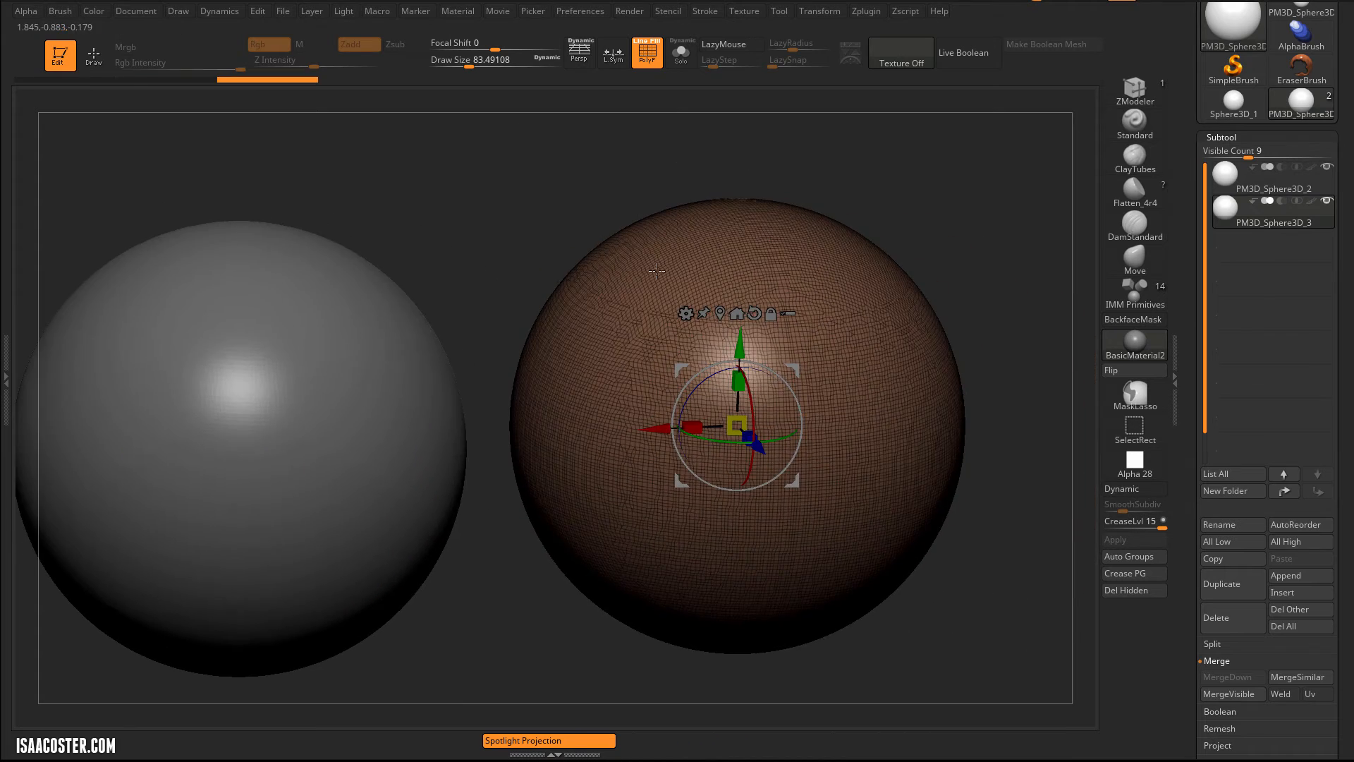
# Step: Set the duplicated sphere's DynaMesh resolution to 64 and remesh it
pyautogui.moveTo(1194, 300); pyautogui.dragTo(1195, 385)
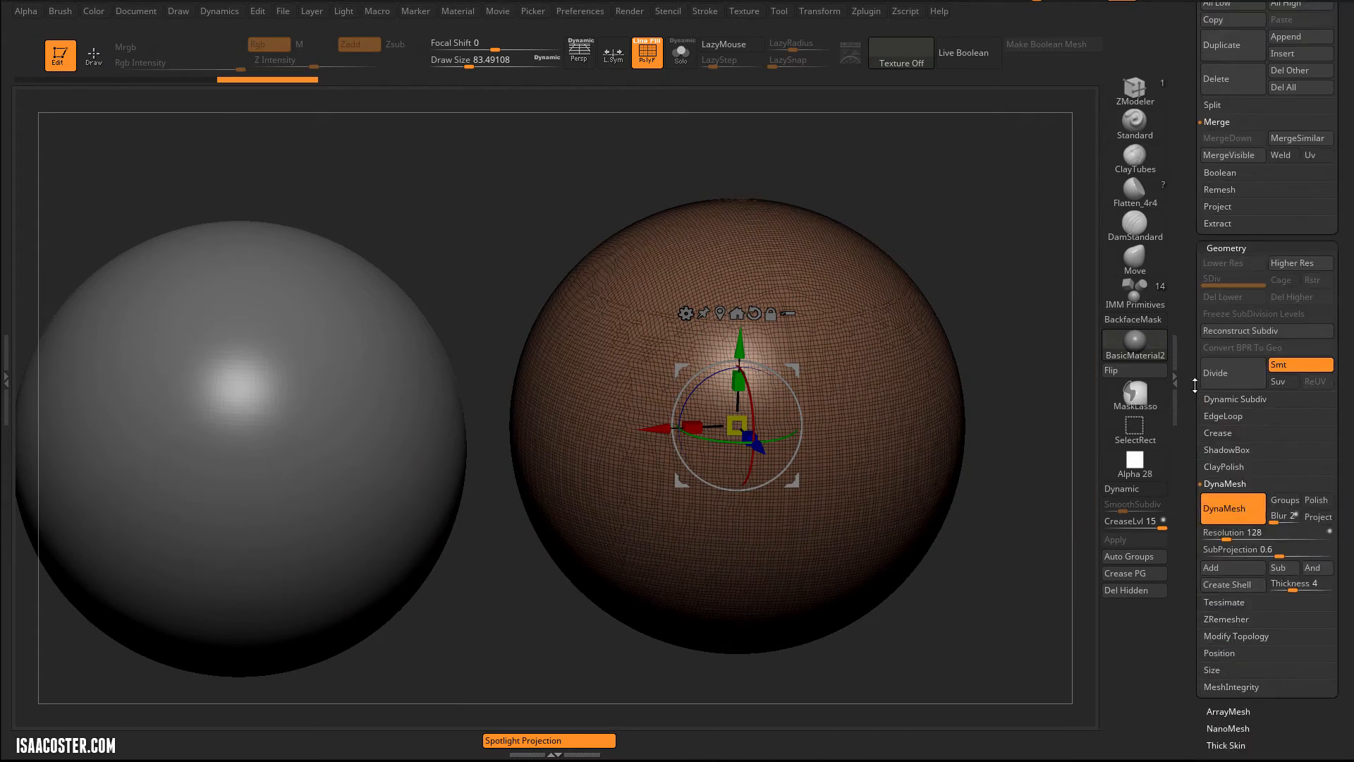
pyautogui.click(1223, 534)
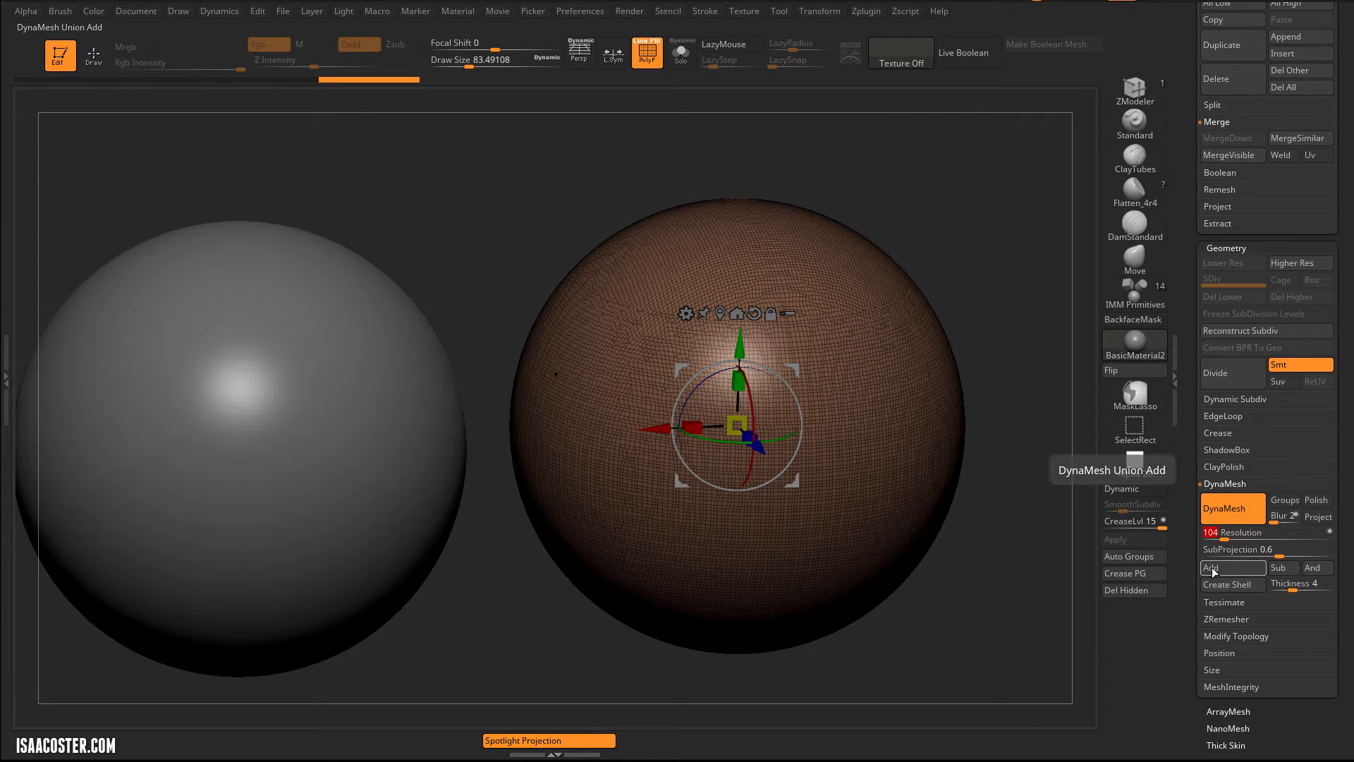
pyautogui.write('64')
pyautogui.press('Return')
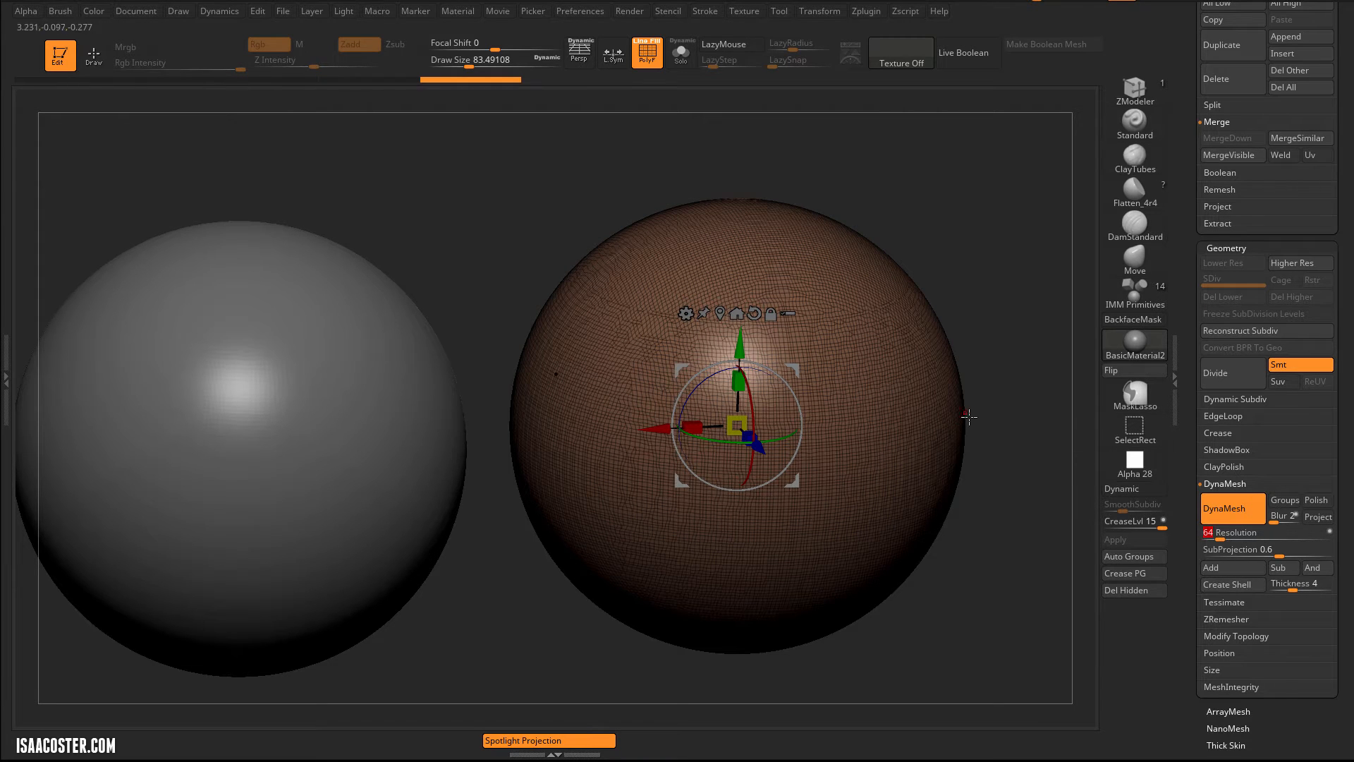
pyautogui.press('q')
pyautogui.keyDown('ctrl'); pyautogui.moveTo(964, 290); pyautogui.dragTo(986, 390); pyautogui.keyUp('ctrl')
pyautogui.moveTo(1022, 509); pyautogui.dragTo(993, 526)
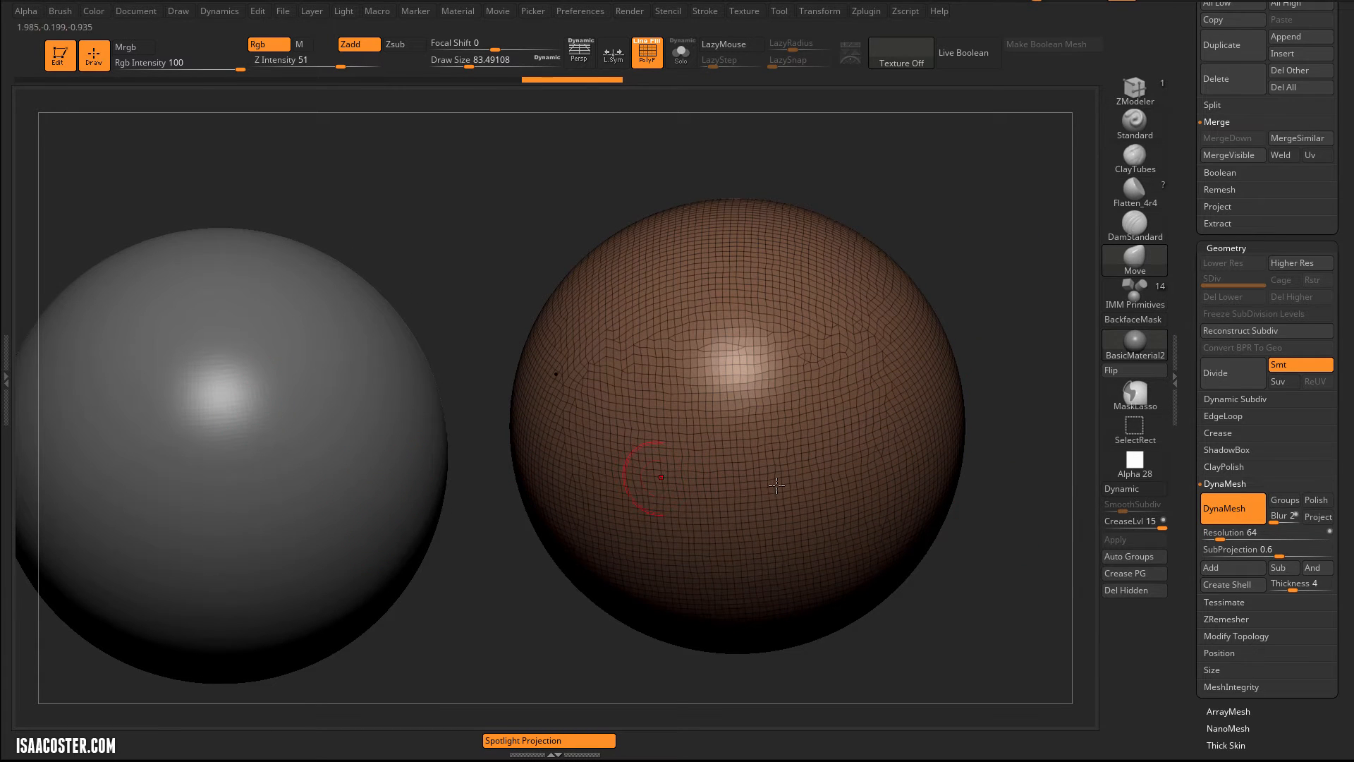
# Step: Render both spheres with their wireframes to compare the polygon density
pyautogui.moveTo(477, 329); pyautogui.dragTo(529, 367)
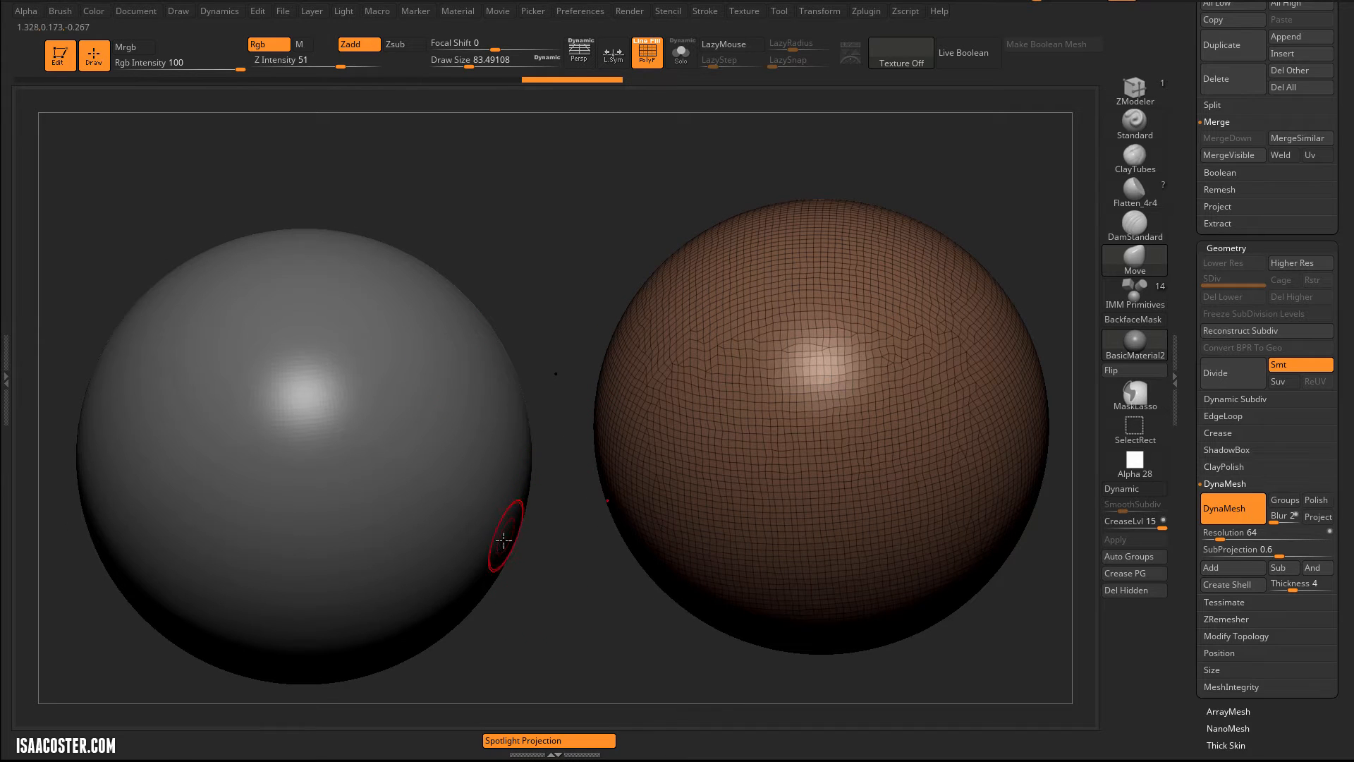
pyautogui.hotkey('shift', 'r')
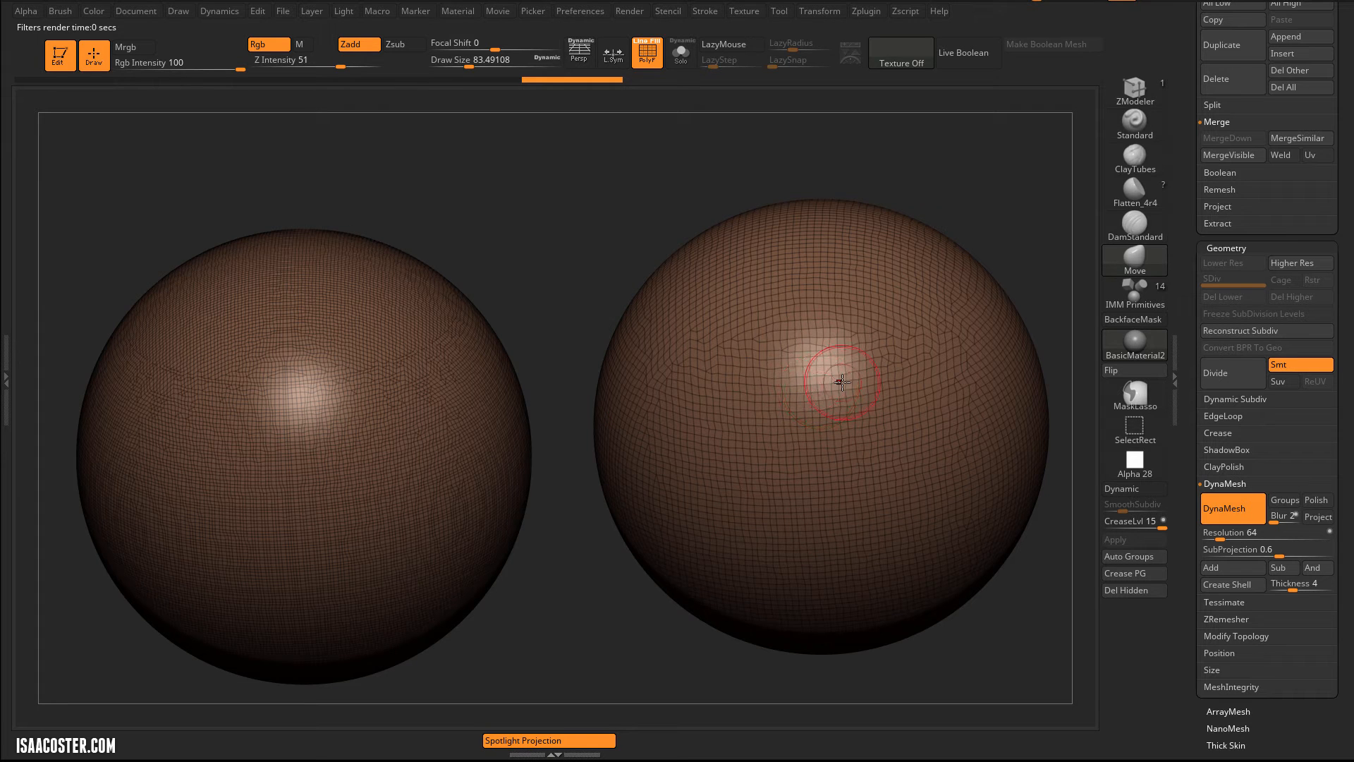
pyautogui.click(562, 190)
pyautogui.keyDown('alt'); pyautogui.moveTo(562, 190); pyautogui.dragTo(524, 189); pyautogui.keyUp('alt')
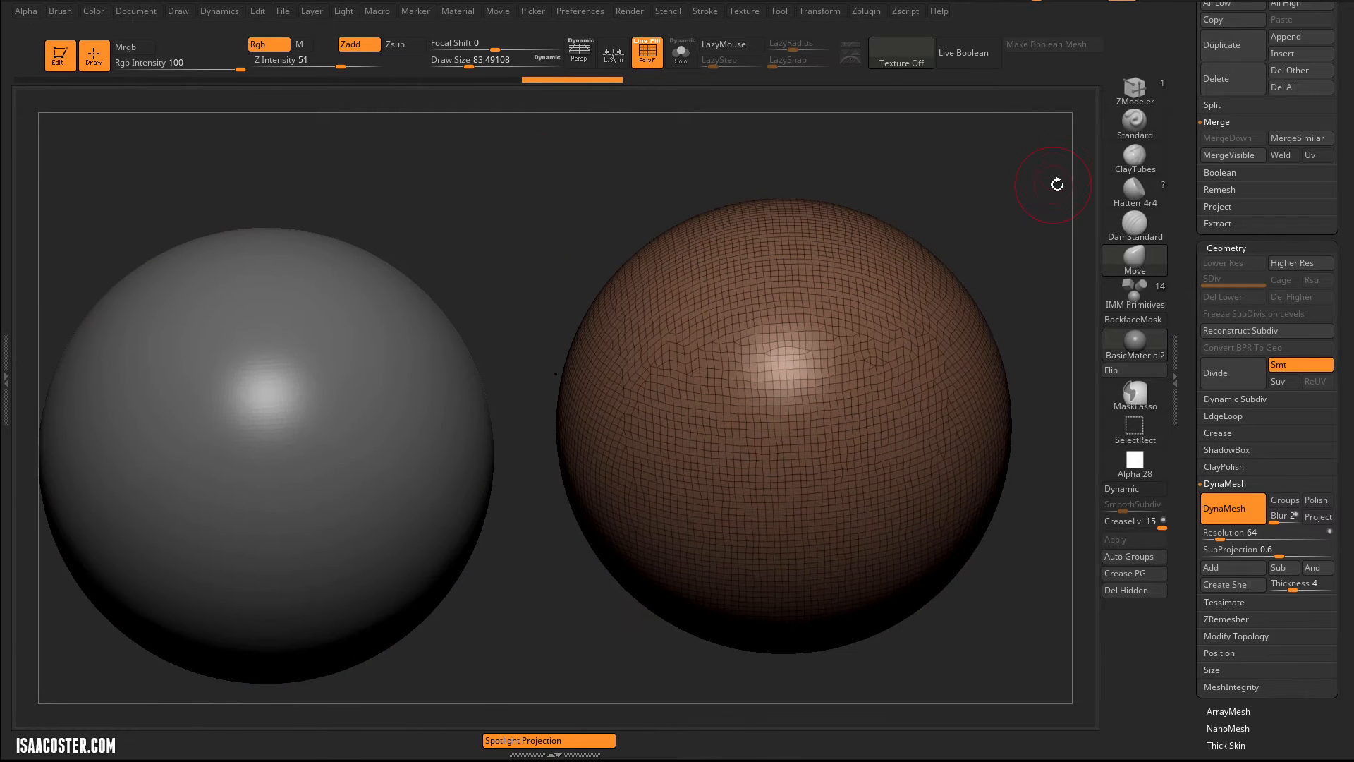
# Step: Duplicate the low-resolution sphere and move the new copy beside it as a third sphere
pyautogui.moveTo(1189, 186); pyautogui.dragTo(1206, 305)
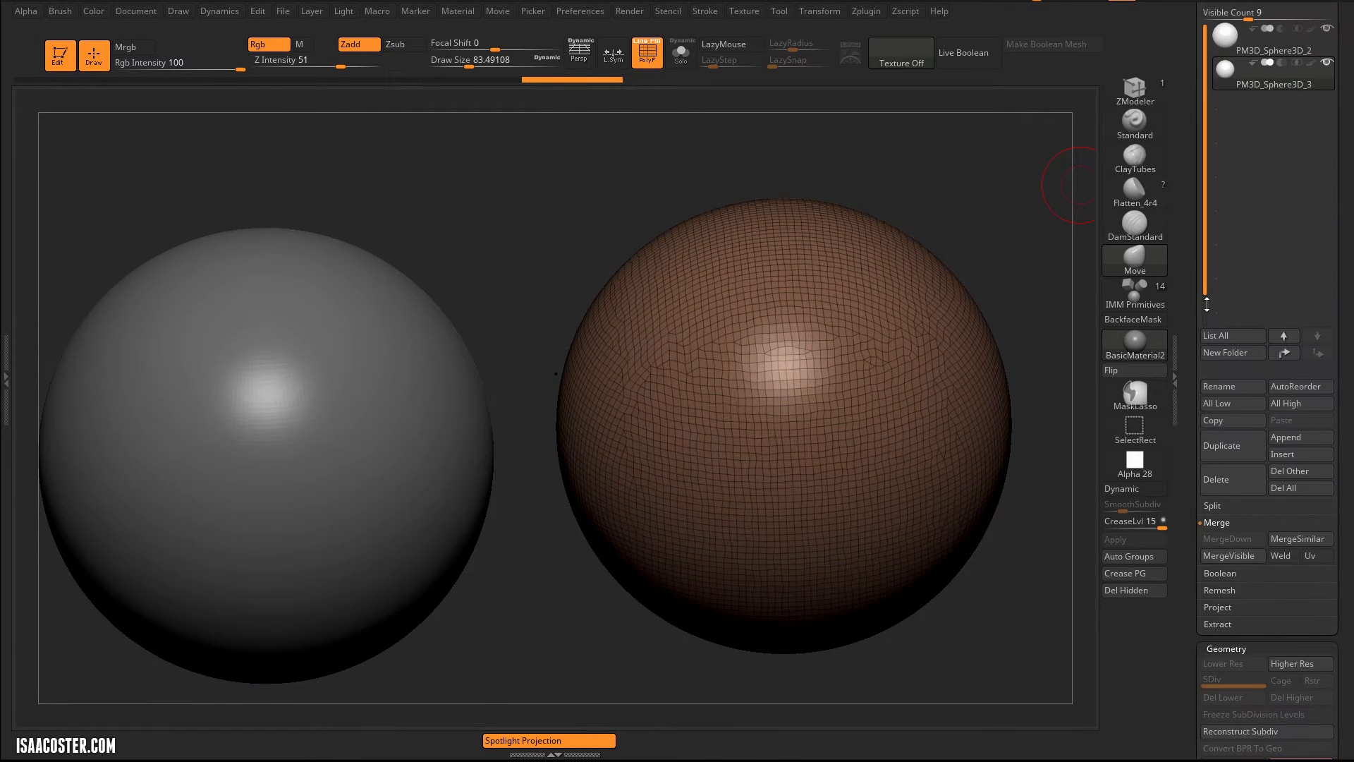
pyautogui.click(1236, 460)
pyautogui.press('w')
pyautogui.keyDown('alt'); pyautogui.moveTo(988, 203); pyautogui.dragTo(378, 191); pyautogui.keyUp('alt')
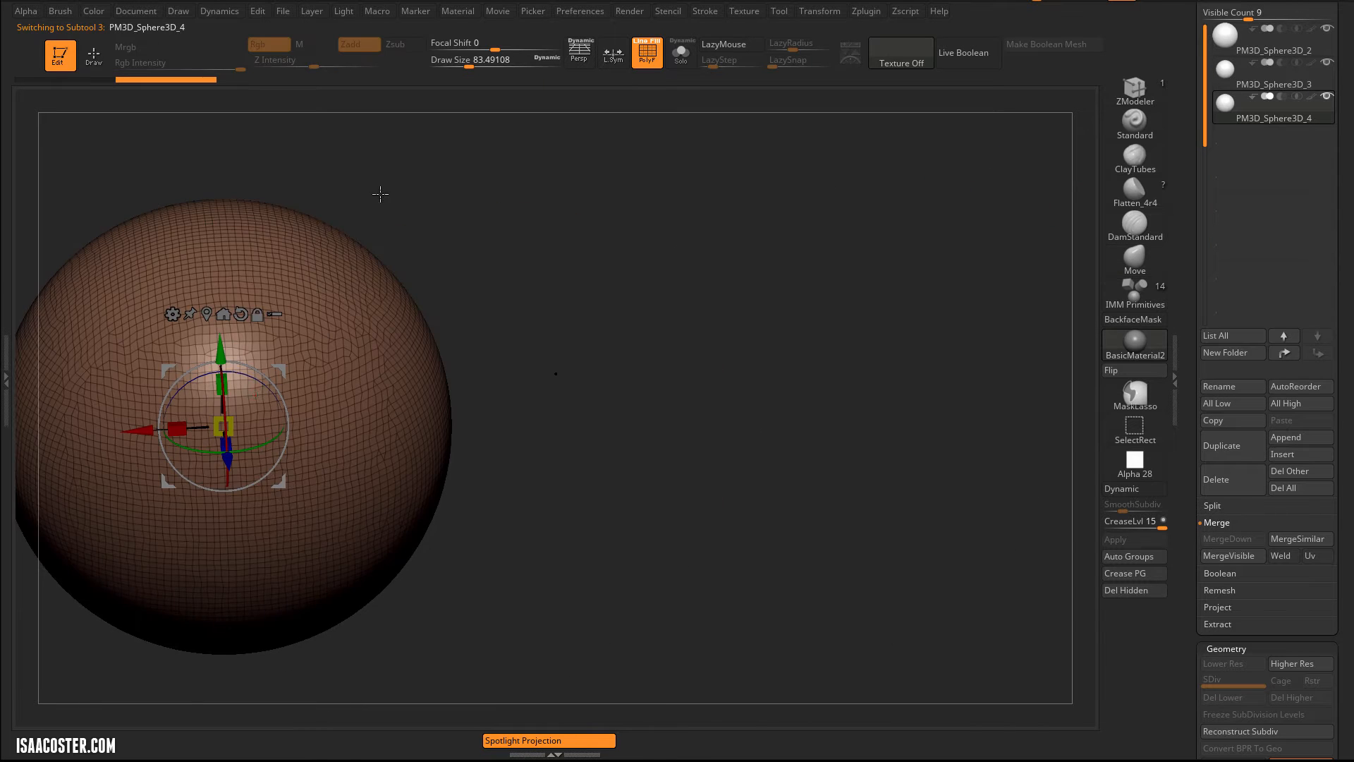
pyautogui.moveTo(243, 431); pyautogui.dragTo(730, 402)
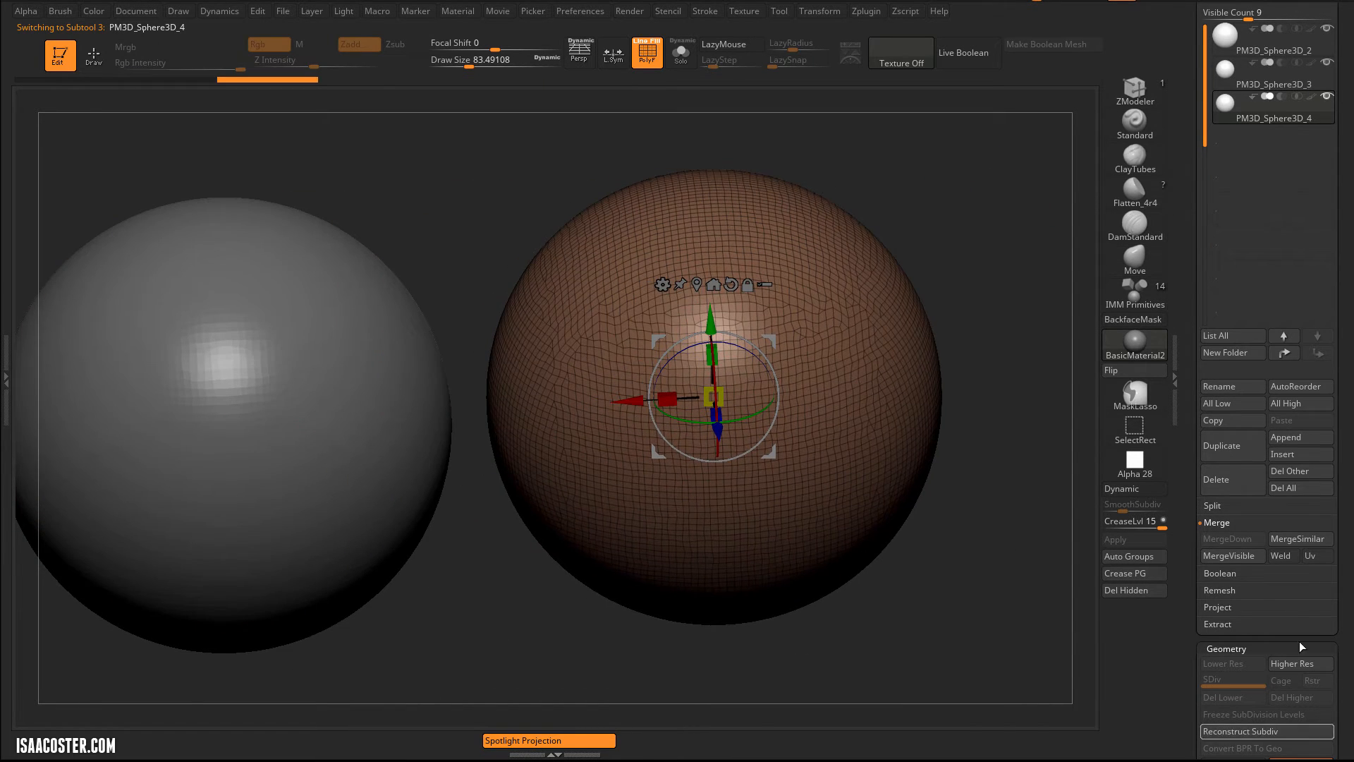
# Step: Set the third sphere's DynaMesh resolution to 256 and remesh it
pyautogui.moveTo(1190, 558); pyautogui.dragTo(1202, 446)
pyautogui.click(1225, 469)
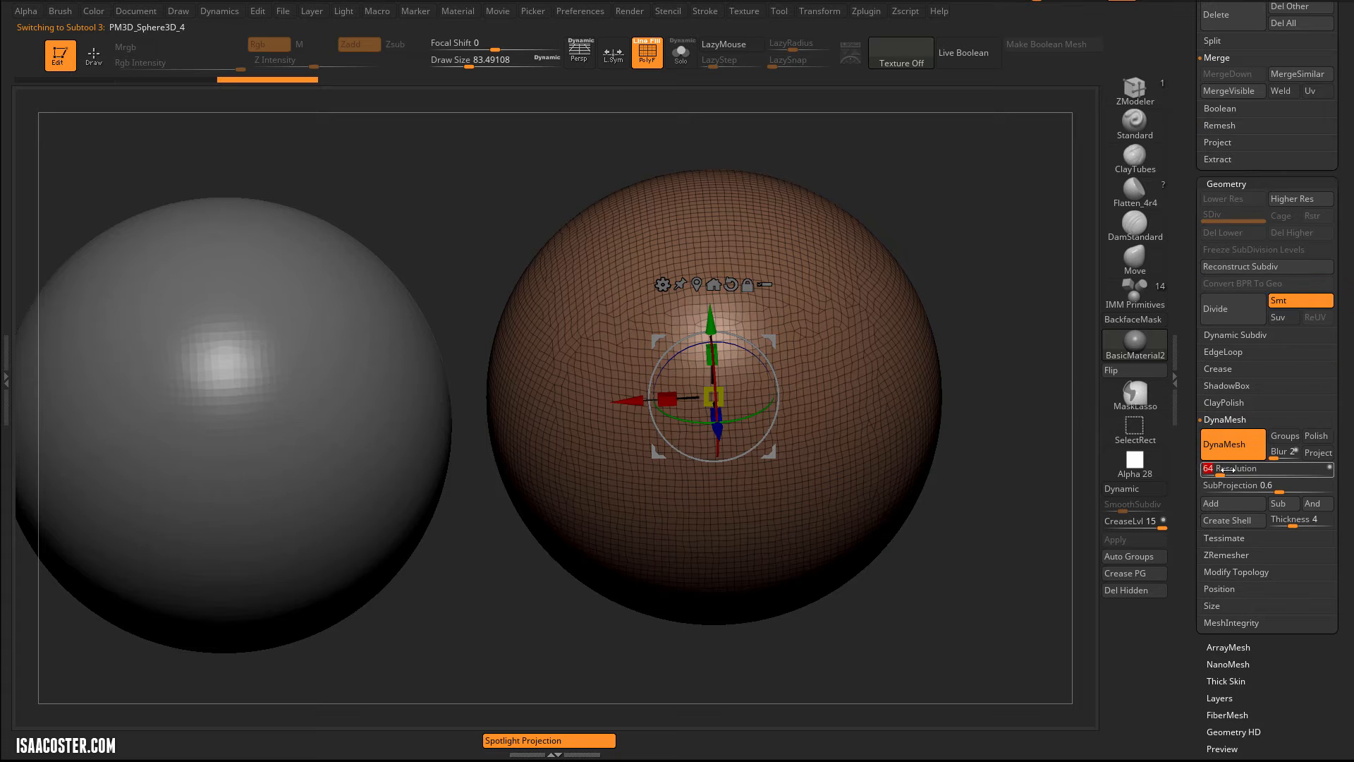
pyautogui.write('256')
pyautogui.press('Return')
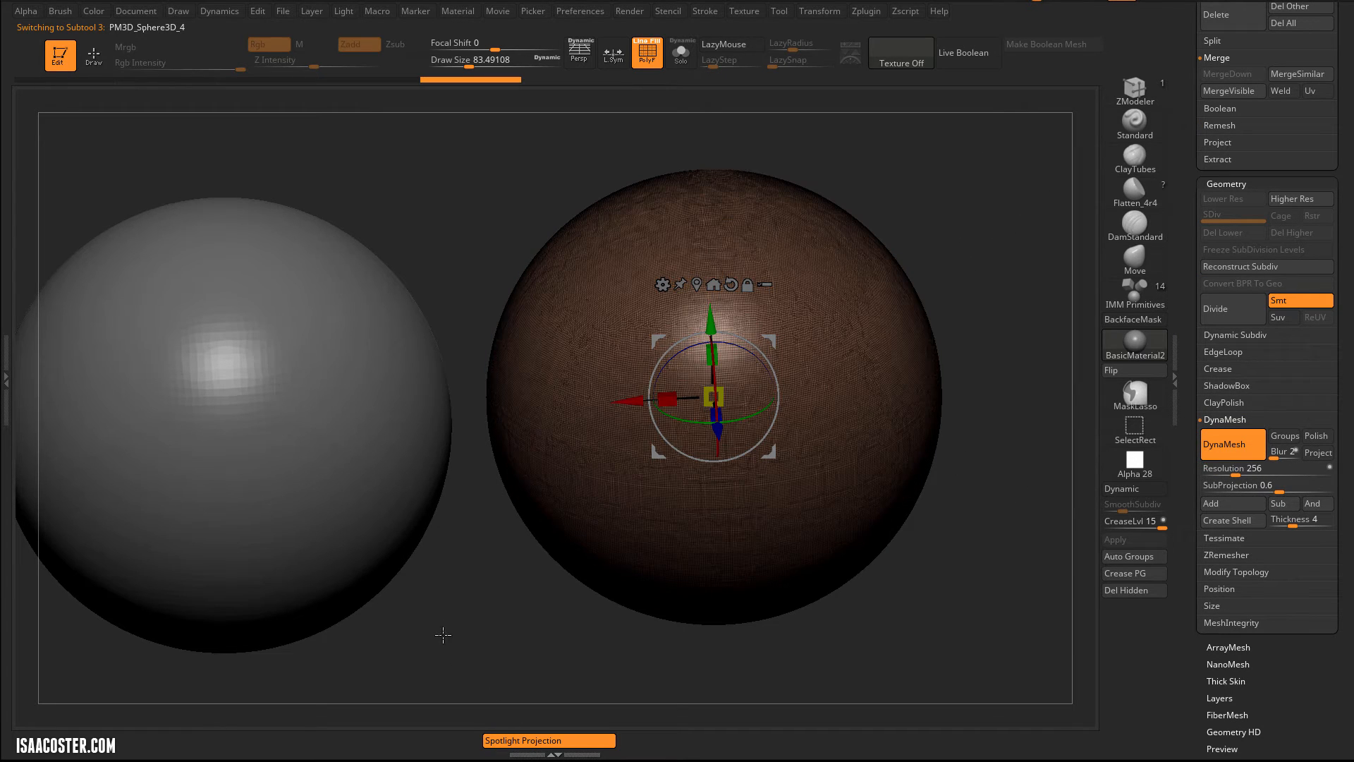
# Step: Render the row of three spheres and toggle the wireframe display to compare their polygon density and surface smoothness
pyautogui.keyDown('alt'); pyautogui.moveTo(455, 631); pyautogui.dragTo(569, 634); pyautogui.keyUp('alt')
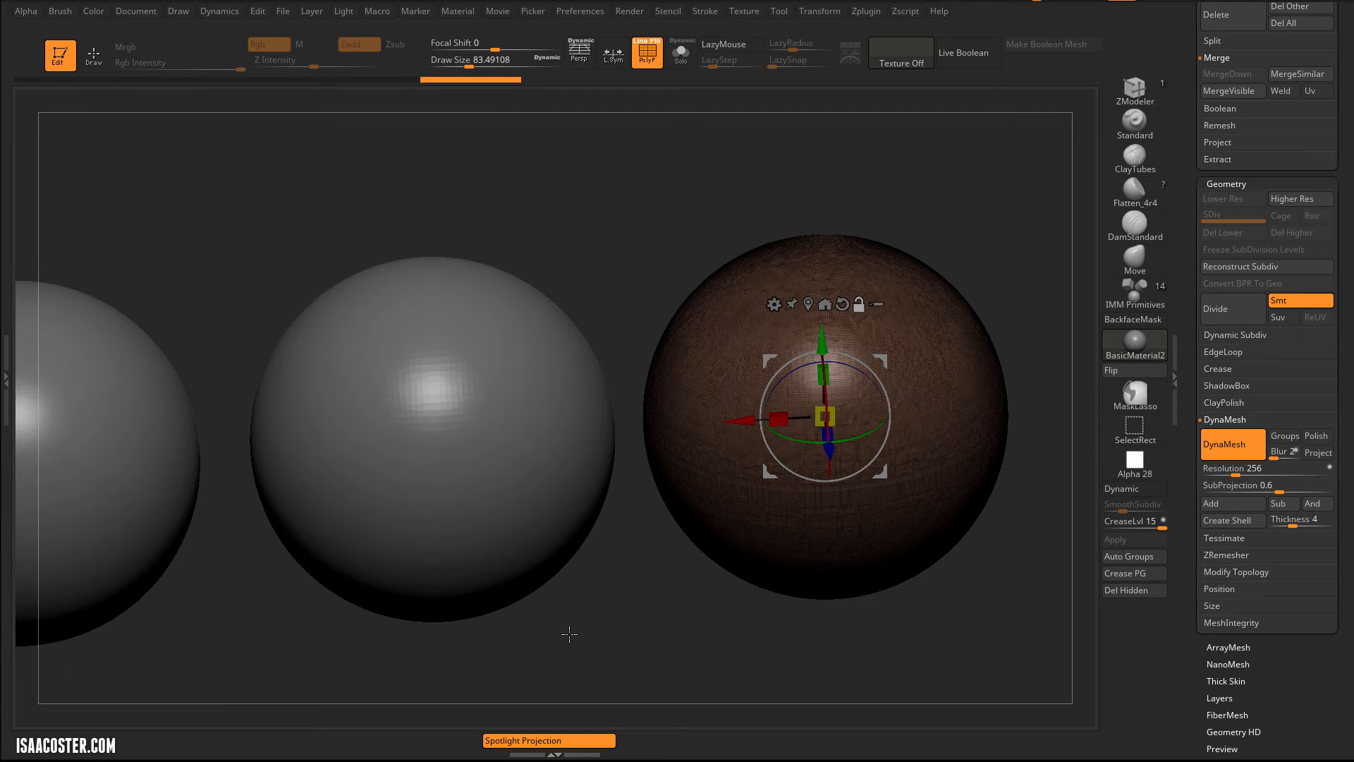
pyautogui.hotkey('shift', 'r')
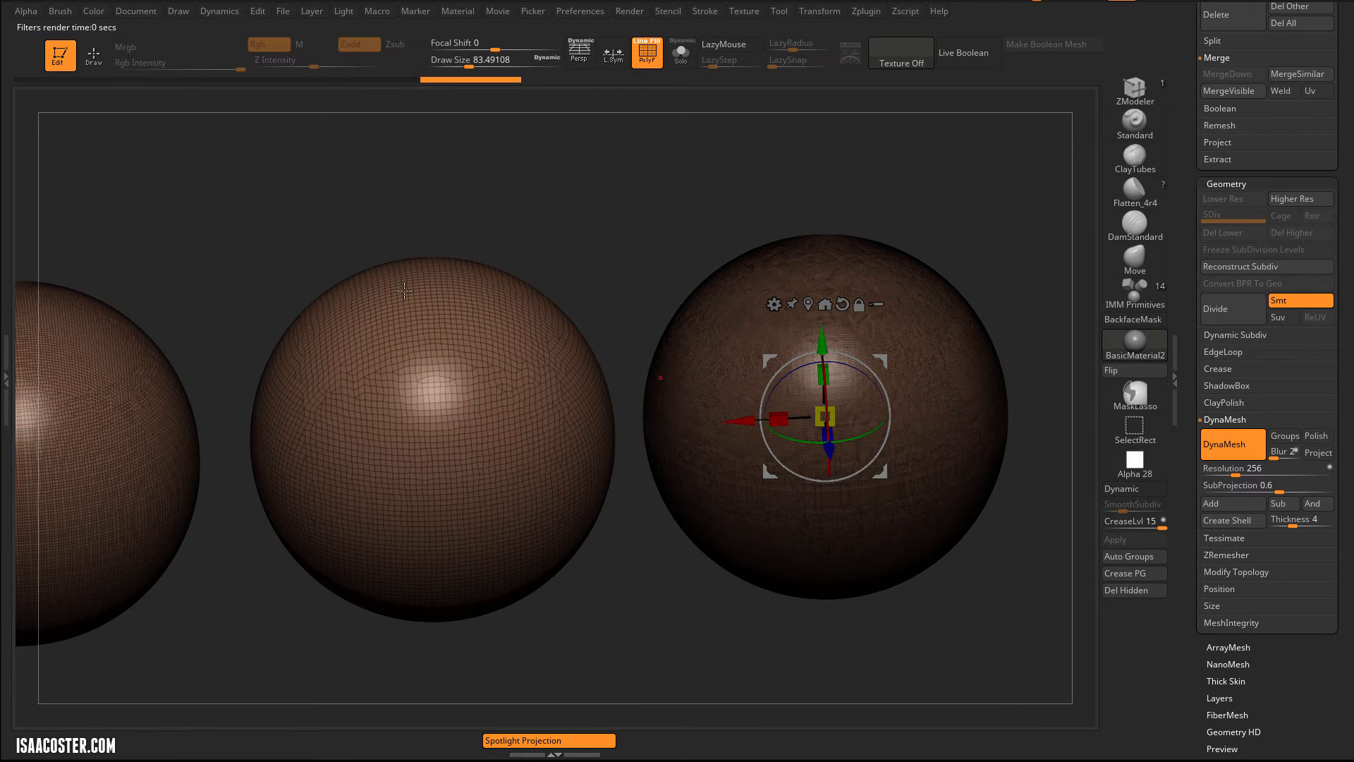
pyautogui.keyDown('alt'); pyautogui.moveTo(381, 235); pyautogui.dragTo(496, 240); pyautogui.keyUp('alt')
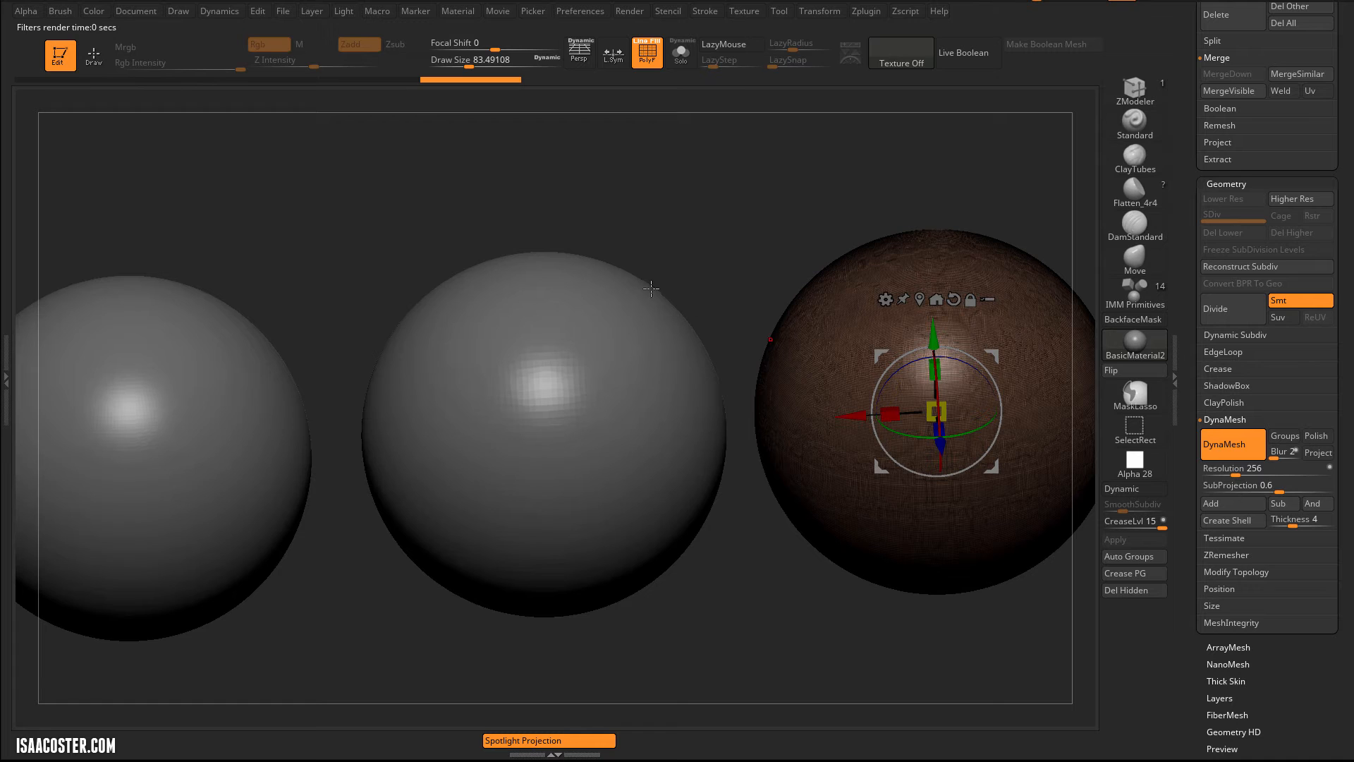
pyautogui.hotkey('shift', 'f')
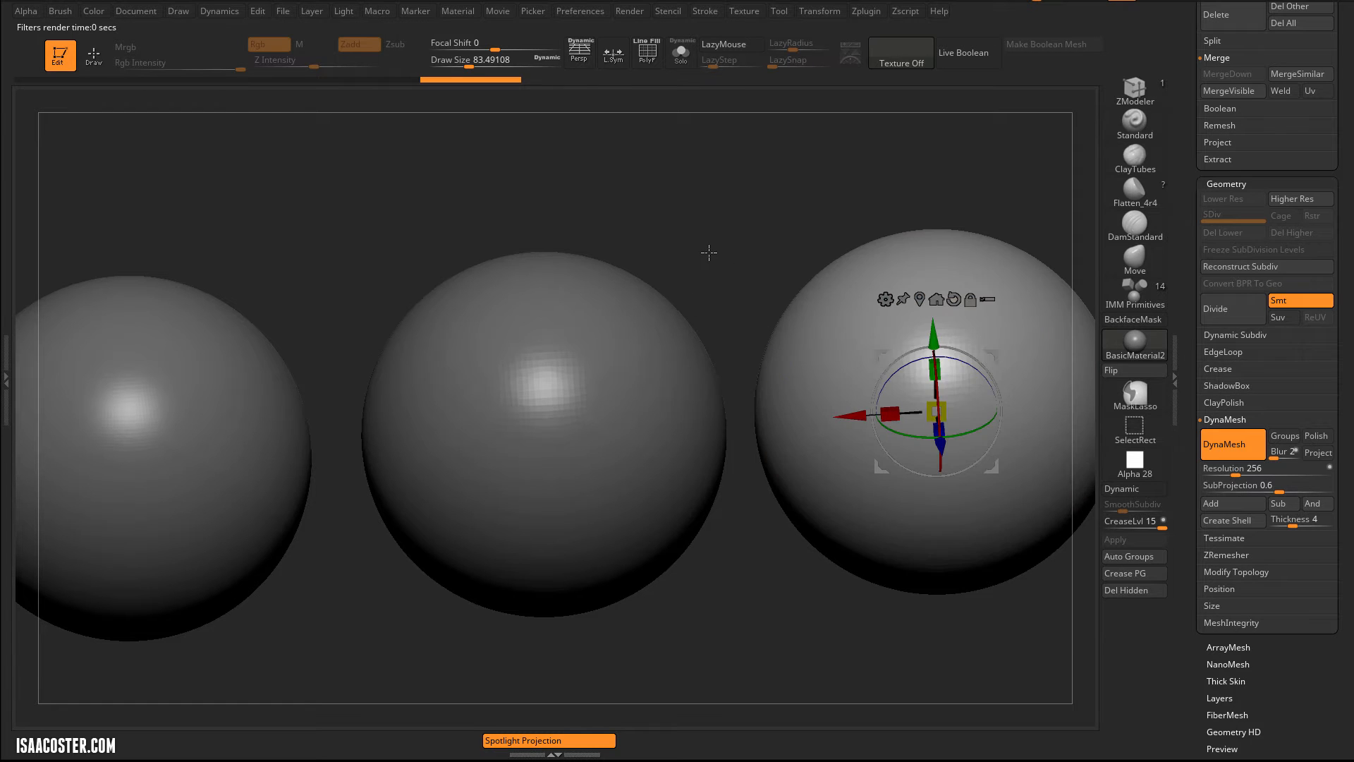
pyautogui.hotkey('shift', 'f')
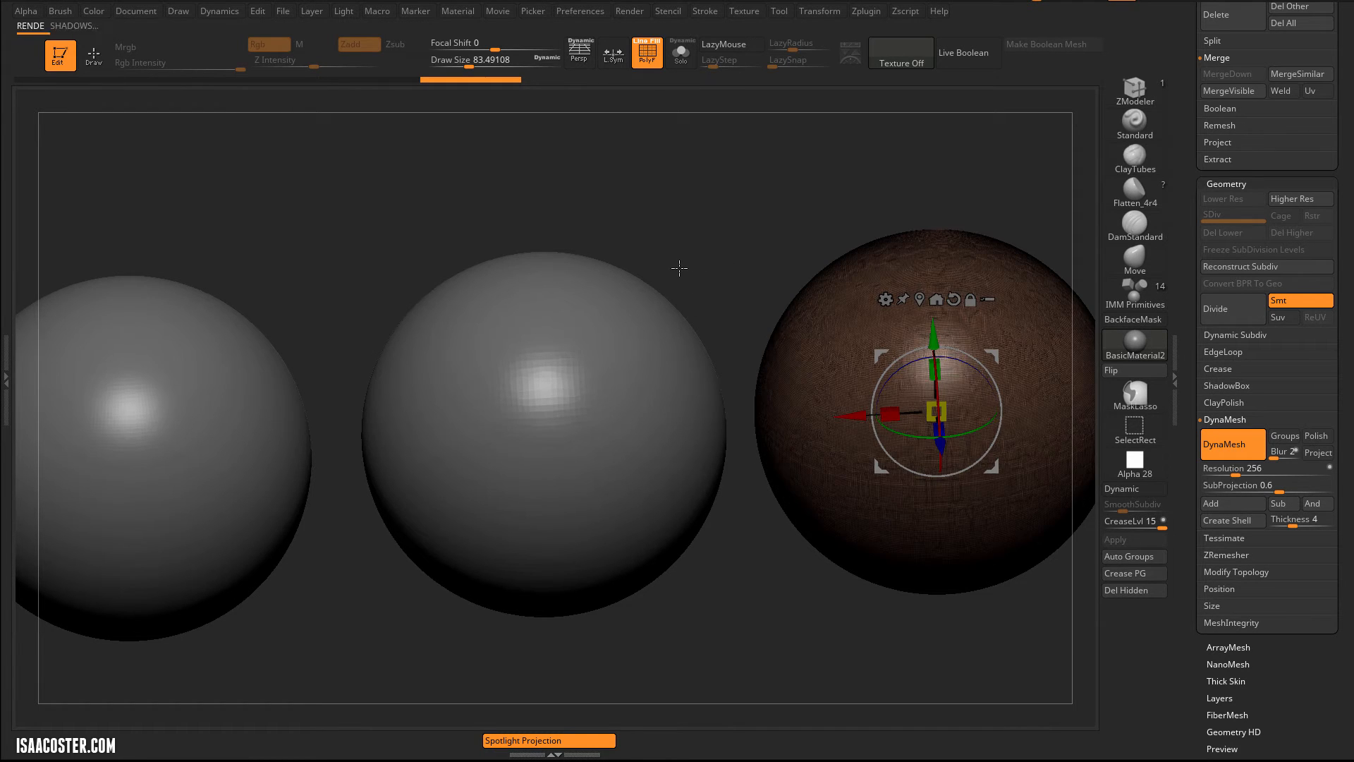
pyautogui.hotkey('shift', 'r')
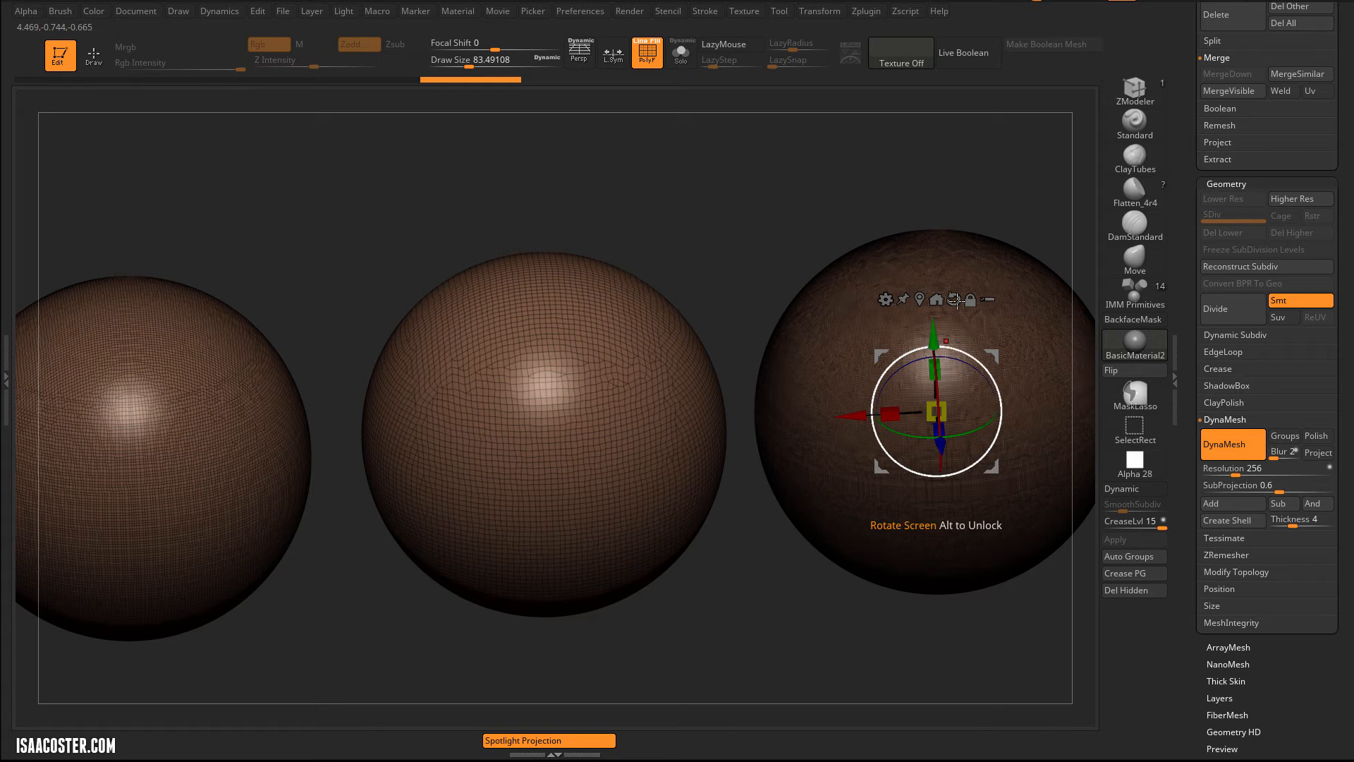
pyautogui.hotkey('shift', 'f')
pyautogui.keyDown('alt'); pyautogui.moveTo(750, 187); pyautogui.dragTo(394, 197); pyautogui.keyUp('alt')
pyautogui.hotkey('shift', 'f')
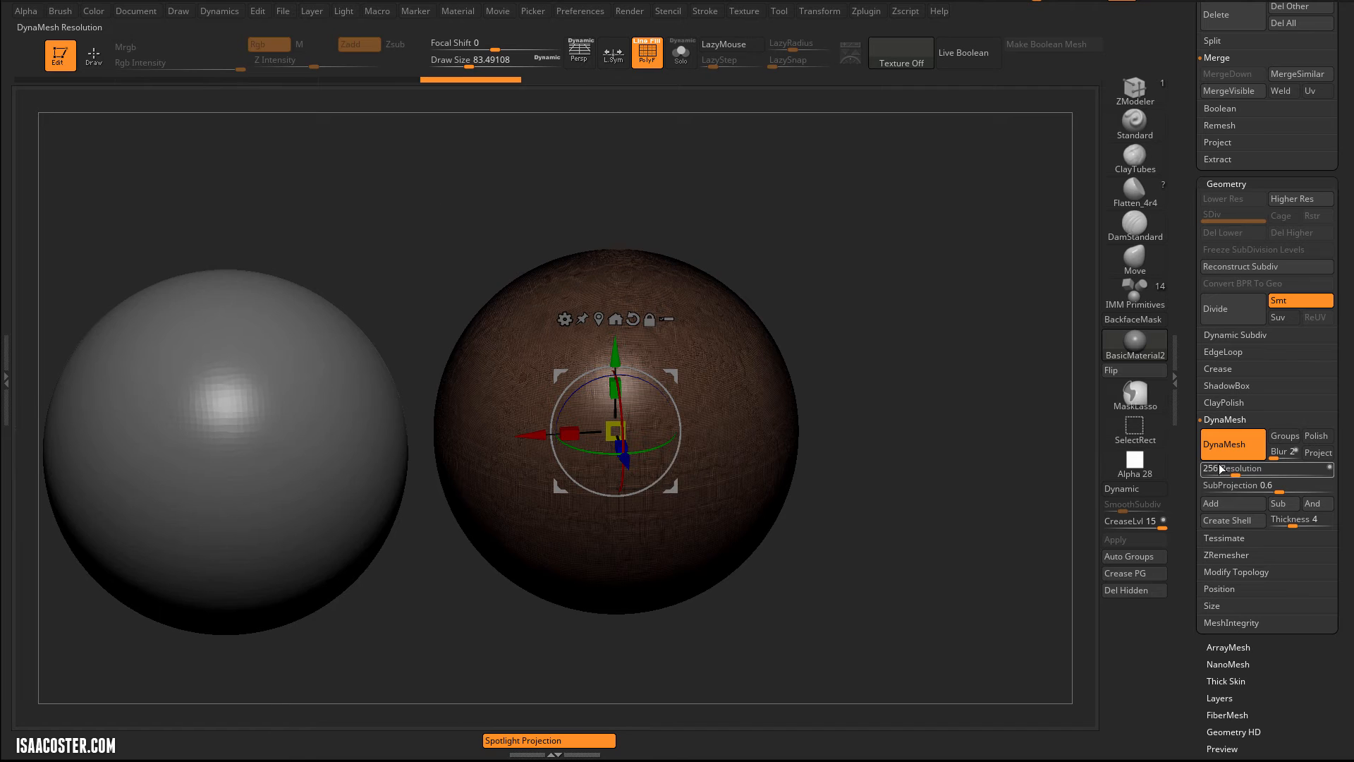
# Step: Raise the third sphere's DynaMesh resolution to 784 and inspect its surface up close with and without the wireframe
pyautogui.moveTo(1248, 468); pyautogui.dragTo(1297, 463)
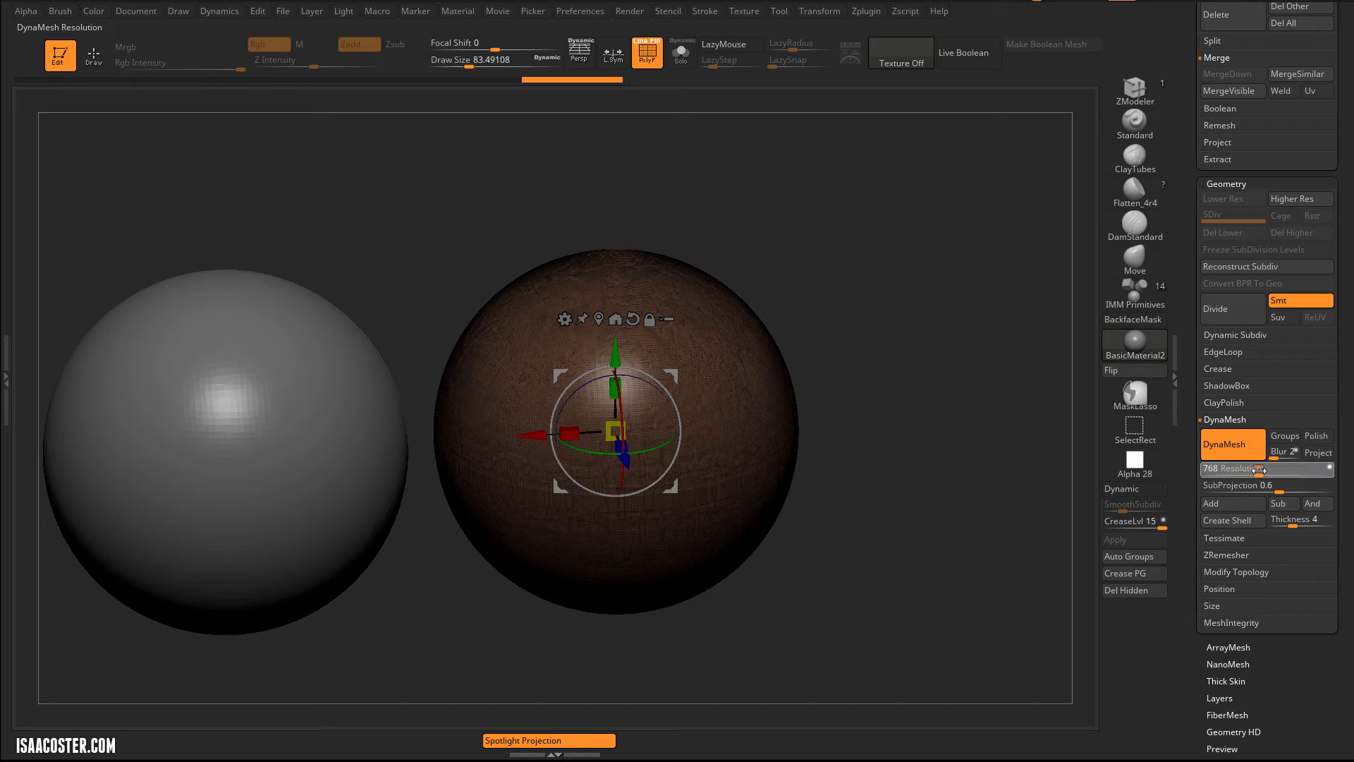
pyautogui.moveTo(1259, 469); pyautogui.dragTo(1261, 469)
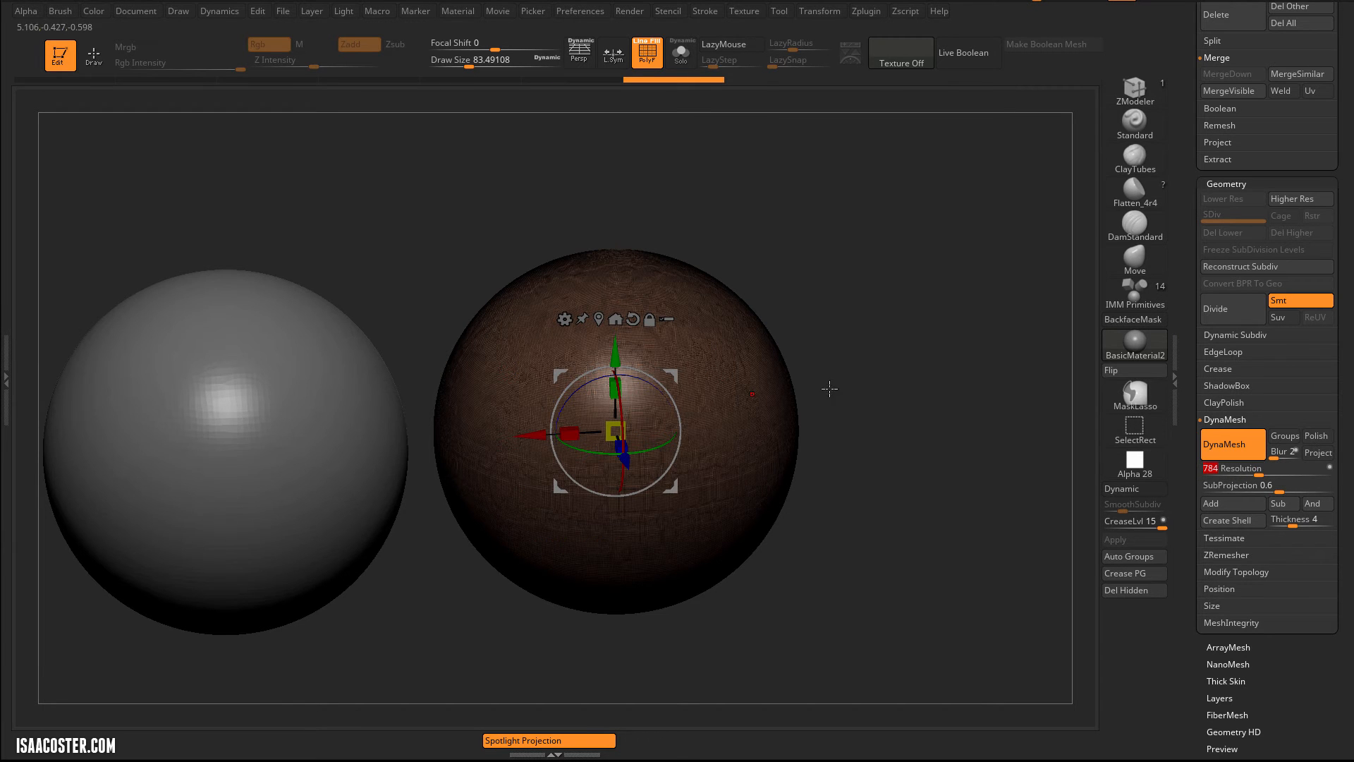
pyautogui.keyDown('alt'); pyautogui.moveTo(935, 370); pyautogui.dragTo(949, 421, button='right'); pyautogui.keyUp('alt')
pyautogui.keyDown('alt'); pyautogui.moveTo(776, 393); pyautogui.dragTo(686, 392, button='right'); pyautogui.keyUp('alt')
pyautogui.hotkey('shift', 'f')
pyautogui.press('q')
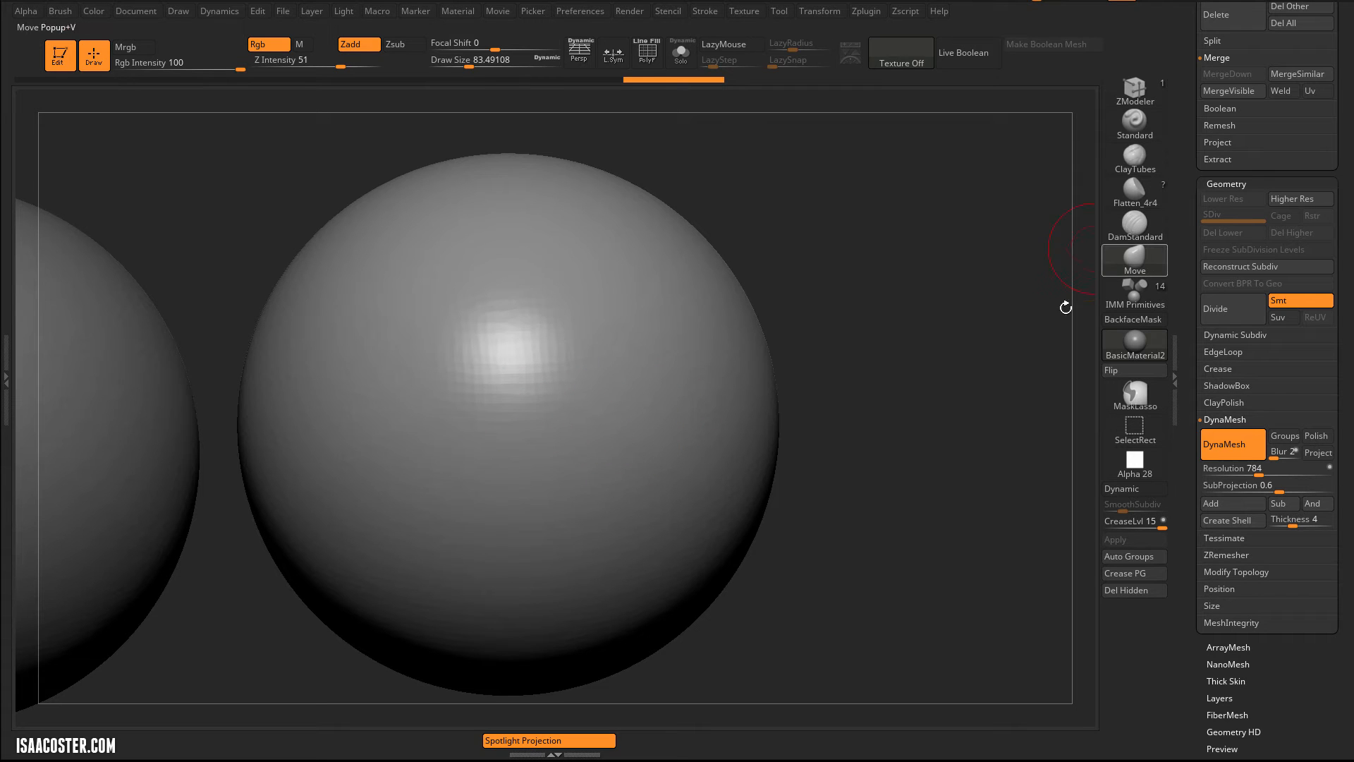
pyautogui.hotkey('shift', 'f')
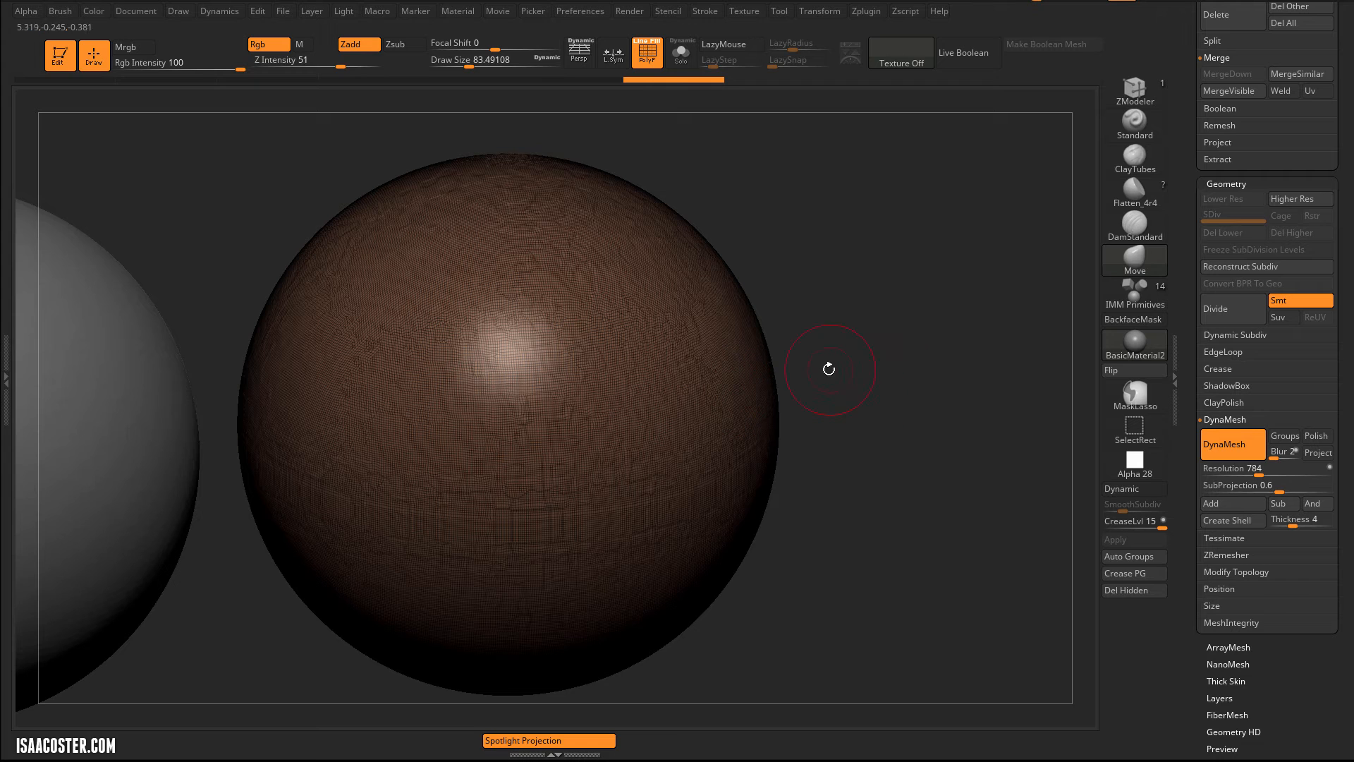
# Step: Hide the wireframe and compare the third sphere's shaded surface with the neighbouring spheres
pyautogui.keyDown('alt'); pyautogui.moveTo(889, 403); pyautogui.dragTo(858, 341); pyautogui.keyUp('alt')
pyautogui.keyDown('alt'); pyautogui.moveTo(556, 251); pyautogui.dragTo(894, 251); pyautogui.keyUp('alt')
pyautogui.hotkey('shift', 'f')
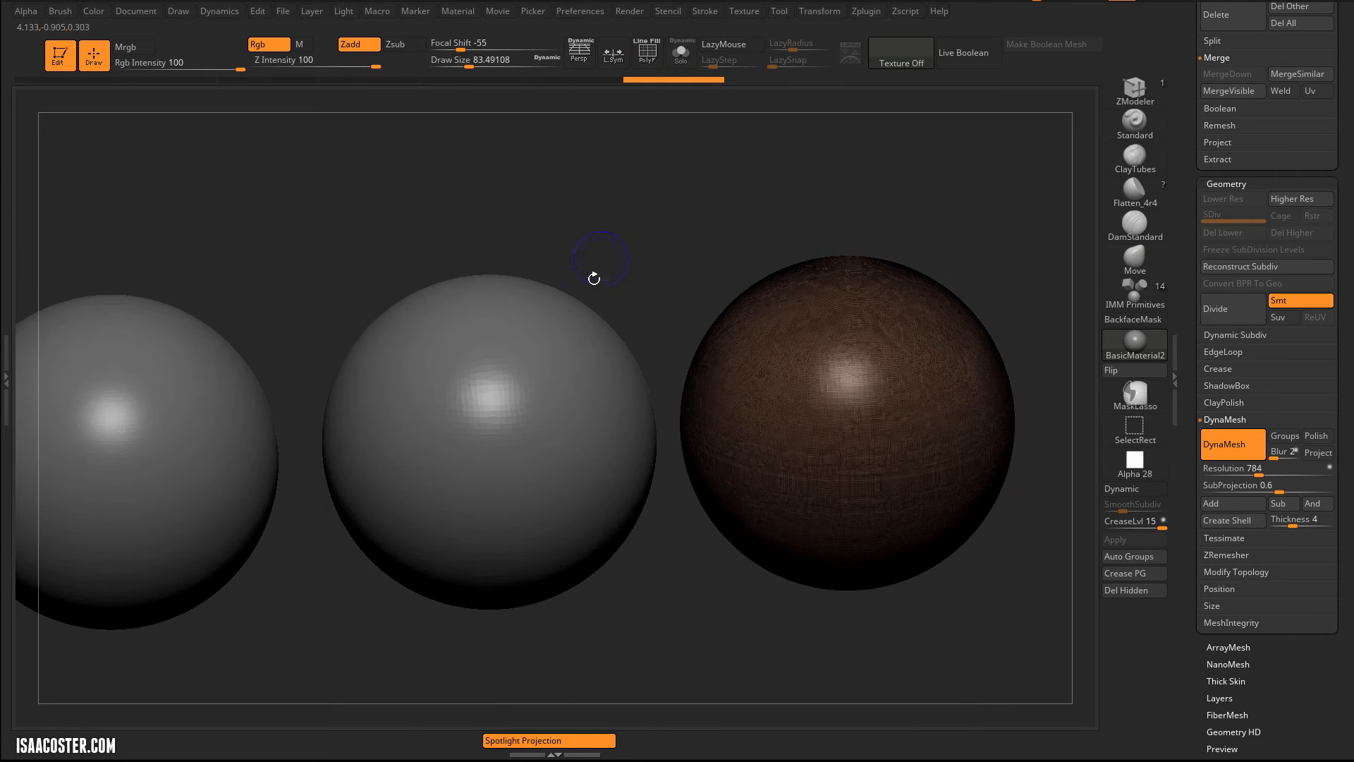
pyautogui.keyDown('alt'); pyautogui.moveTo(681, 221); pyautogui.dragTo(639, 225); pyautogui.keyUp('alt')
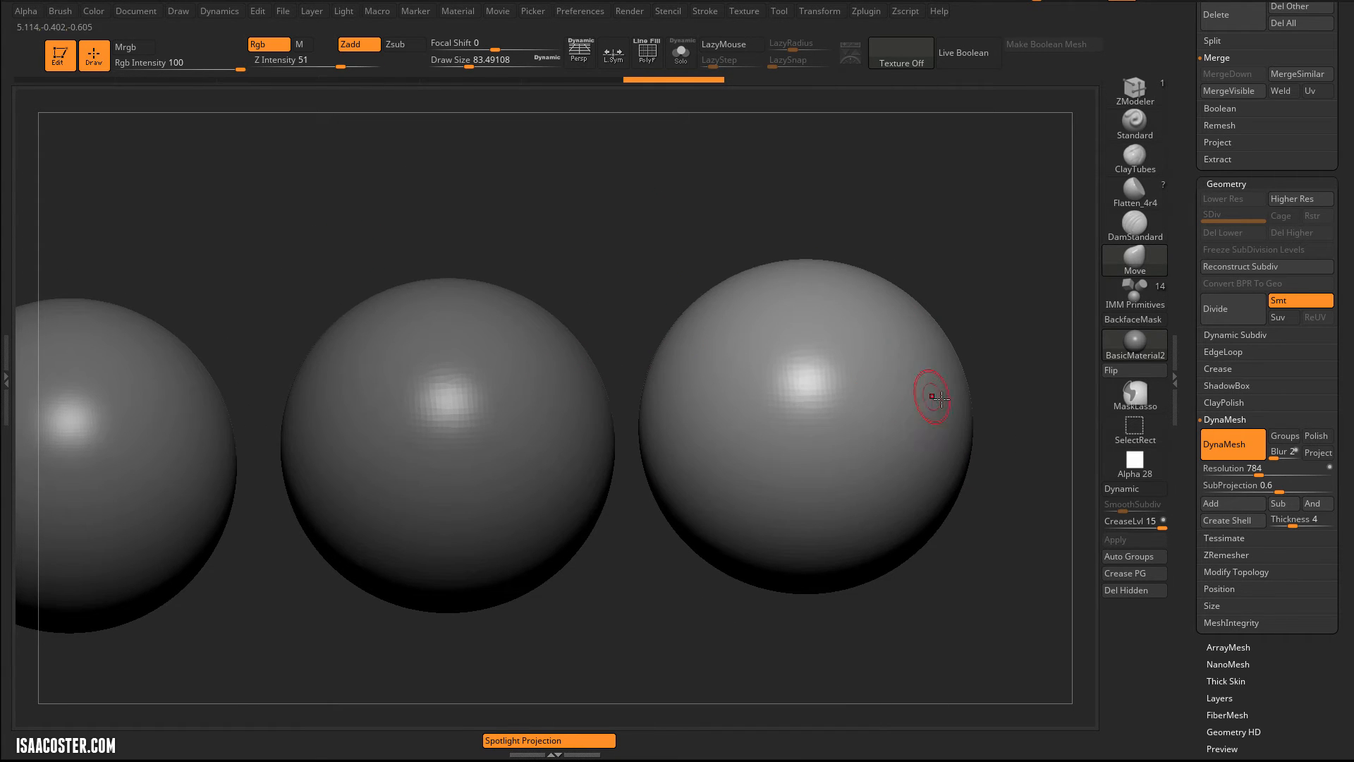
pyautogui.keyDown('alt'); pyautogui.moveTo(970, 316); pyautogui.dragTo(875, 310); pyautogui.keyUp('alt')
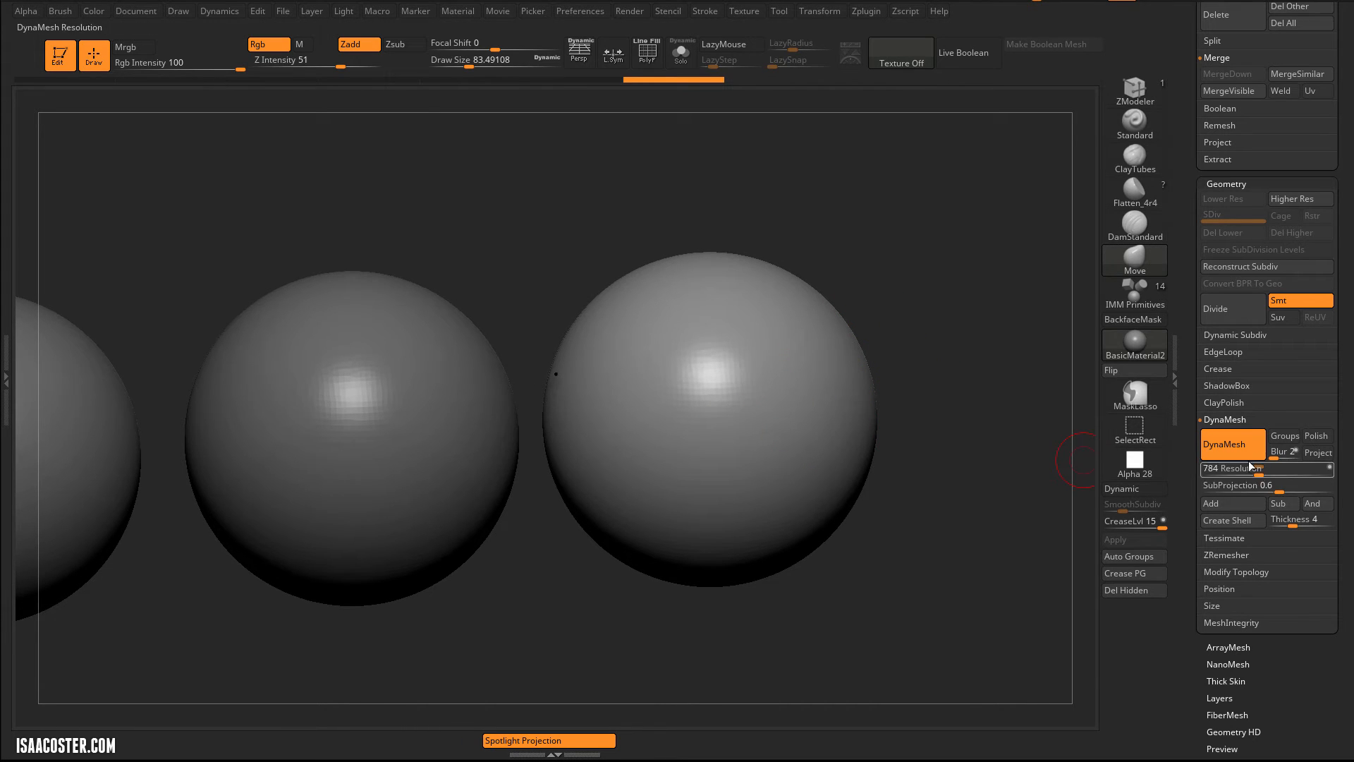
# Step: Show the third sphere's wireframe and compare its density with the neighbouring spheres from several views
pyautogui.hotkey('shift', 'f')
pyautogui.keyDown('alt'); pyautogui.moveTo(879, 268); pyautogui.dragTo(946, 276); pyautogui.keyUp('alt')
pyautogui.moveTo(801, 234)
pyautogui.mouseDown()
pyautogui.moveTo(792, 242)
pyautogui.moveTo(802, 219)
pyautogui.mouseUp()
pyautogui.moveTo(715, 208)
pyautogui.keyDown('alt'); pyautogui.mouseDown()
pyautogui.moveTo(704, 197)
pyautogui.moveTo(668, 218)
pyautogui.moveTo(635, 212)
pyautogui.mouseUp(); pyautogui.keyUp('alt')
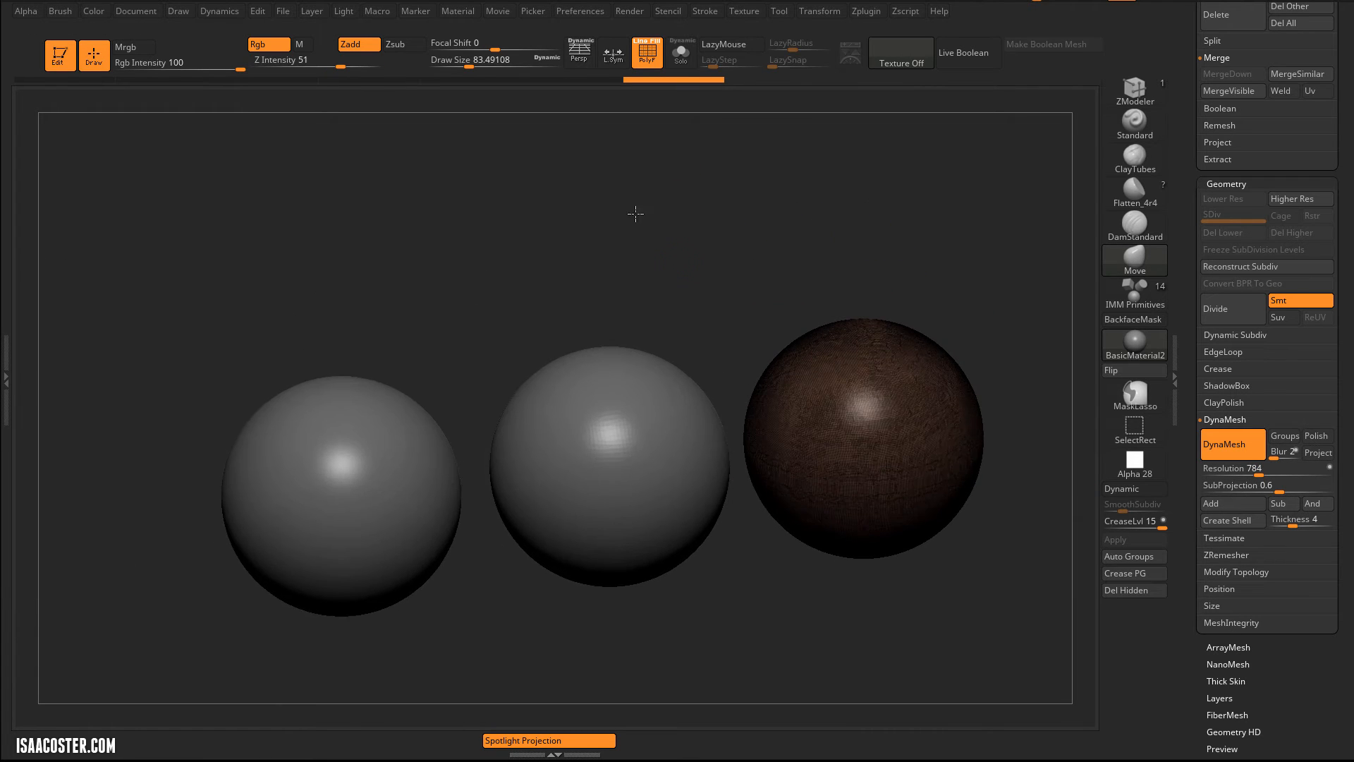
pyautogui.keyDown('alt'); pyautogui.moveTo(678, 258); pyautogui.dragTo(611, 201); pyautogui.keyUp('alt')
pyautogui.keyDown('alt'); pyautogui.moveTo(557, 237); pyautogui.dragTo(666, 237); pyautogui.keyUp('alt')
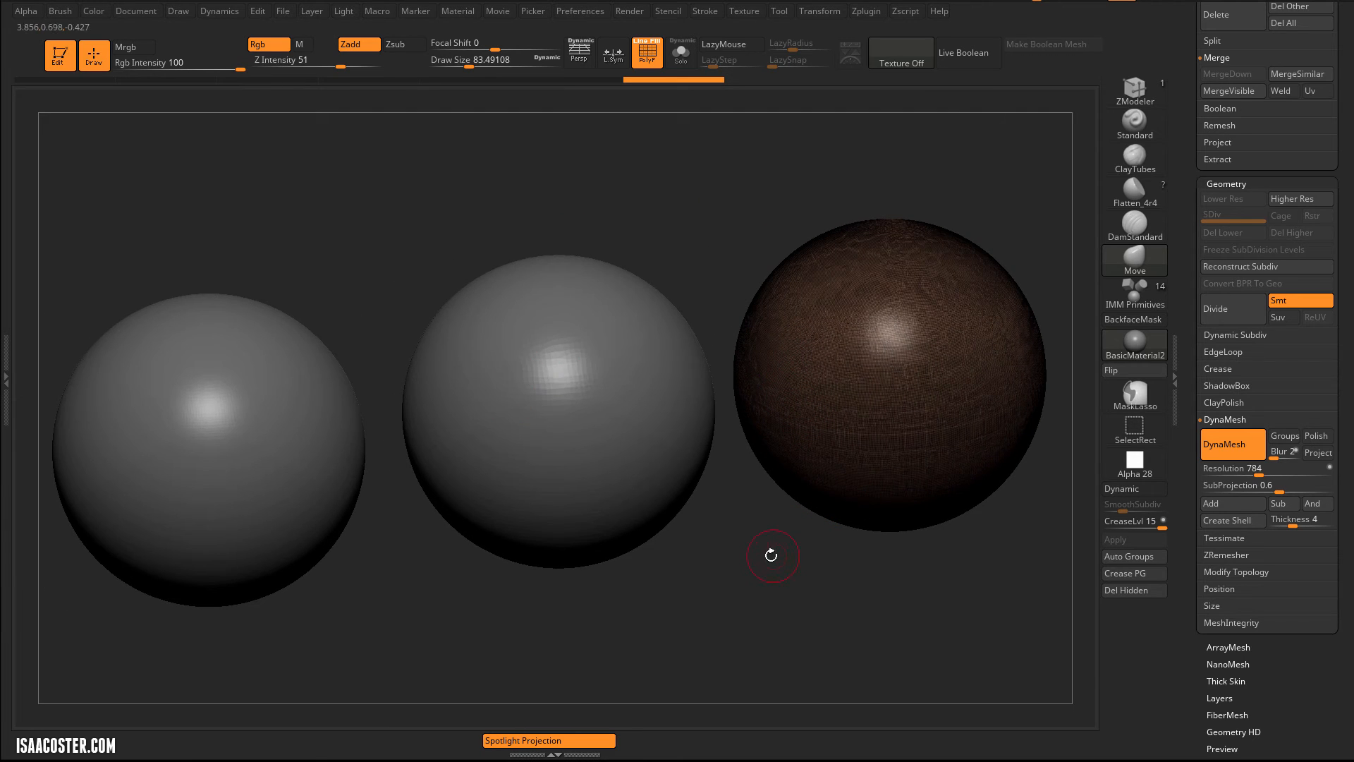
# Step: Raise the third sphere's DynaMesh resolution to 1504, remesh it and check its polygon count
pyautogui.click(1282, 471)
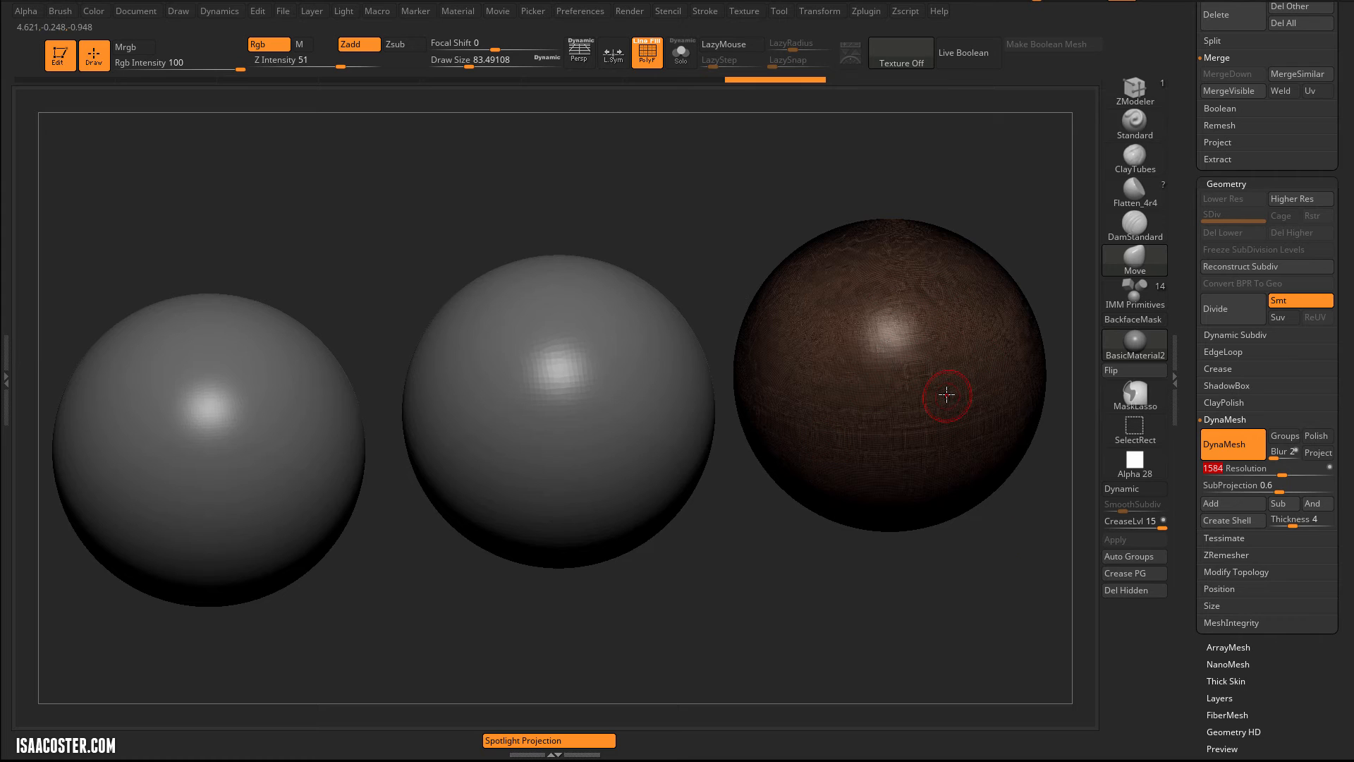
pyautogui.keyDown('alt'); pyautogui.moveTo(928, 578); pyautogui.dragTo(892, 589); pyautogui.keyUp('alt')
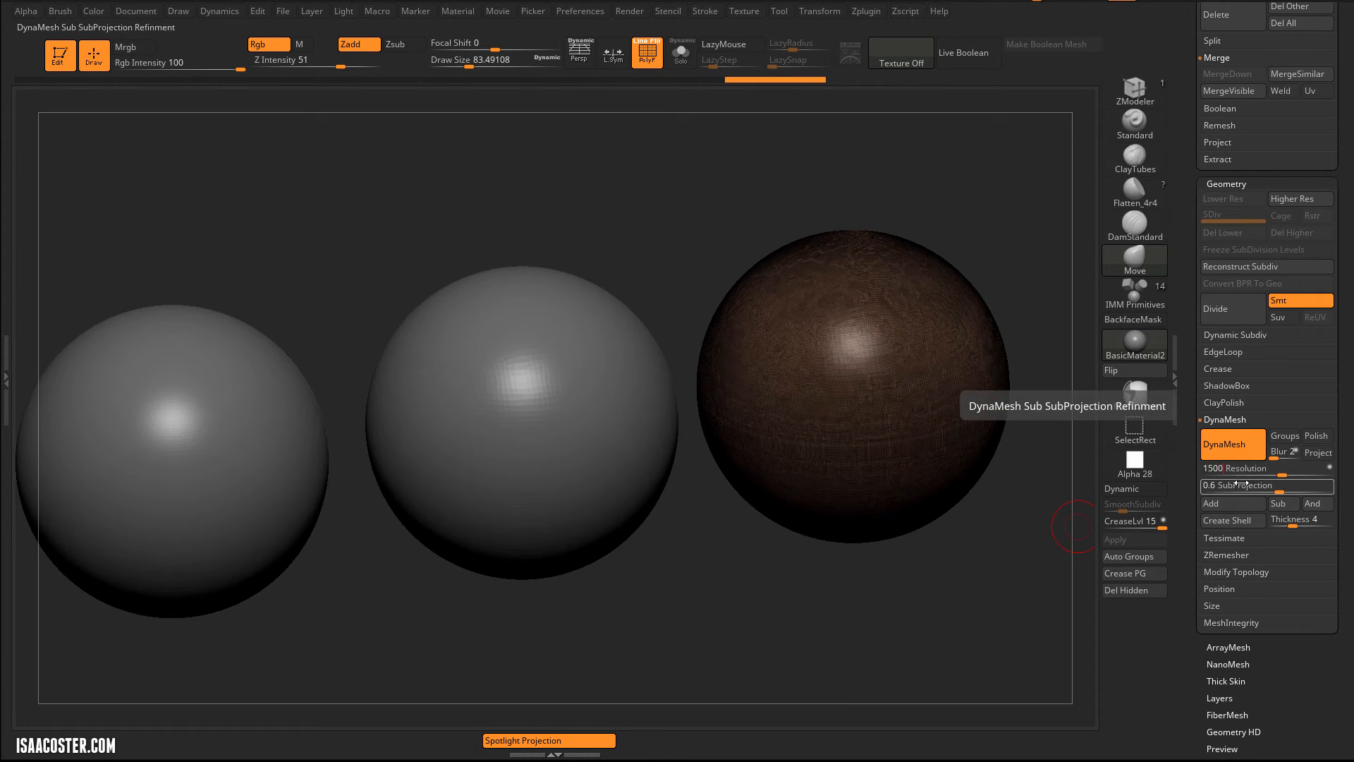
pyautogui.press('Return')
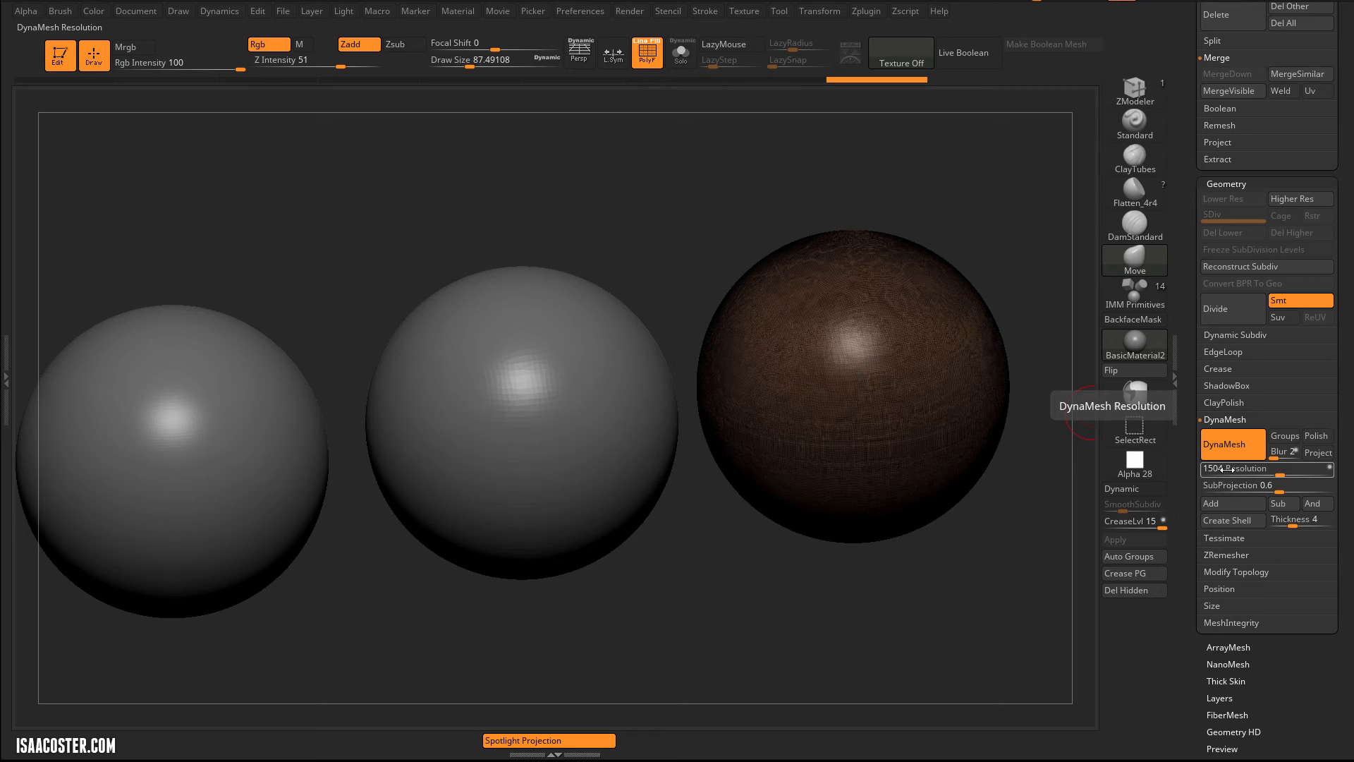
pyautogui.keyDown('alt'); pyautogui.moveTo(1037, 234); pyautogui.dragTo(906, 236); pyautogui.keyUp('alt')
pyautogui.moveTo(1186, 138); pyautogui.dragTo(1171, 321)
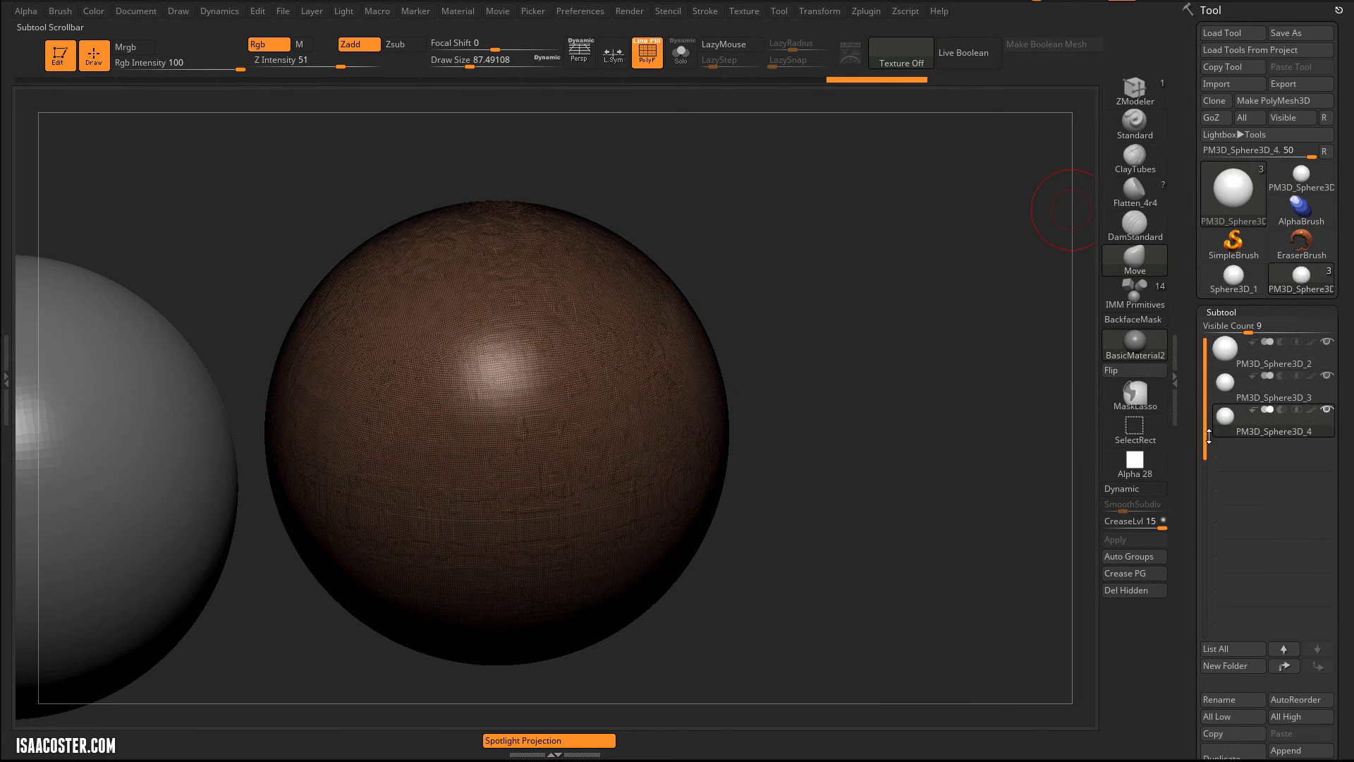
pyautogui.moveTo(1223, 426)
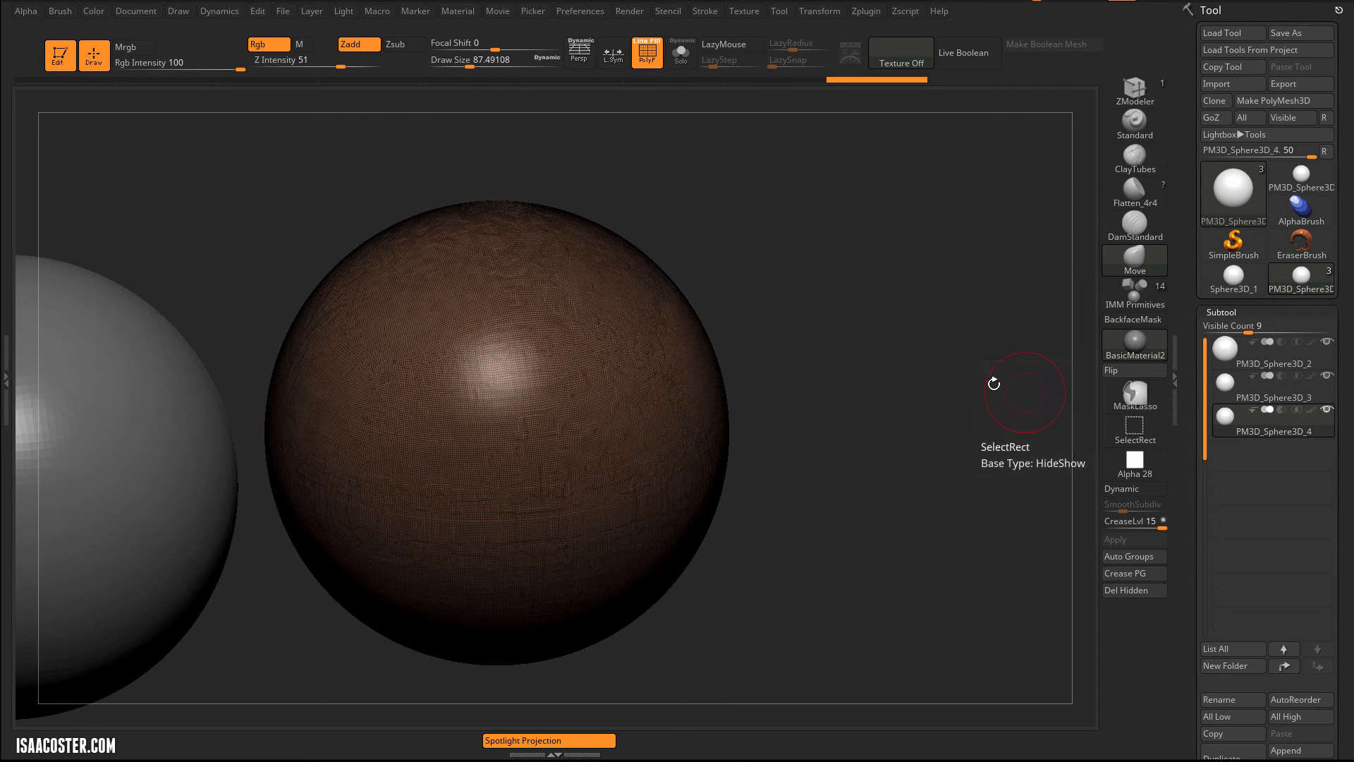
# Step: Hide the wireframe and sculpt a large spiral on the front of the third sphere with the DamStandard brush
pyautogui.keyDown('alt'); pyautogui.moveTo(991, 384); pyautogui.dragTo(950, 383); pyautogui.keyUp('alt')
pyautogui.moveTo(1184, 596); pyautogui.dragTo(1184, 543)
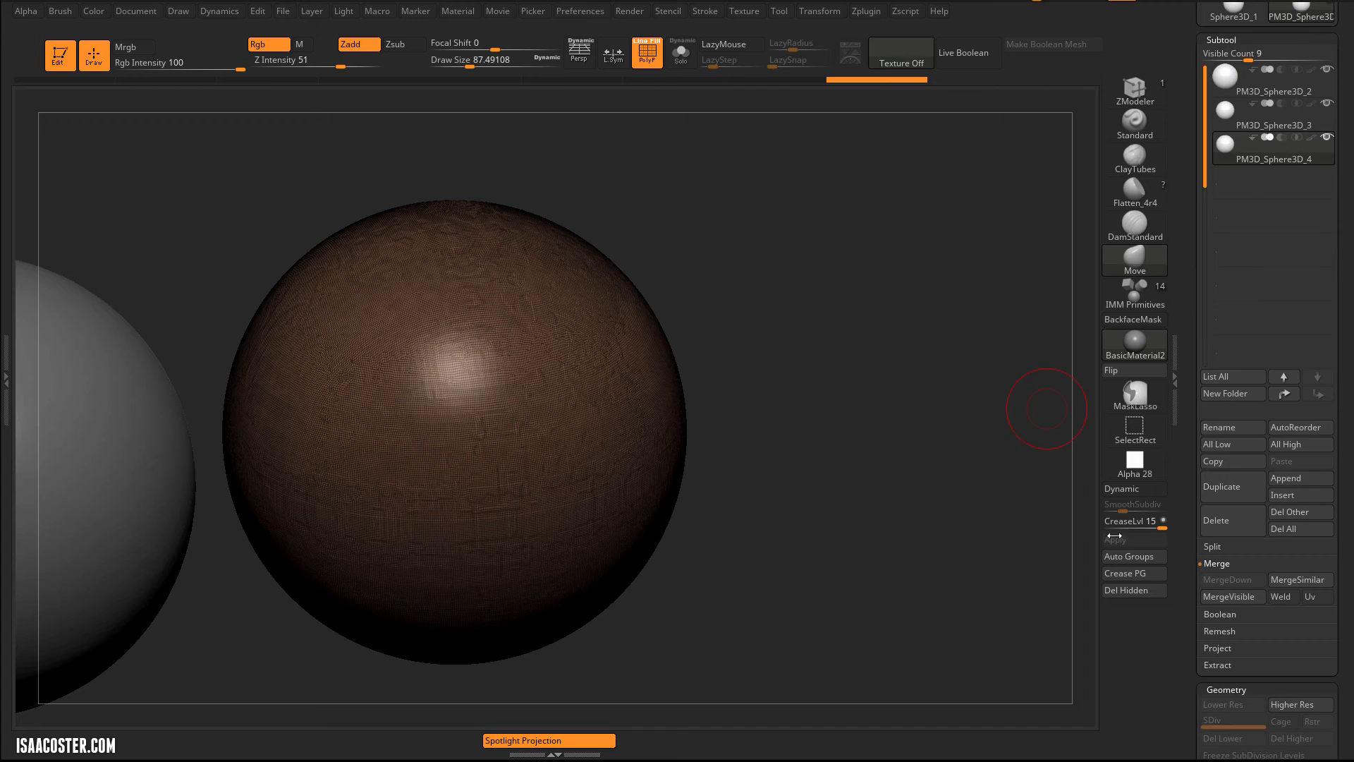
pyautogui.hotkey('shift', 'f')
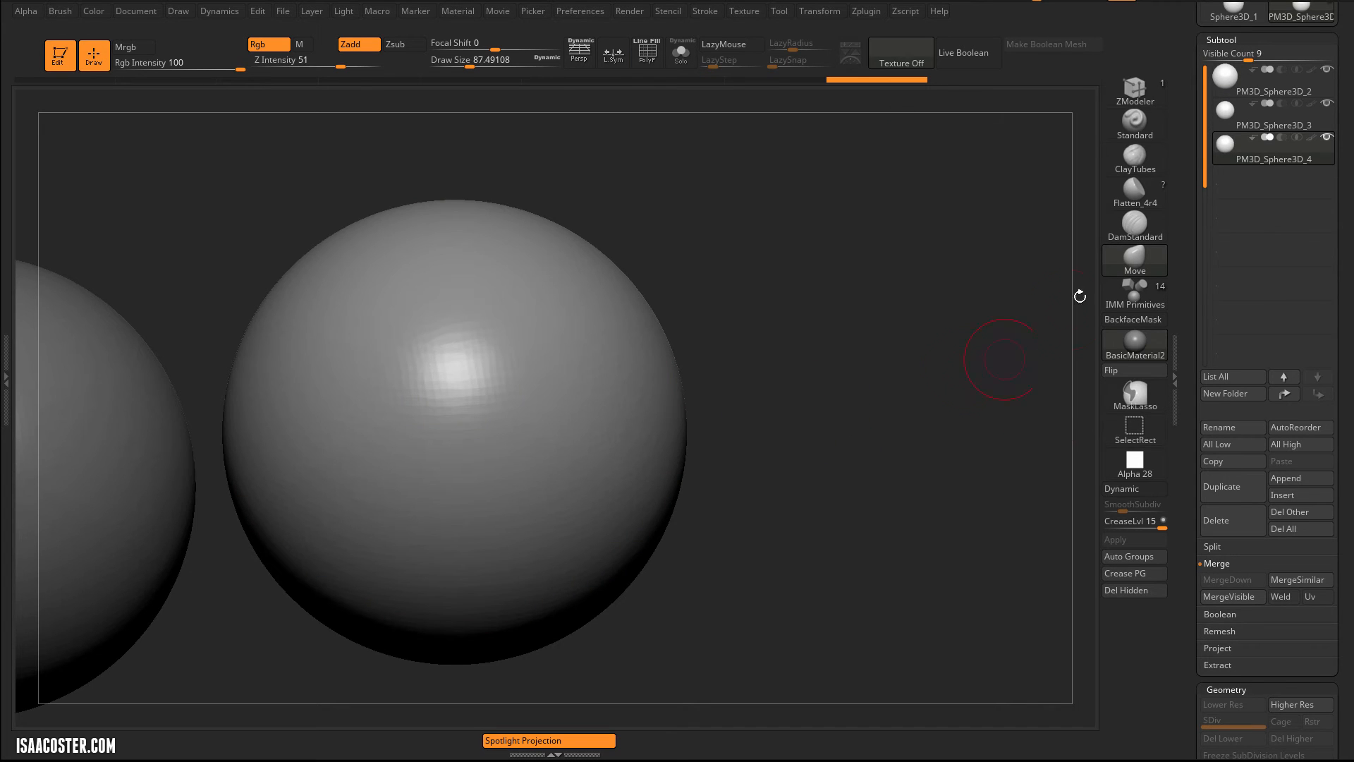
pyautogui.click(1145, 226)
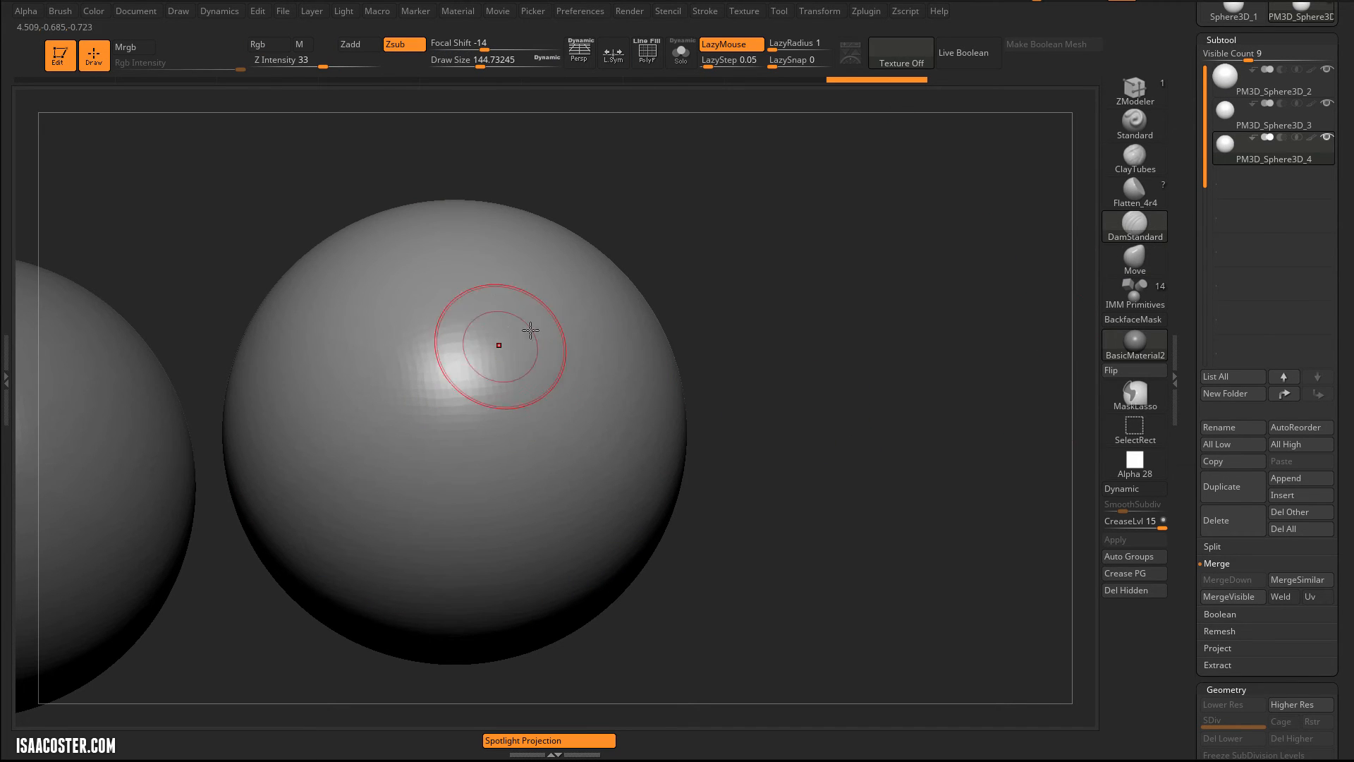
pyautogui.moveTo(487, 316)
pyautogui.mouseDown()
pyautogui.moveTo(568, 288)
pyautogui.moveTo(366, 437)
pyautogui.moveTo(547, 540)
pyautogui.moveTo(578, 379)
pyautogui.moveTo(531, 461)
pyautogui.moveTo(518, 452)
pyautogui.mouseUp()
pyautogui.moveTo(910, 423)
pyautogui.mouseDown()
pyautogui.moveTo(862, 396)
pyautogui.moveTo(850, 417)
pyautogui.mouseUp()
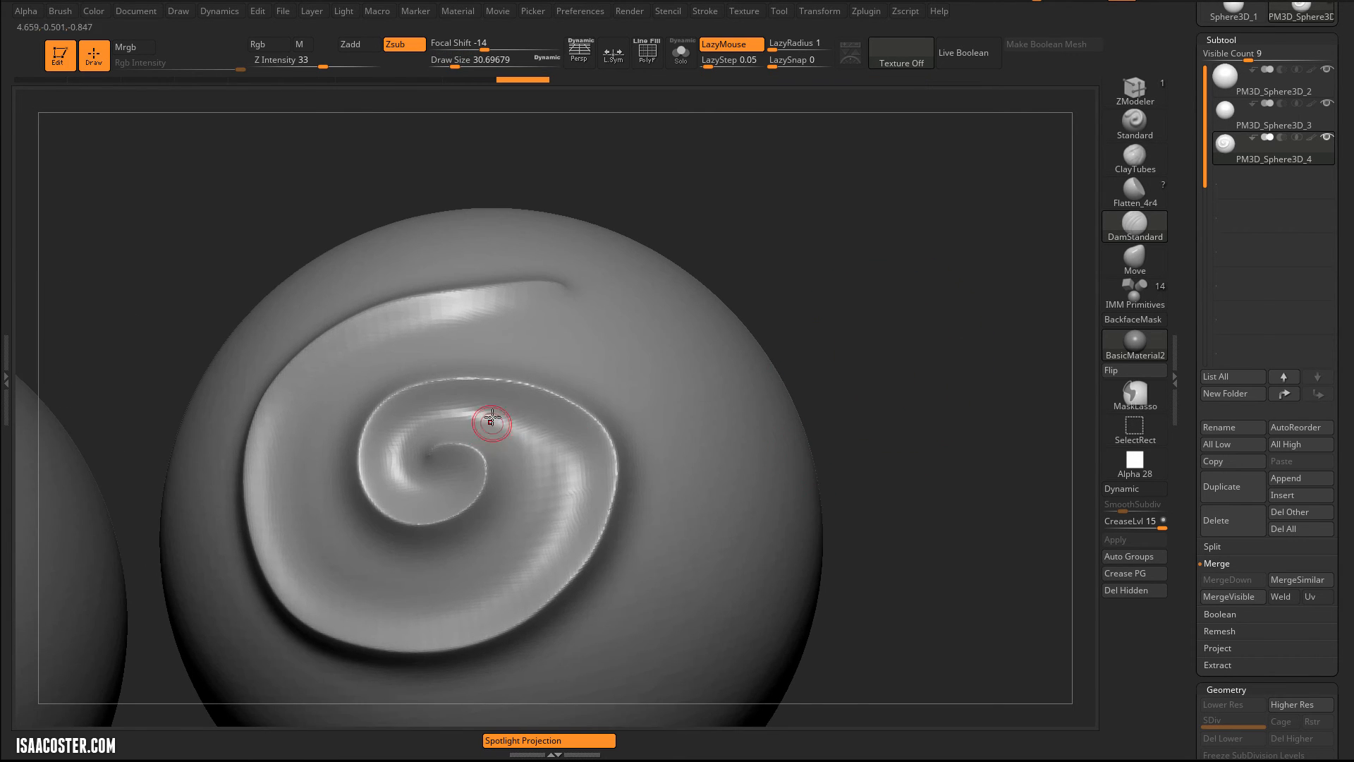
# Step: Set the spiral sphere's DynaMesh resolution to 512 and remesh it
pyautogui.moveTo(1184, 479); pyautogui.dragTo(1179, 3)
pyautogui.moveTo(1213, 486); pyautogui.dragTo(1222, 492)
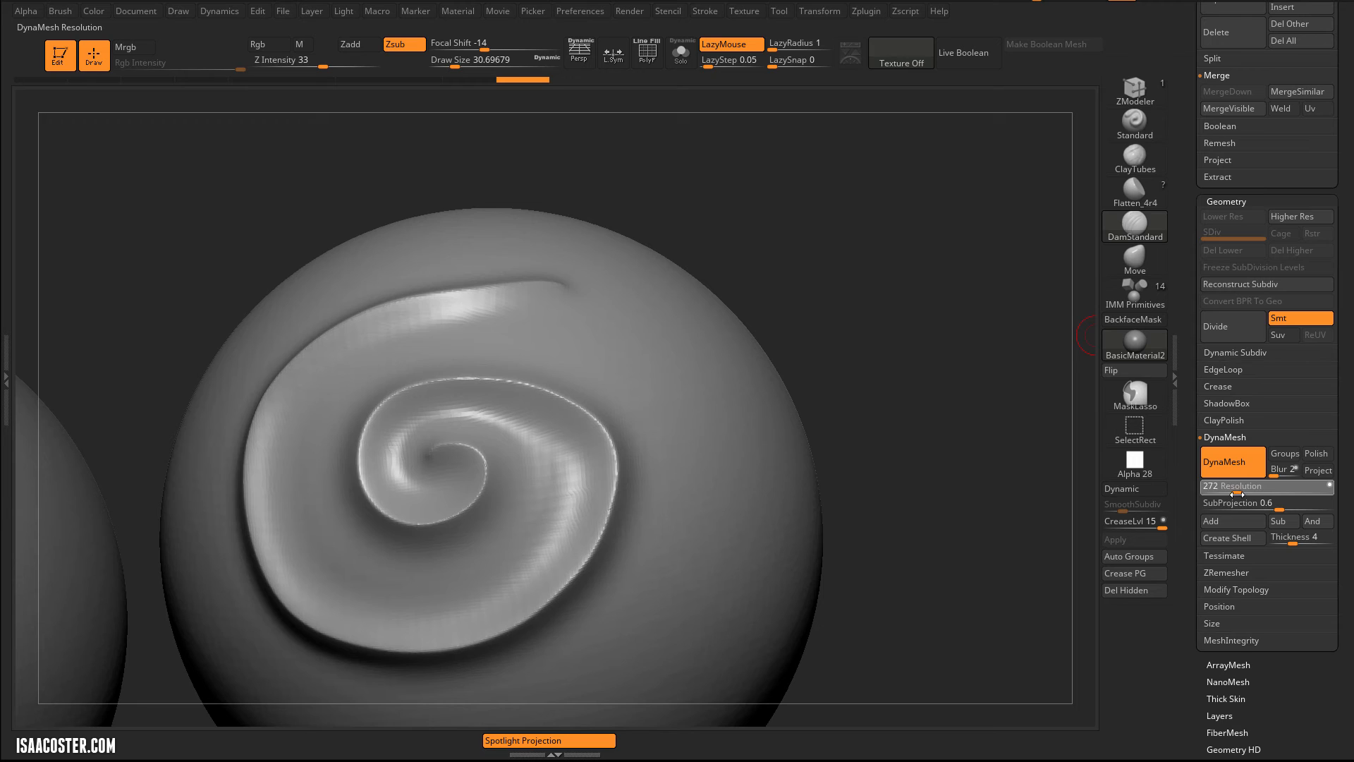
pyautogui.moveTo(1238, 493); pyautogui.dragTo(1241, 494)
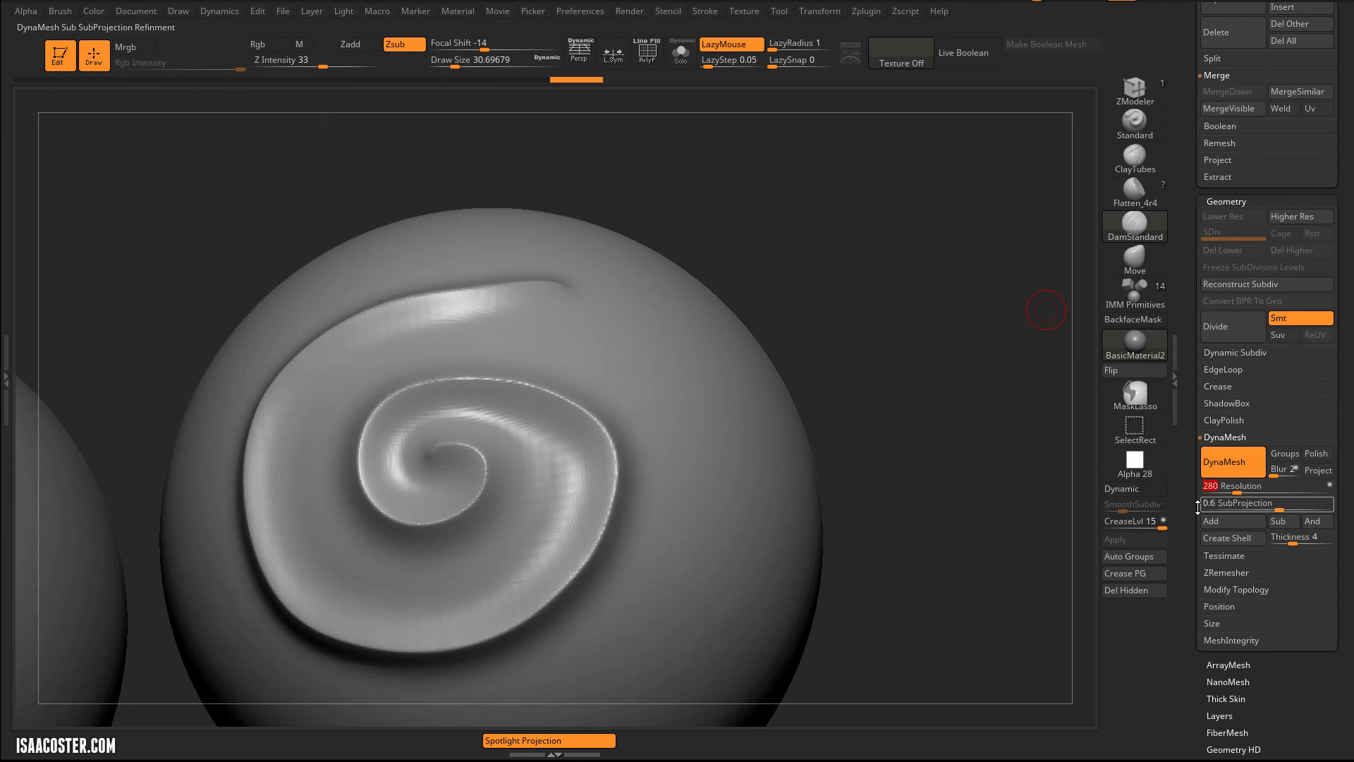
pyautogui.press('BackSpace')
pyautogui.write('512')
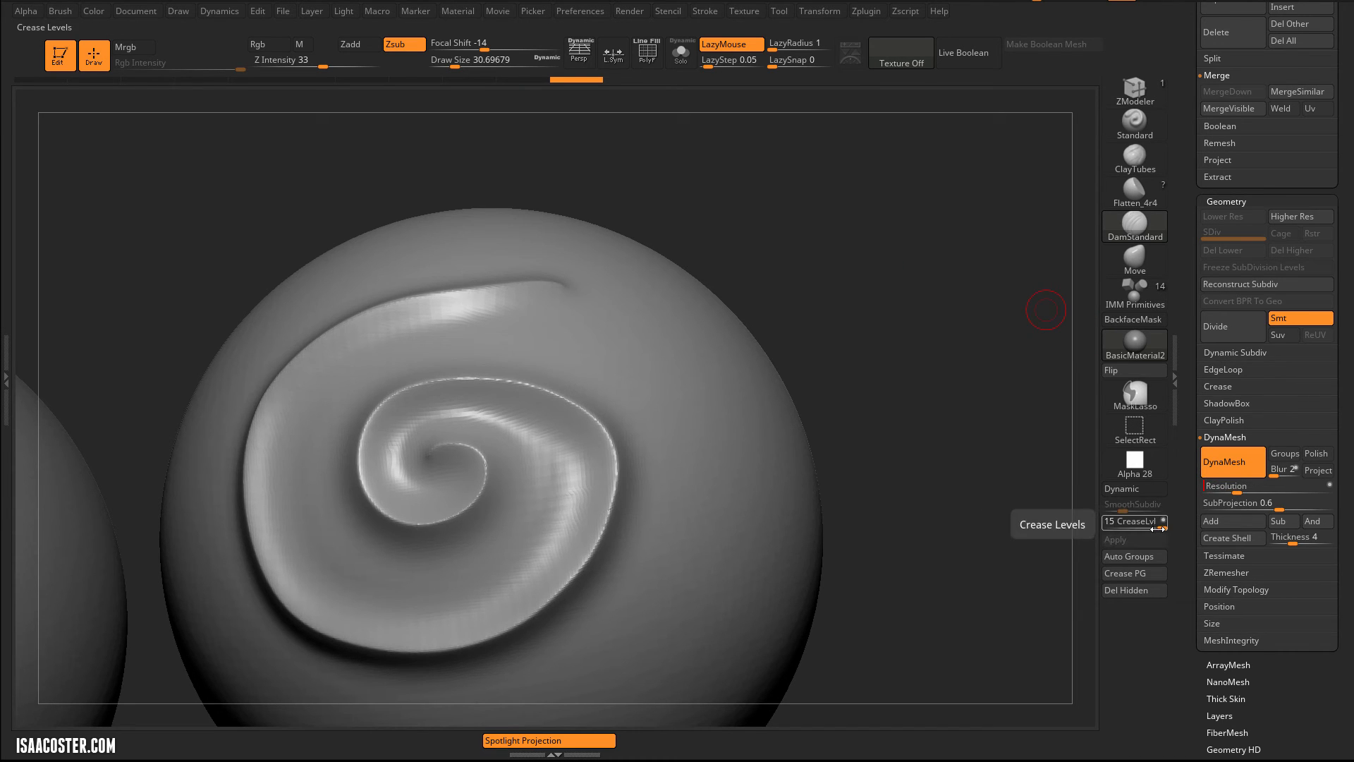
pyautogui.press('Return')
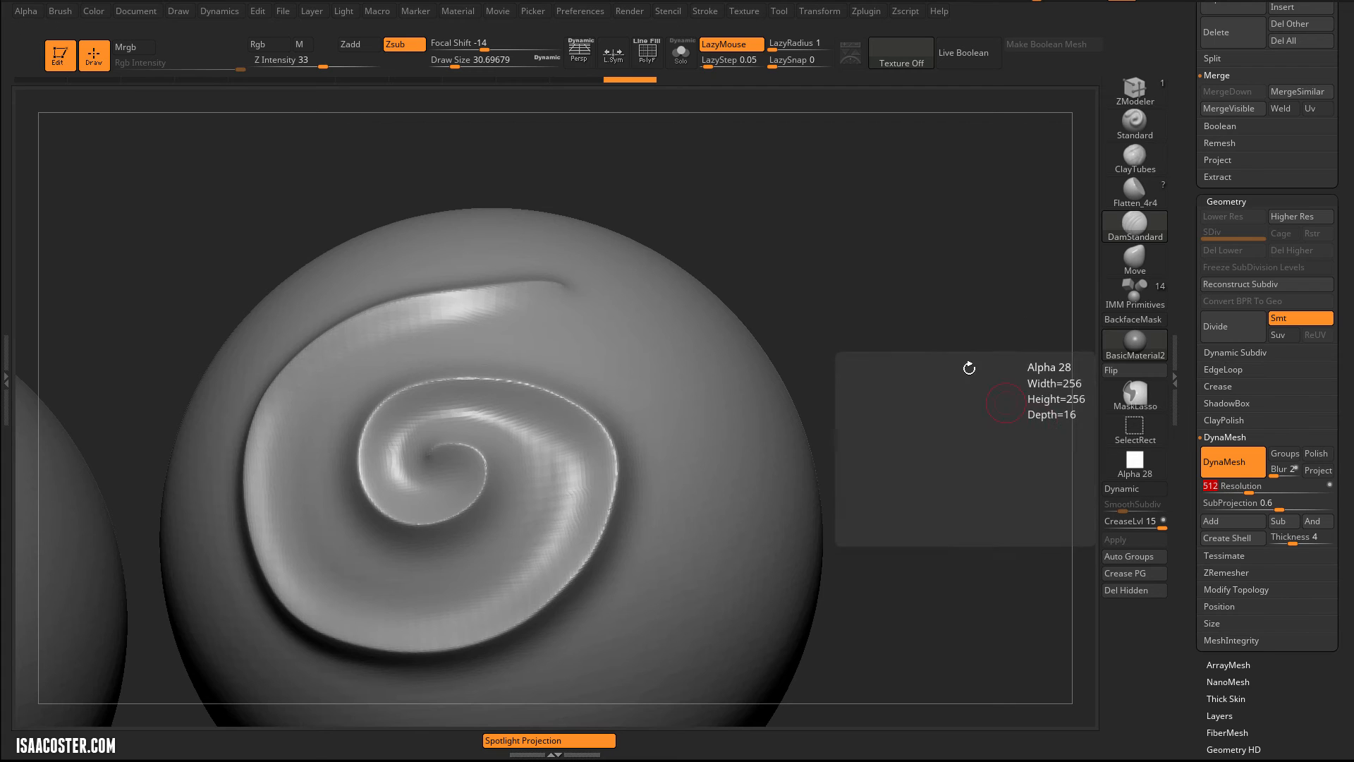
pyautogui.keyDown('ctrl'); pyautogui.moveTo(893, 300); pyautogui.dragTo(959, 528); pyautogui.keyUp('ctrl')
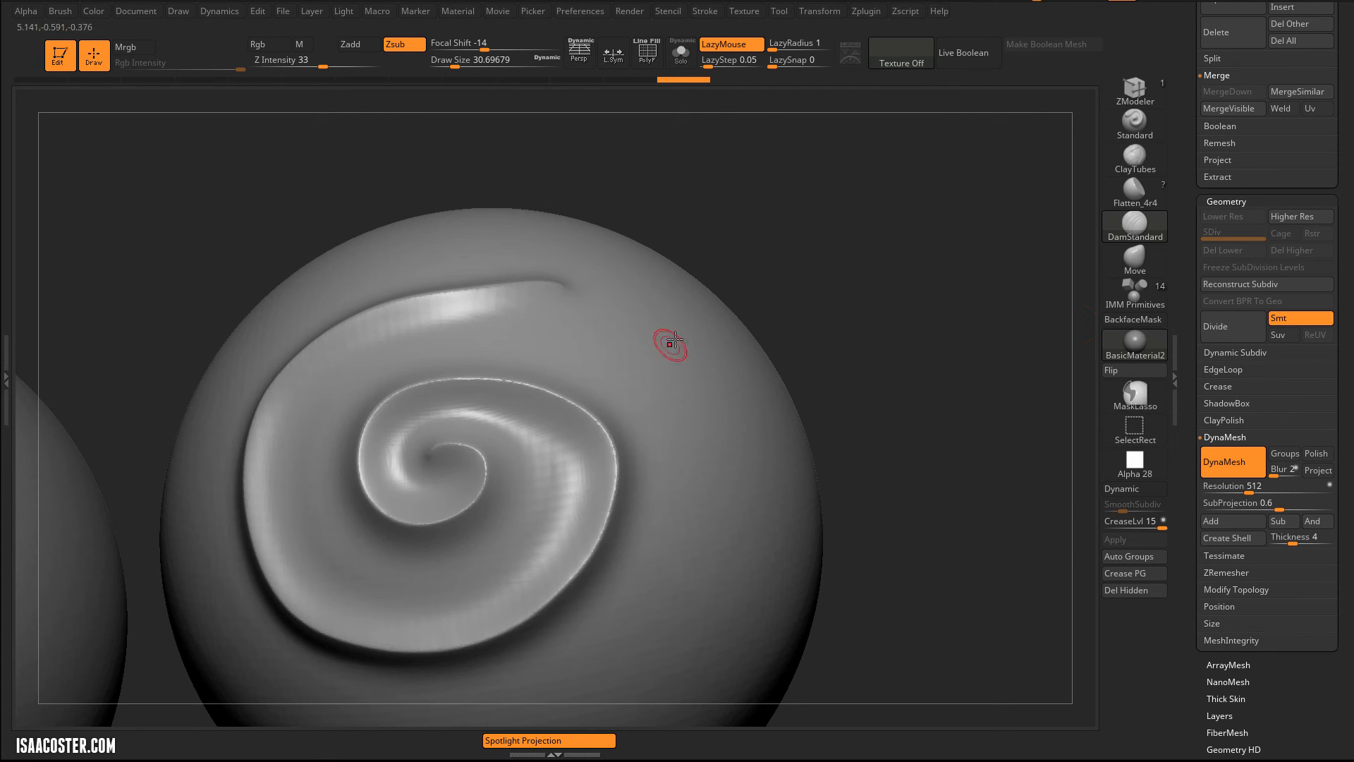
# Step: Undo the test stroke, enlarge the brush to about 149, and sculpt and smooth a round raised-rim crater beside the spiral
pyautogui.moveTo(675, 340)
pyautogui.mouseDown()
pyautogui.moveTo(742, 384)
pyautogui.moveTo(714, 468)
pyautogui.moveTo(733, 472)
pyautogui.mouseUp()
pyautogui.hotkey('ctrl', 'z')
pyautogui.press('s')
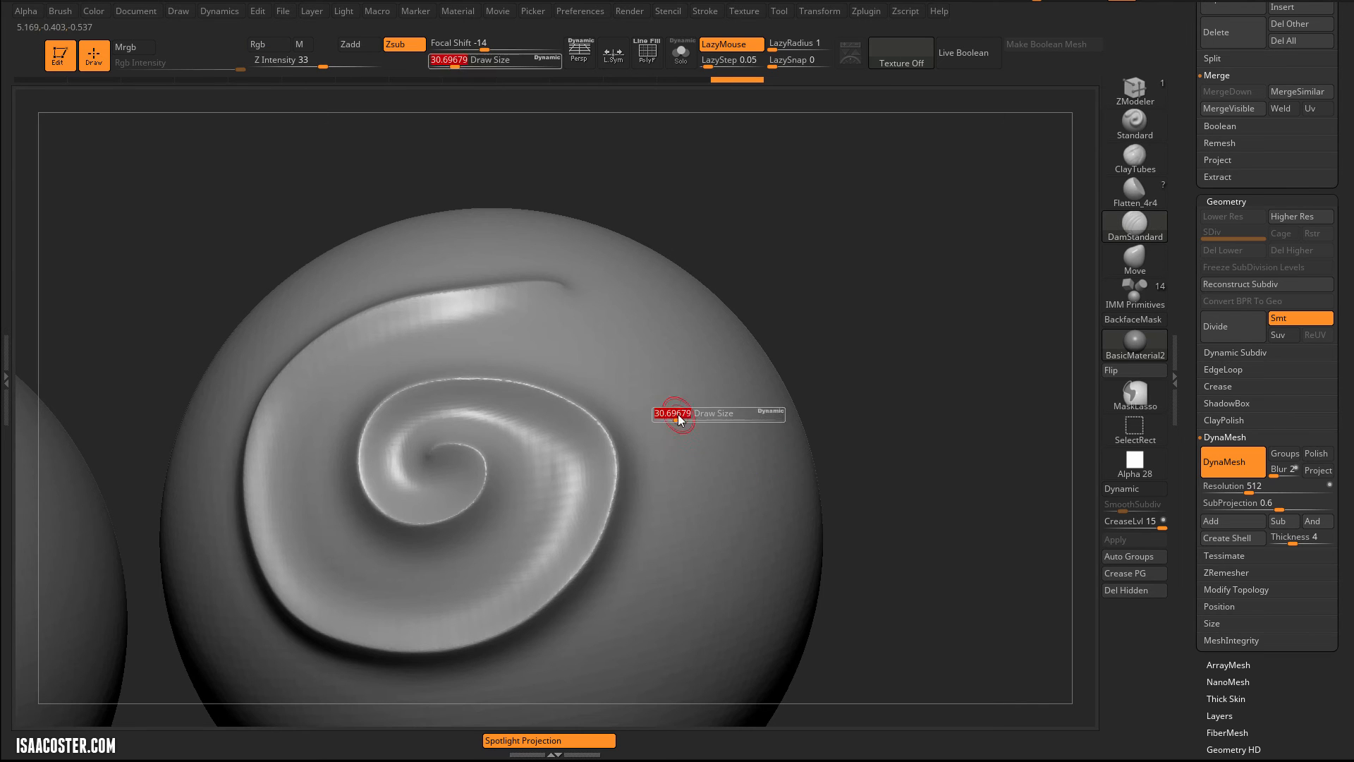
pyautogui.moveTo(679, 420); pyautogui.dragTo(705, 420)
pyautogui.moveTo(825, 293)
pyautogui.mouseDown()
pyautogui.moveTo(646, 379)
pyautogui.moveTo(780, 535)
pyautogui.moveTo(828, 398)
pyautogui.mouseUp()
pyautogui.moveTo(973, 318)
pyautogui.mouseDown()
pyautogui.moveTo(931, 336)
pyautogui.moveTo(920, 363)
pyautogui.mouseUp()
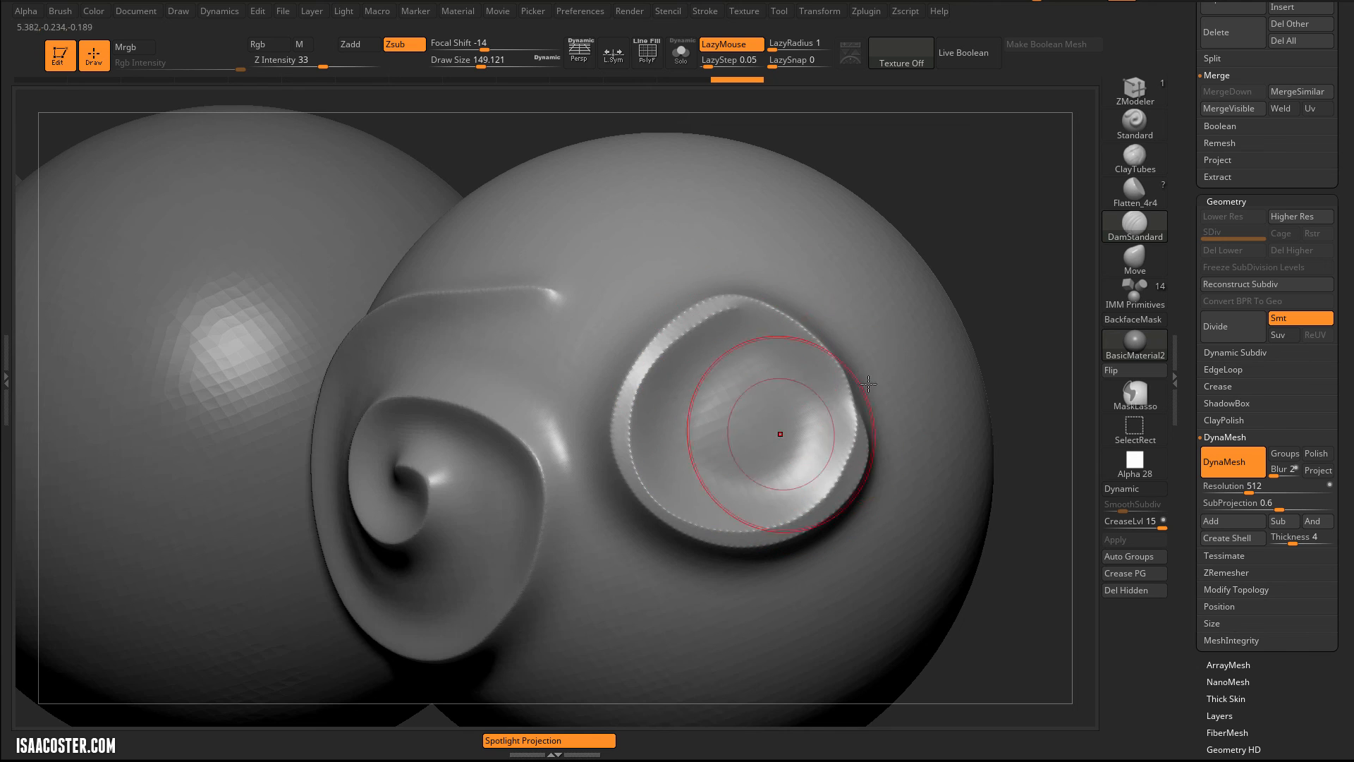
pyautogui.press('shift')
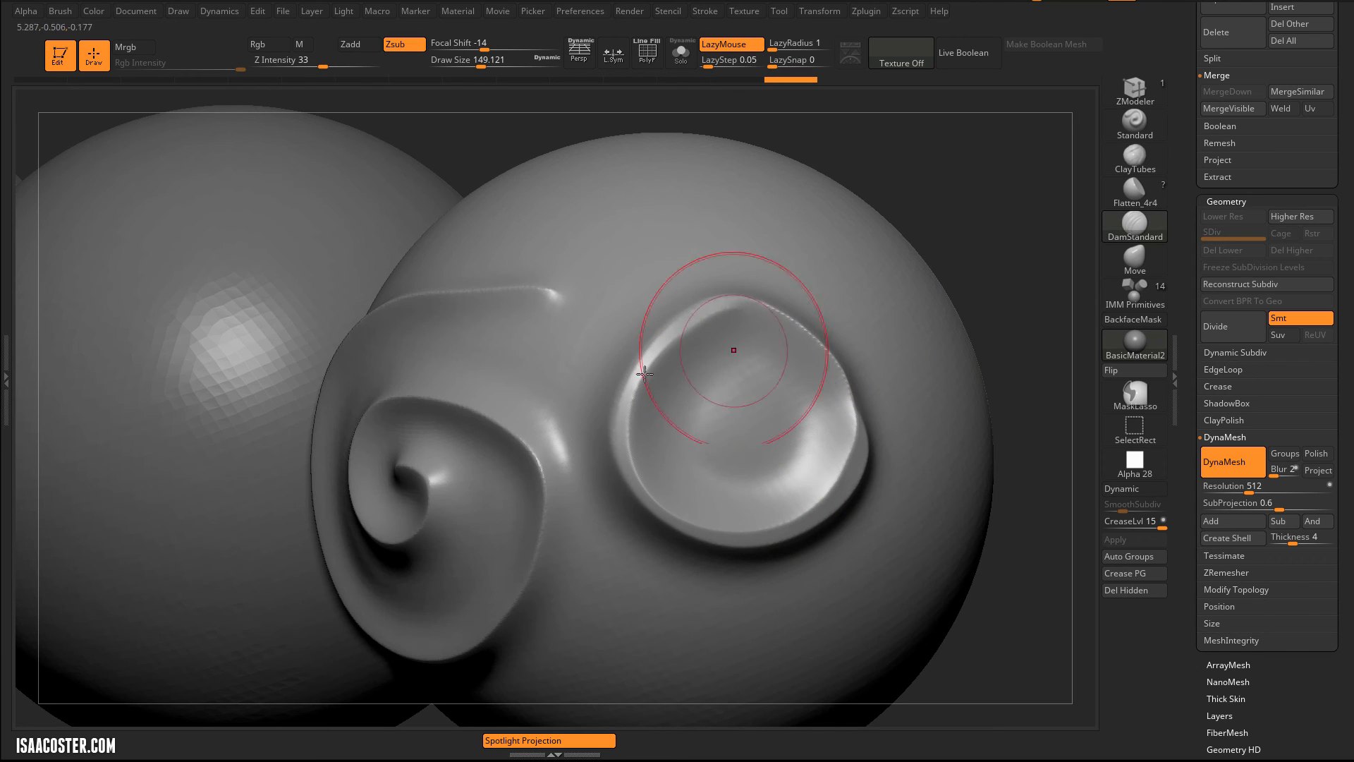
# Step: Check the sculpted sphere's polygon count and display its wireframe
pyautogui.moveTo(1010, 236); pyautogui.dragTo(1055, 330)
pyautogui.moveTo(1012, 253); pyautogui.dragTo(1086, 285)
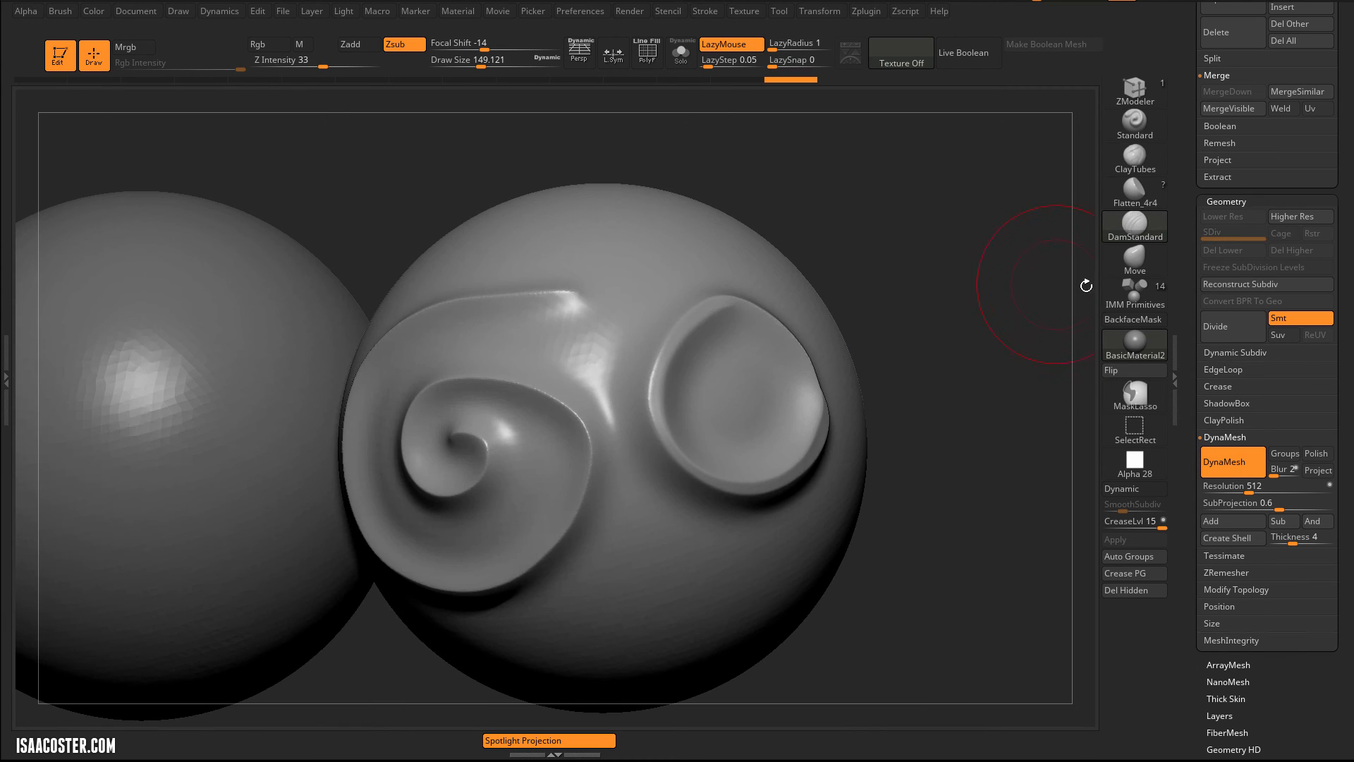
pyautogui.scroll(5, 1190, 176)
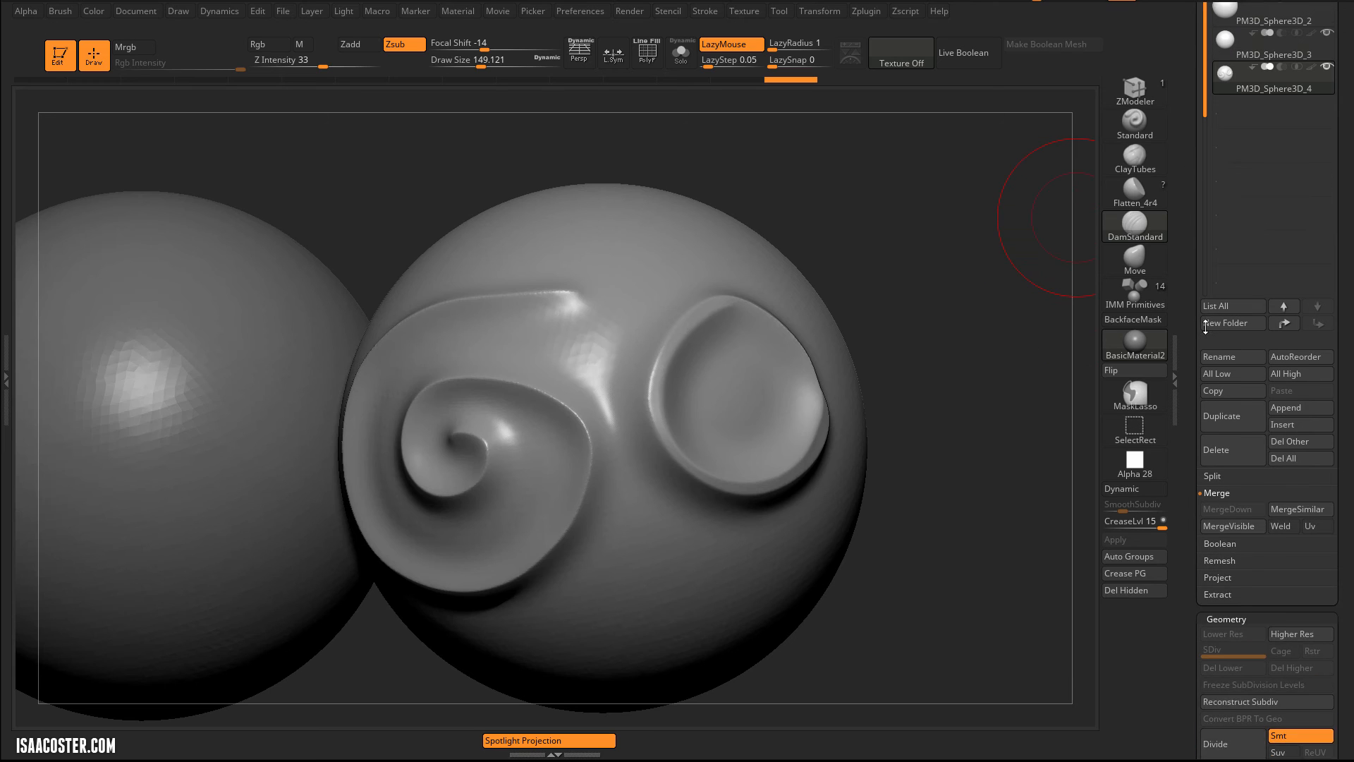
pyautogui.moveTo(1233, 95)
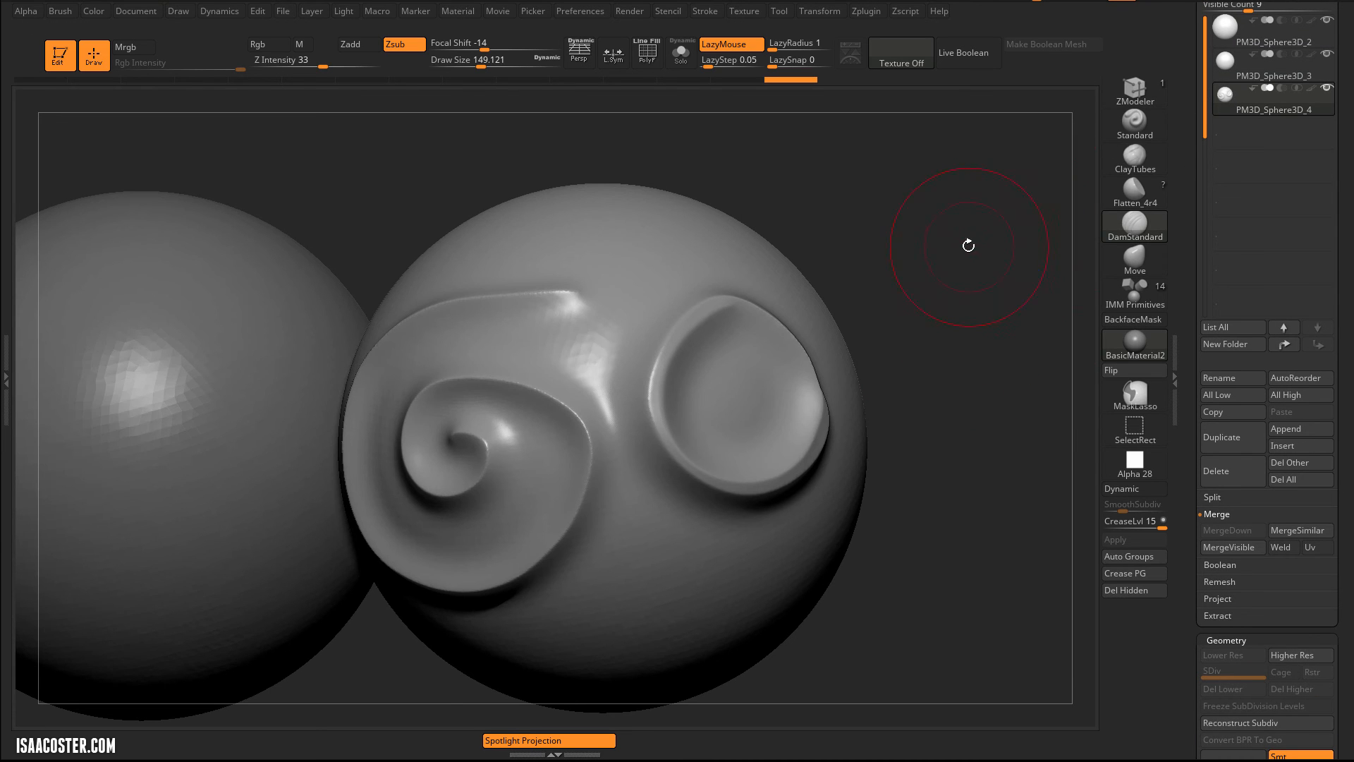
pyautogui.hotkey('shift', 'f')
# Step: Duplicate the sculpted sphere and move the copy along X to the end of the row
pyautogui.moveTo(1186, 529); pyautogui.dragTo(1186, 395)
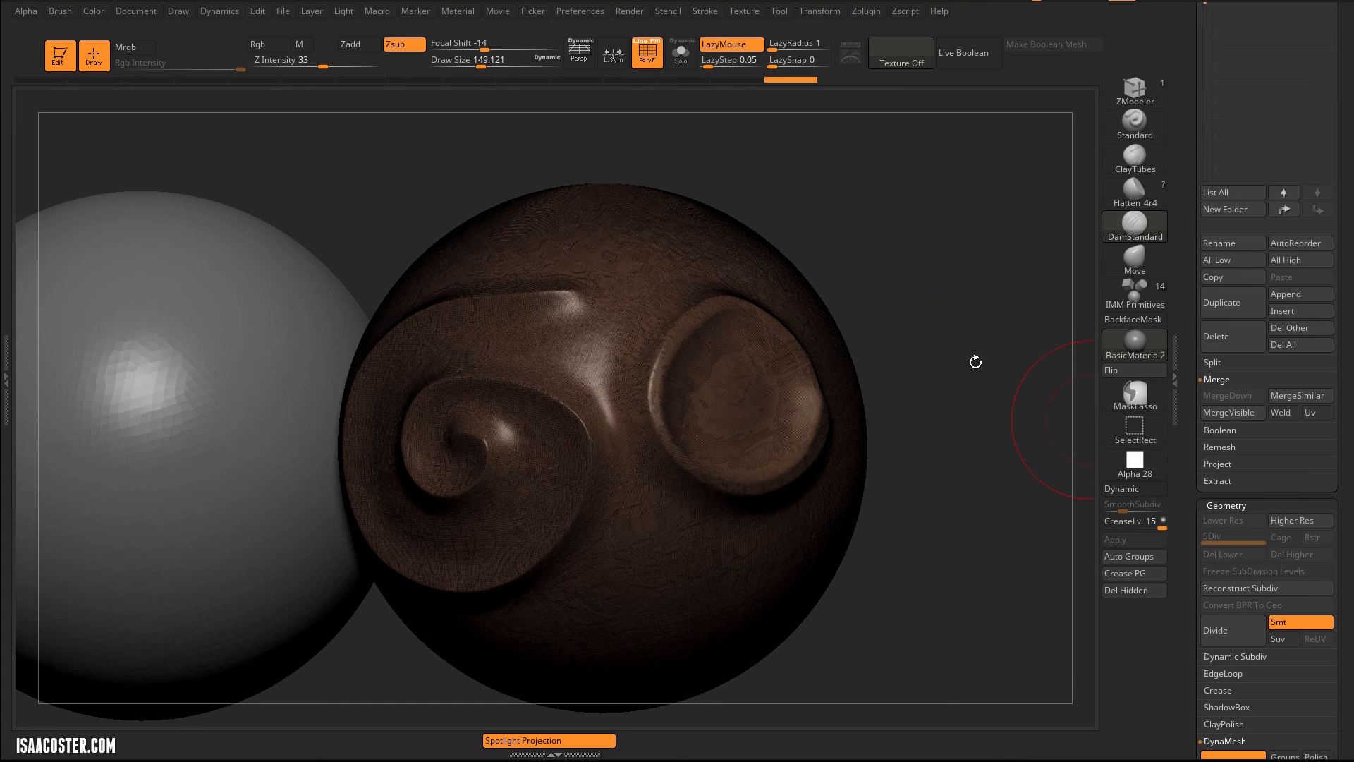
pyautogui.keyDown('shift'); pyautogui.moveTo(986, 339); pyautogui.dragTo(849, 317); pyautogui.keyUp('shift')
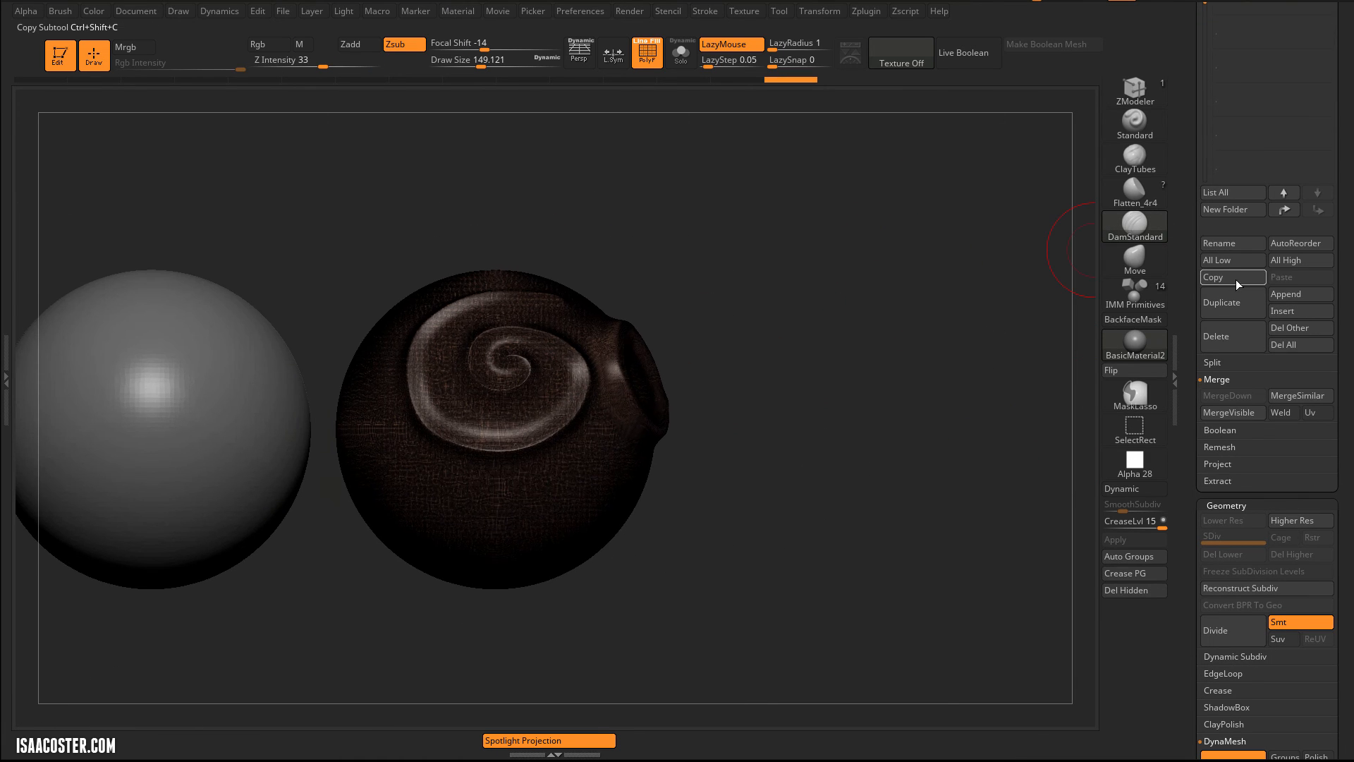
pyautogui.click(1234, 304)
pyautogui.press('w')
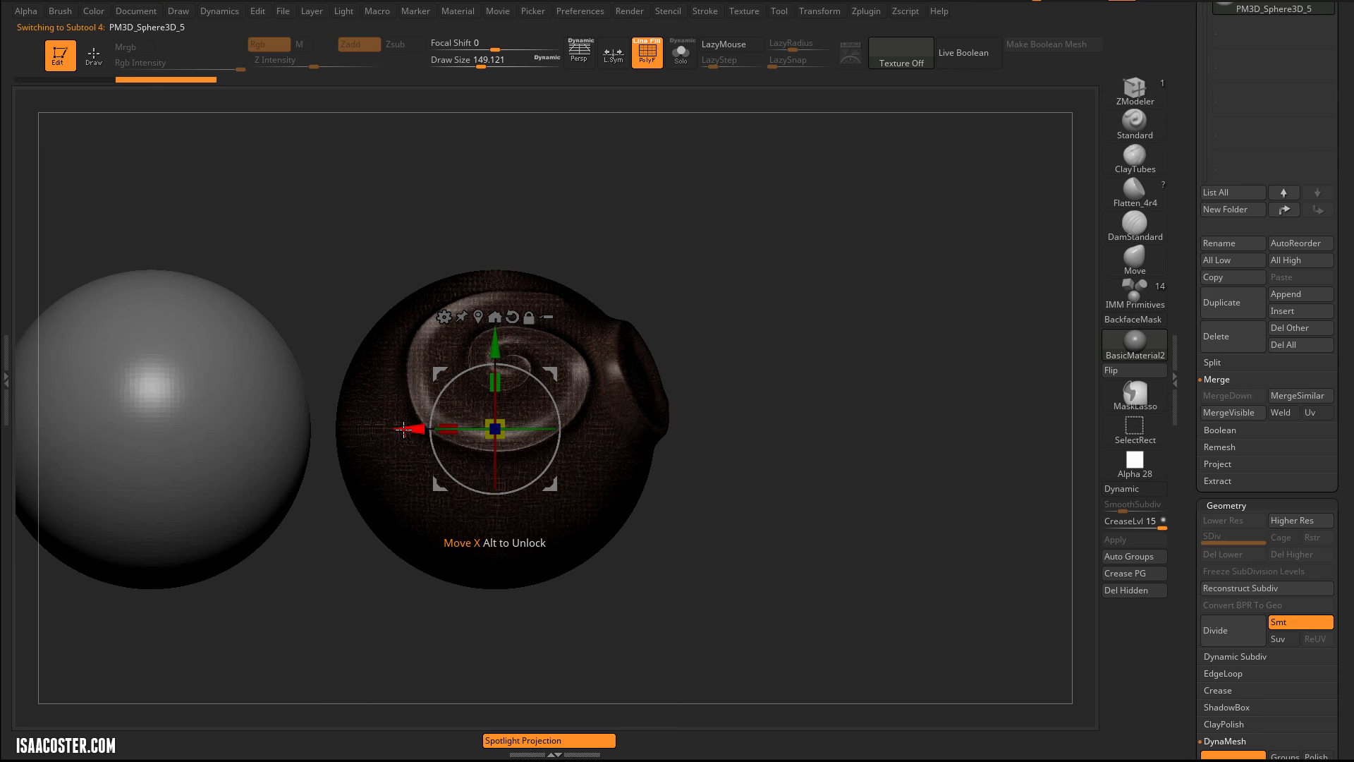
pyautogui.moveTo(419, 428); pyautogui.dragTo(836, 402)
# Step: Set the duplicate's DynaMesh resolution to 1504, remesh it and check its polygon count
pyautogui.scroll(-5, 1226, 455)
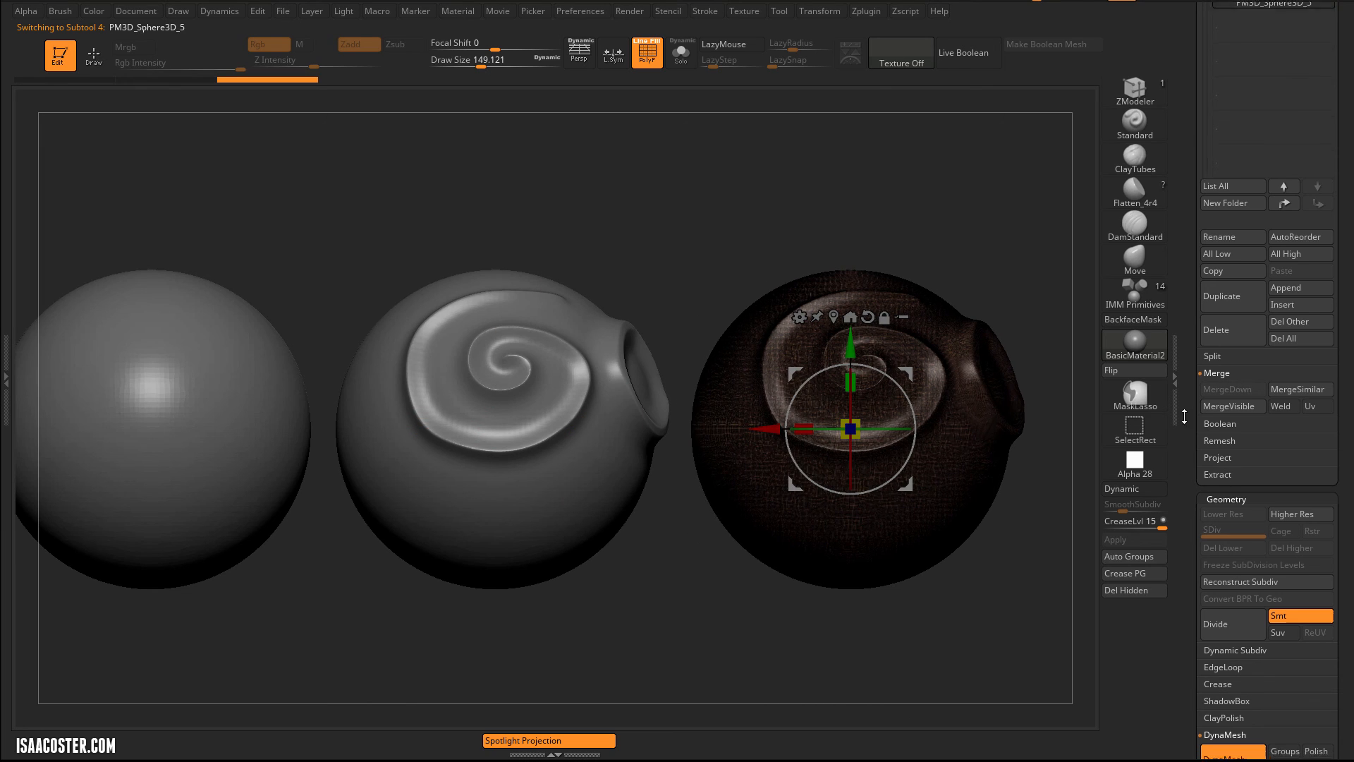
pyautogui.moveTo(1248, 401); pyautogui.dragTo(1247, 420)
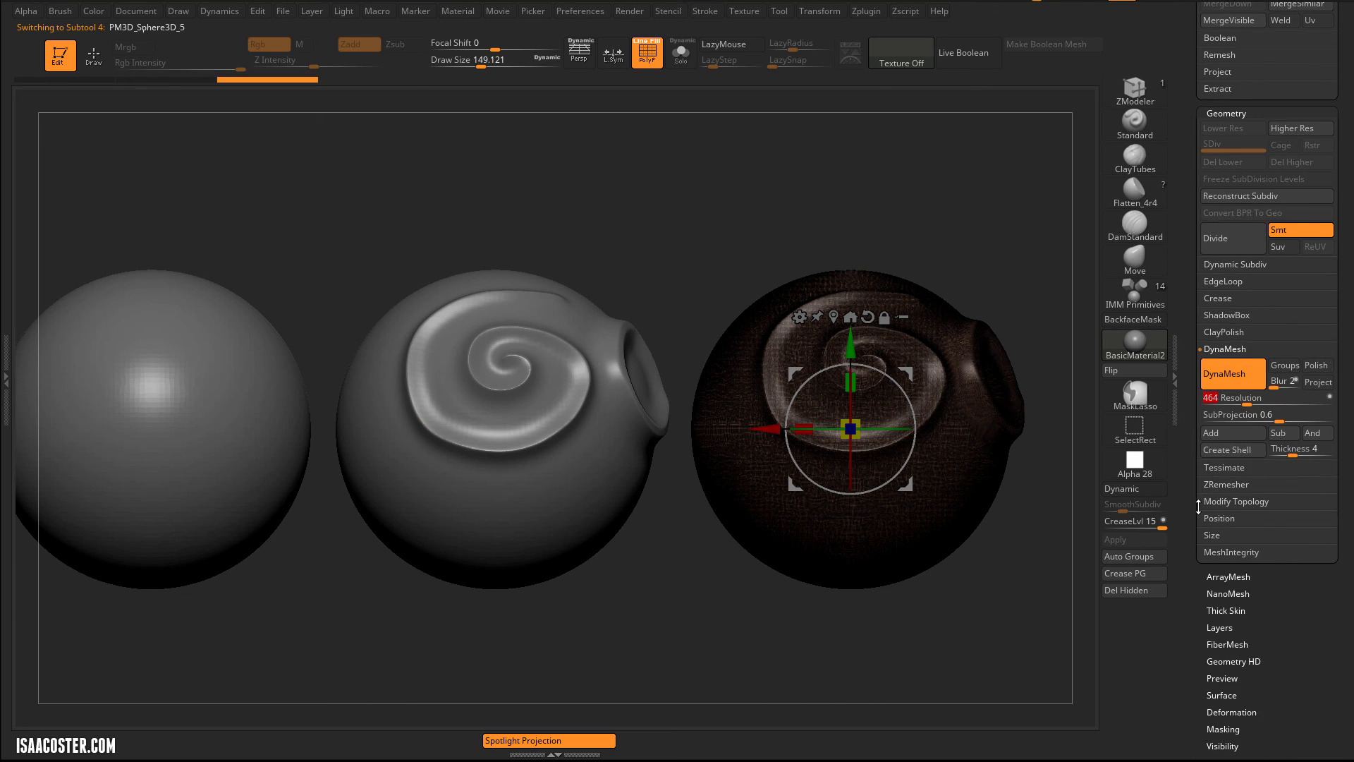
pyautogui.write('1504')
pyautogui.press('Return')
pyautogui.keyDown('ctrl'); pyautogui.moveTo(929, 184); pyautogui.dragTo(886, 234); pyautogui.keyUp('ctrl')
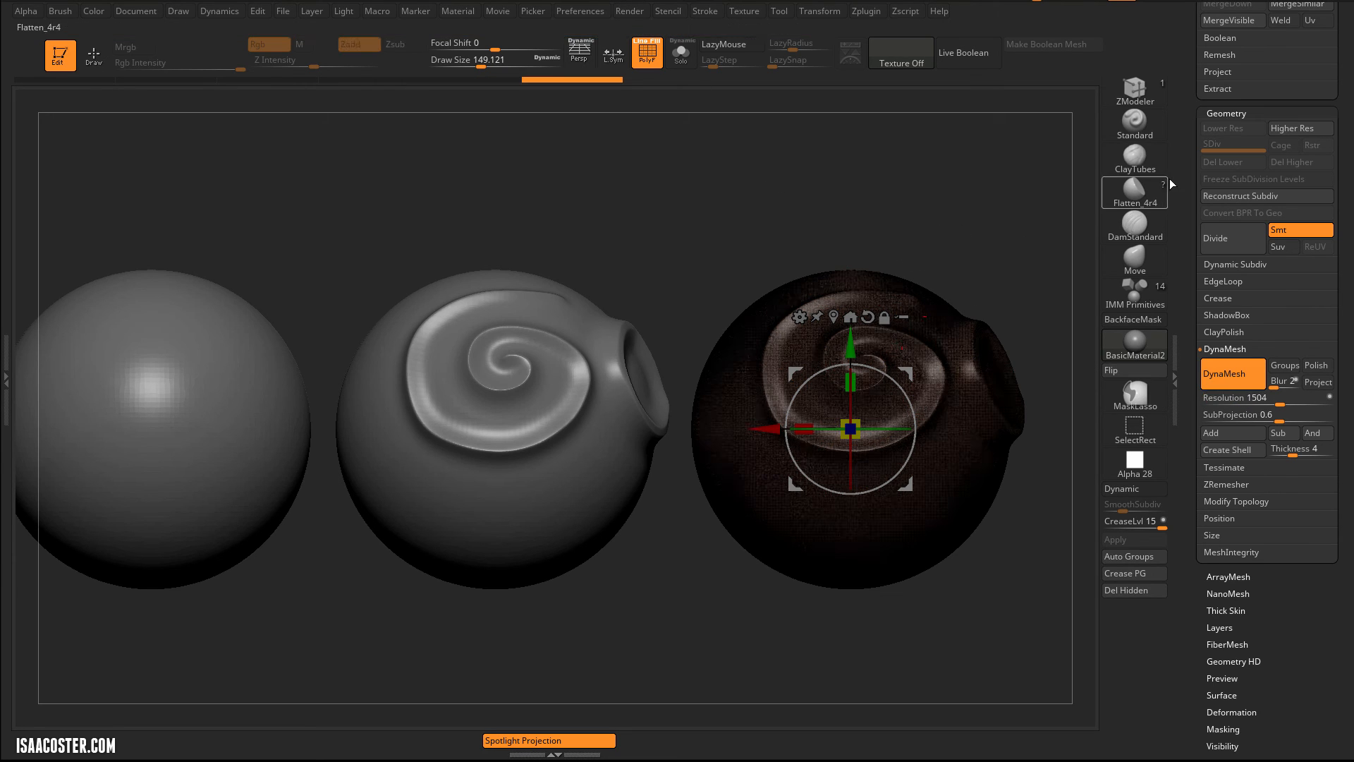
pyautogui.scroll(5, 1188, 174)
pyautogui.moveTo(1237, 172)
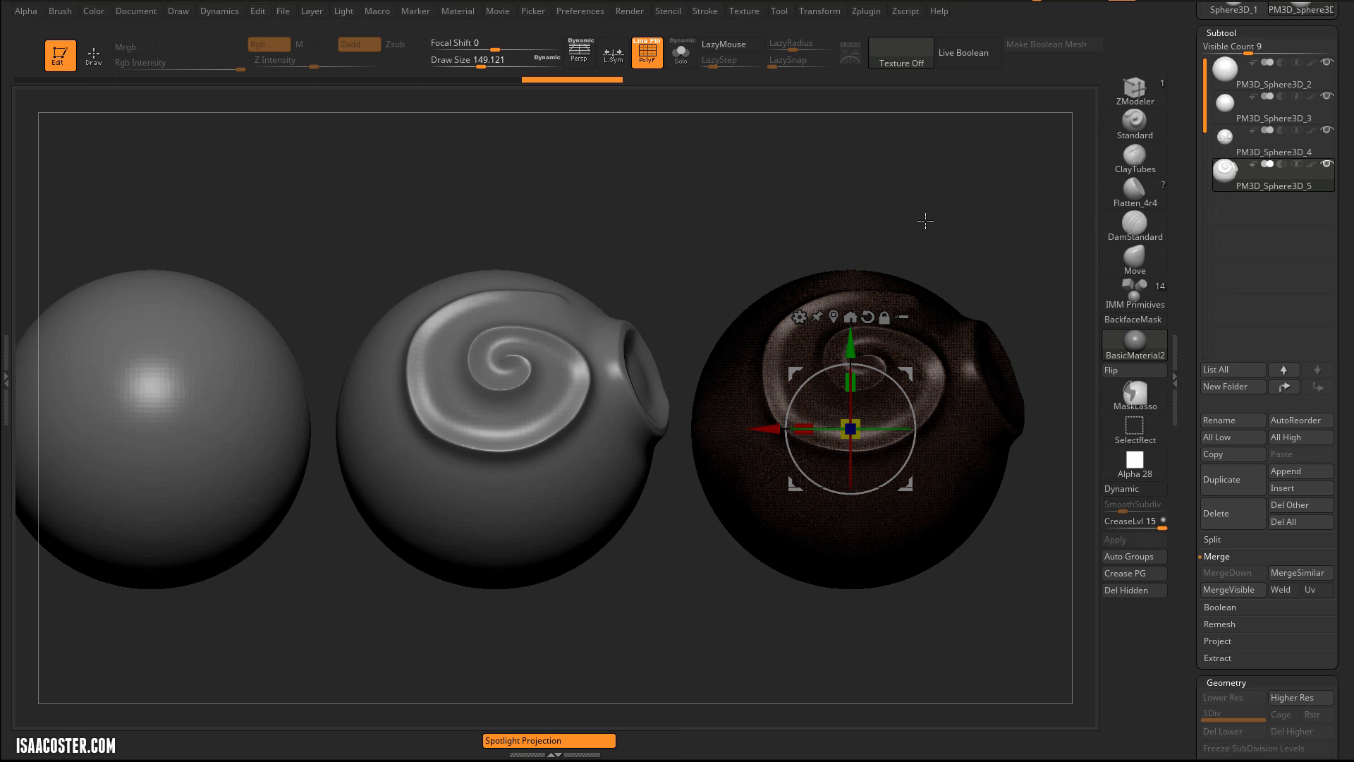
# Step: Hide the wireframe, return to Draw mode and compare the surface detail of the two sculpted spheres from several angles
pyautogui.hotkey('shift', 'f')
pyautogui.keyDown('alt'); pyautogui.moveTo(951, 225); pyautogui.dragTo(907, 218); pyautogui.keyUp('alt')
pyautogui.moveTo(981, 198)
pyautogui.keyDown('alt'); pyautogui.mouseDown()
pyautogui.moveTo(861, 197)
pyautogui.moveTo(968, 169)
pyautogui.mouseUp(); pyautogui.keyUp('alt')
pyautogui.press('q')
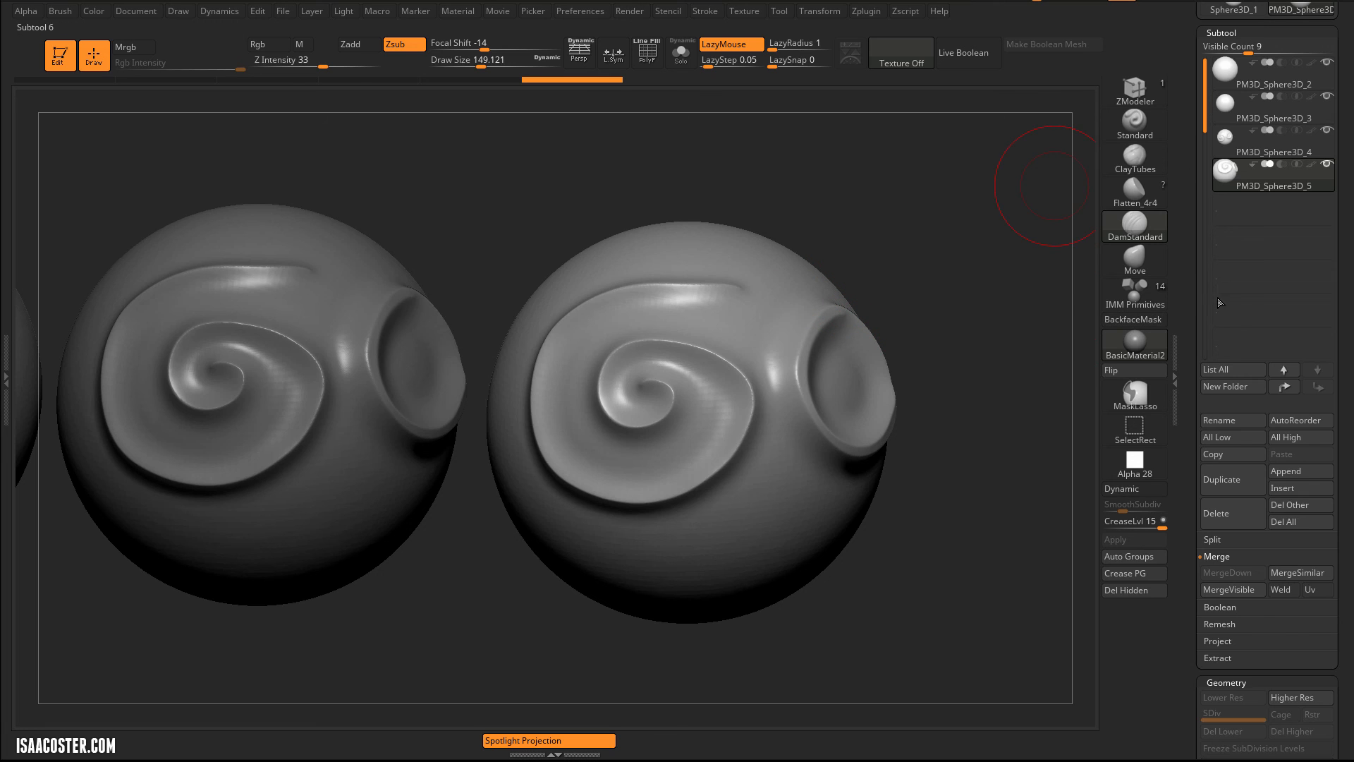
pyautogui.moveTo(871, 224)
pyautogui.mouseDown()
pyautogui.moveTo(919, 232)
pyautogui.moveTo(649, 272)
pyautogui.mouseUp()
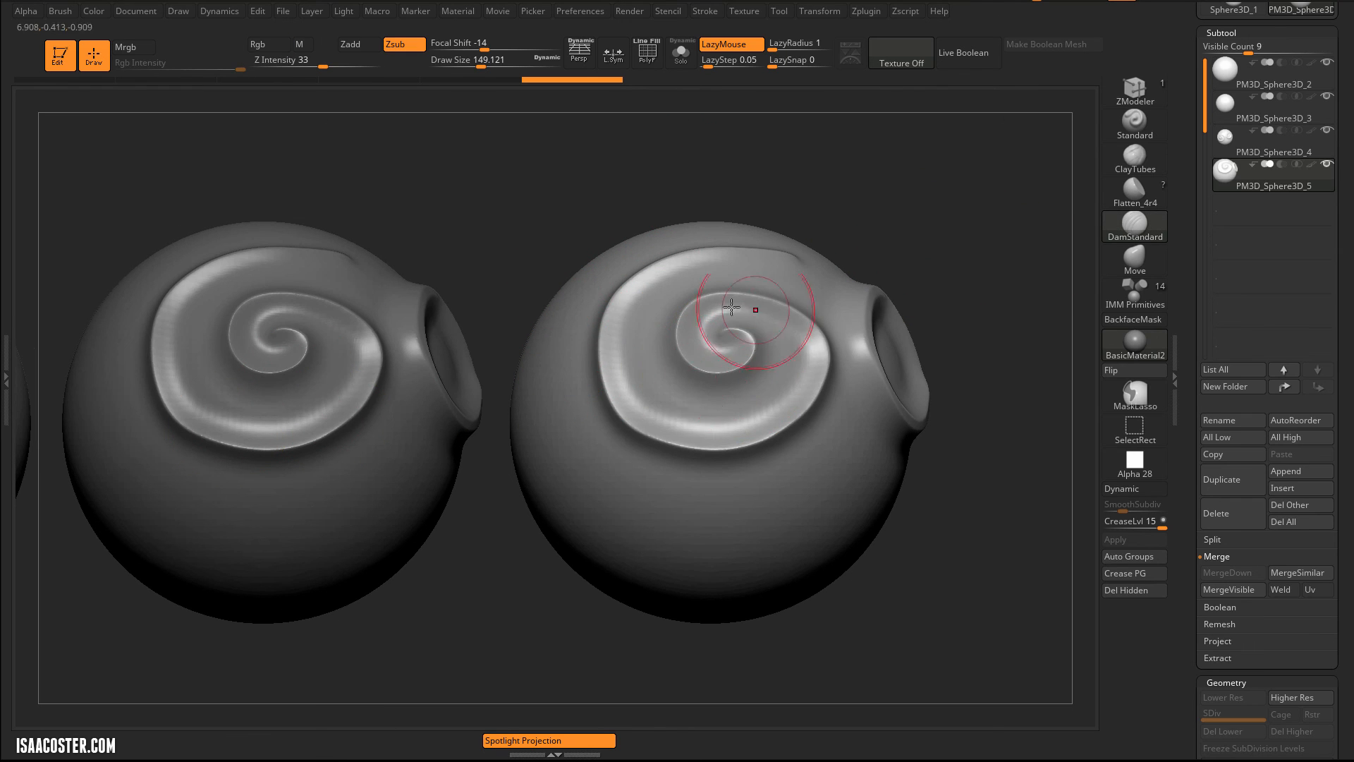
pyautogui.keyDown('alt'); pyautogui.moveTo(584, 186); pyautogui.dragTo(677, 200); pyautogui.keyUp('alt')
pyautogui.keyDown('alt'); pyautogui.moveTo(513, 175); pyautogui.dragTo(578, 184); pyautogui.keyUp('alt')
pyautogui.keyDown('alt'); pyautogui.moveTo(727, 225); pyautogui.dragTo(611, 218); pyautogui.keyUp('alt')
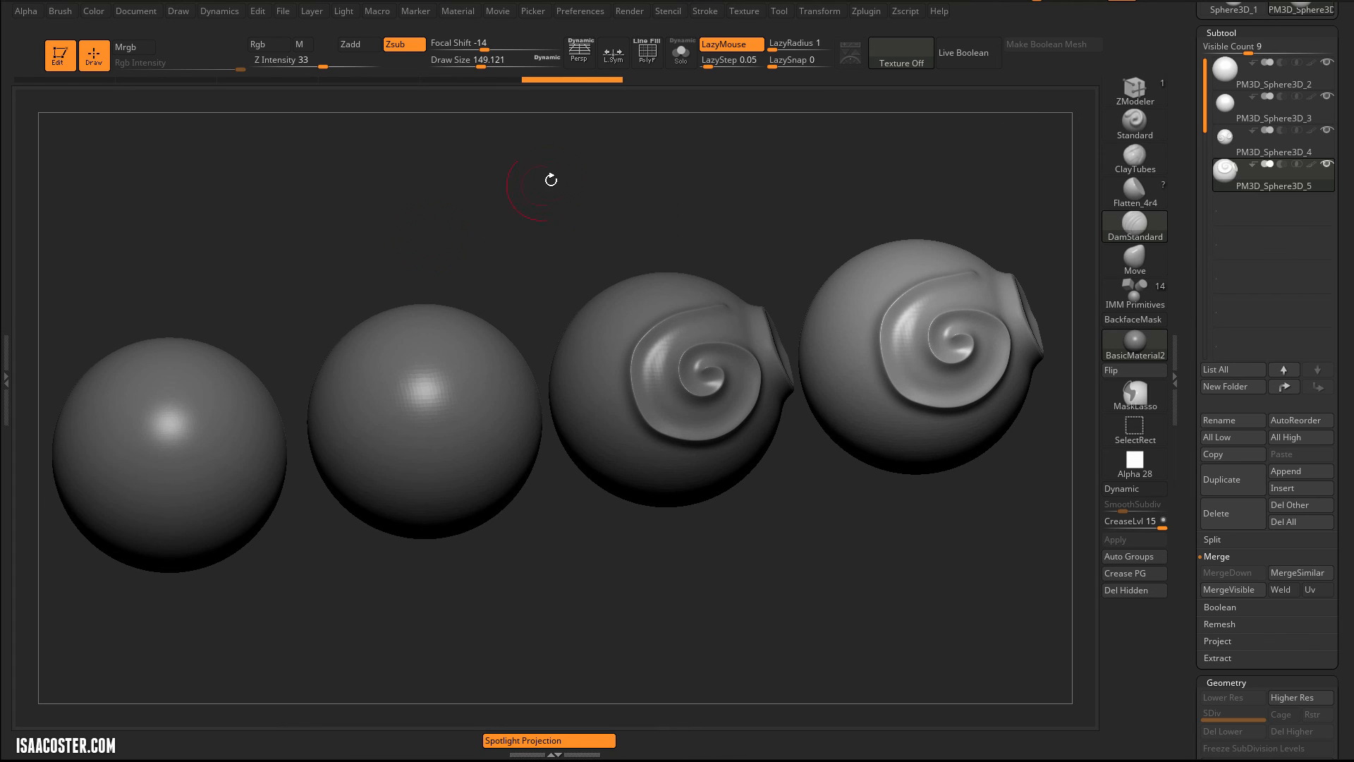